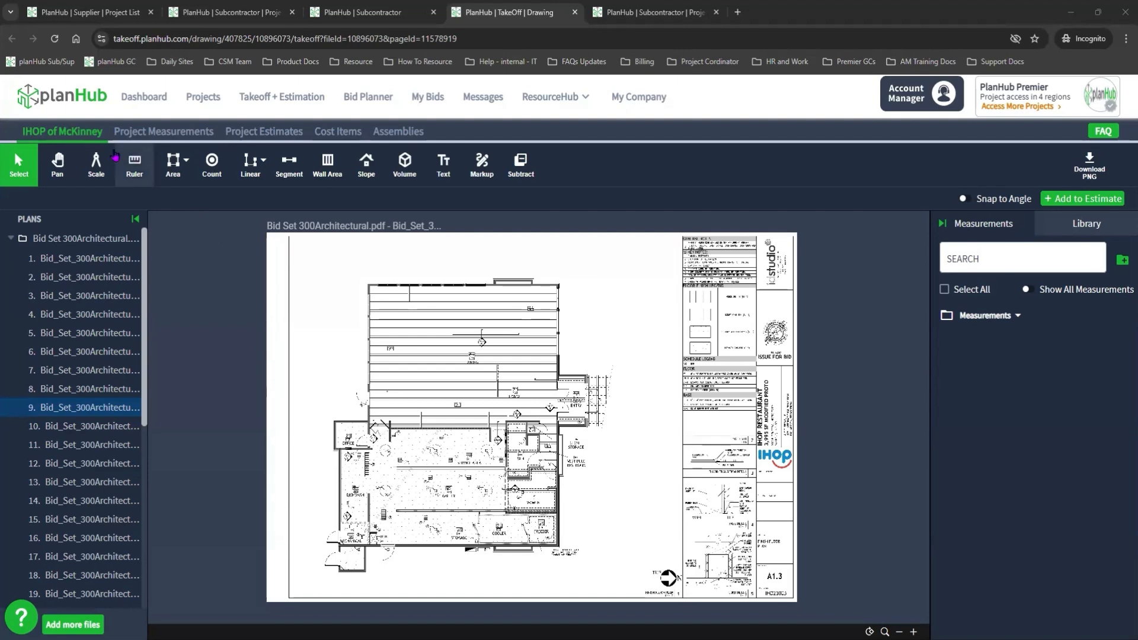
Read the scale noted under the sheet 9 plan title and set the sheet's standard scale to 1/4" = 1' 0"
{"action": "scroll", "coordinate": [581, 560], "scroll_direction": "up", "scroll_amount": 5}
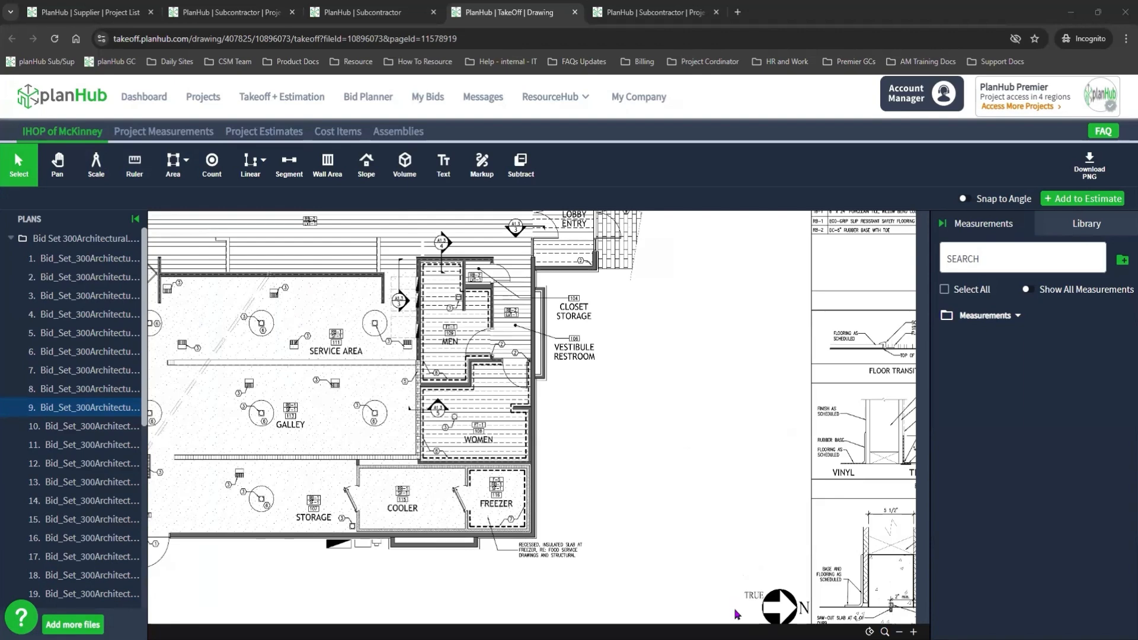
{"action": "left_click_drag", "start_coordinate": [736, 612], "coordinate": [738, 571]}
{"action": "scroll", "coordinate": [738, 571], "scroll_direction": "up", "scroll_amount": 1}
{"action": "scroll", "coordinate": [737, 569], "scroll_direction": "up", "scroll_amount": 3}
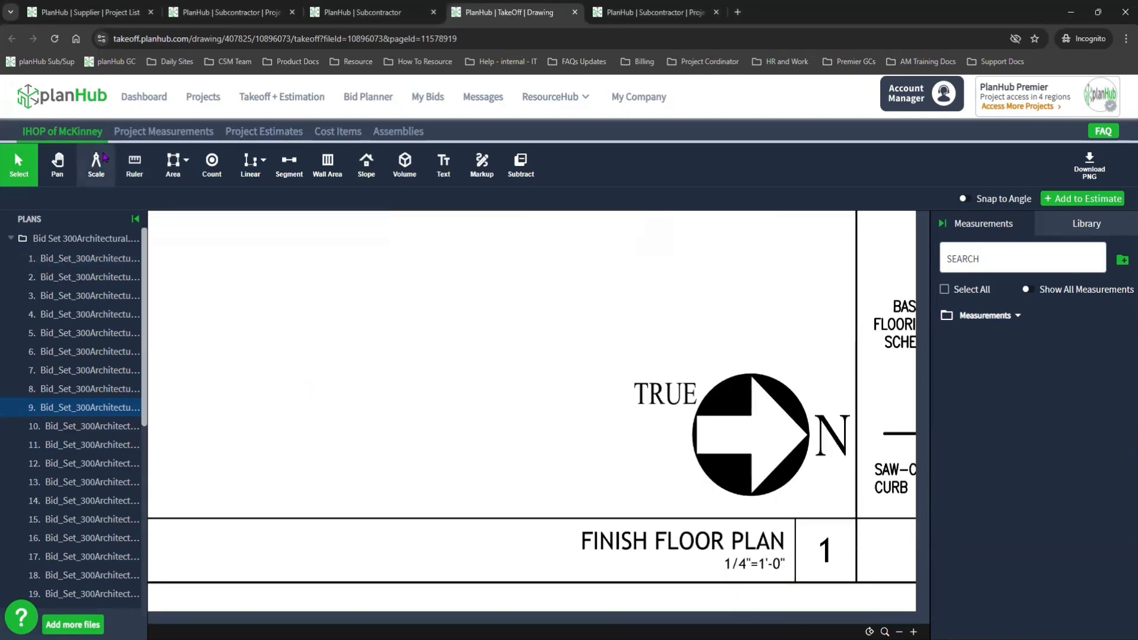
{"action": "left_click", "coordinate": [105, 158]}
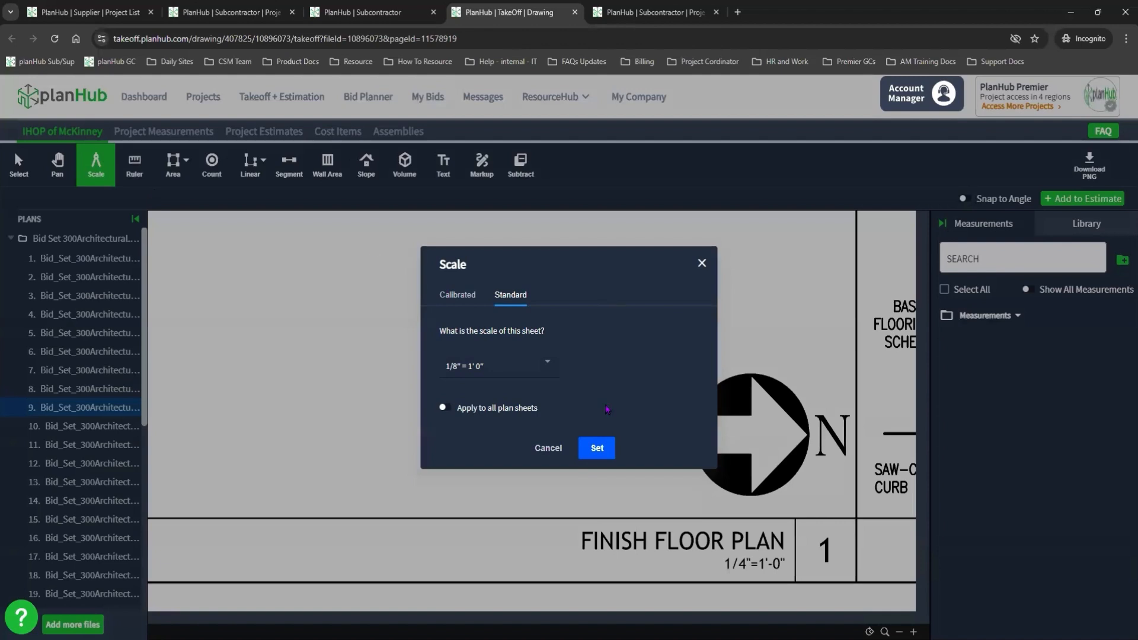
{"action": "left_click", "coordinate": [539, 367]}
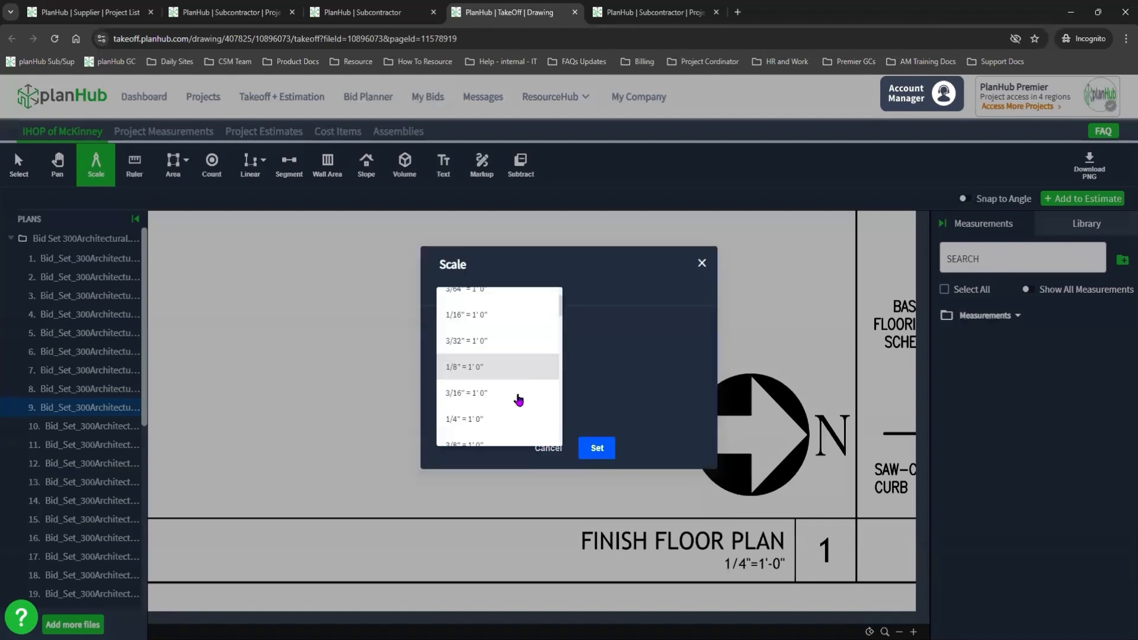
{"action": "left_click", "coordinate": [492, 421]}
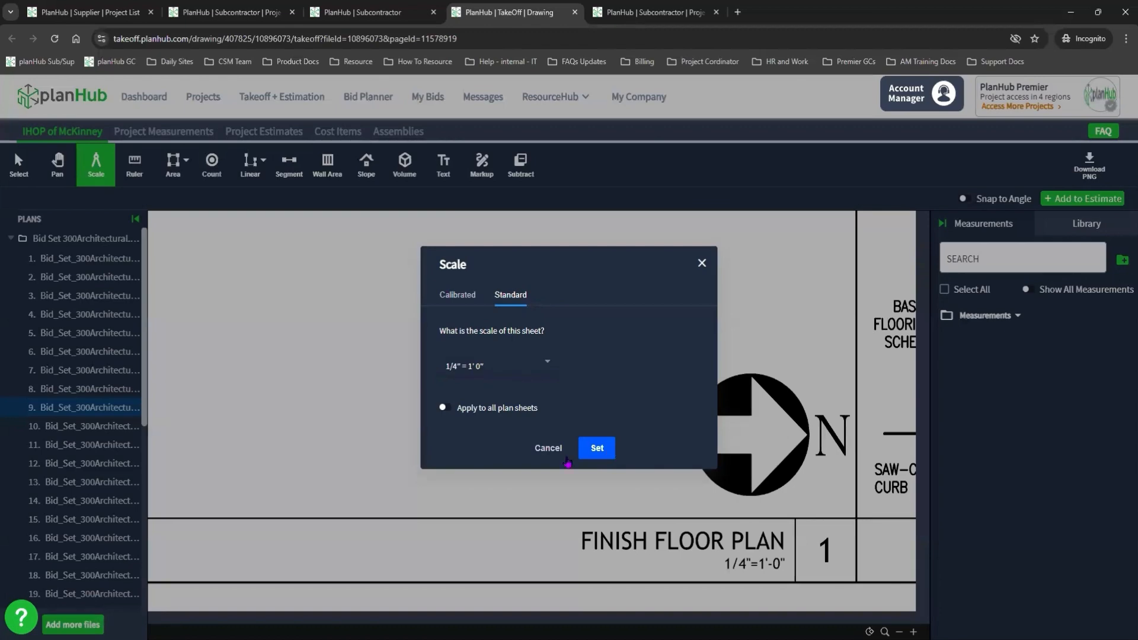
{"action": "left_click", "coordinate": [608, 454]}
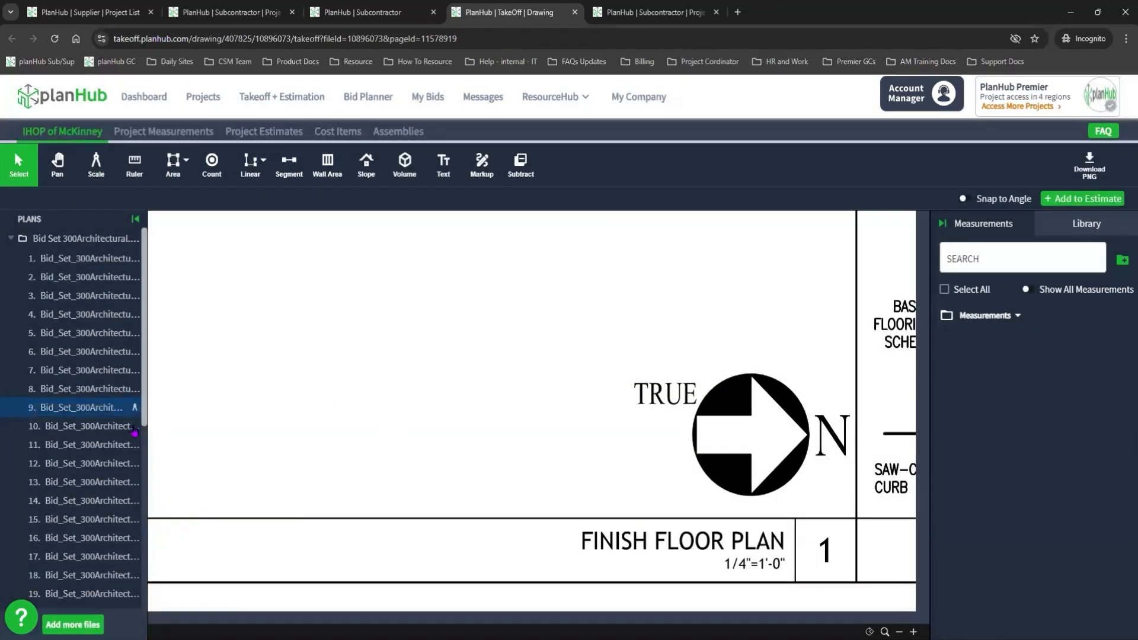
Rename sheet 9 in the plans list to "Finish Floor Plan"
{"action": "right_click", "coordinate": [108, 413]}
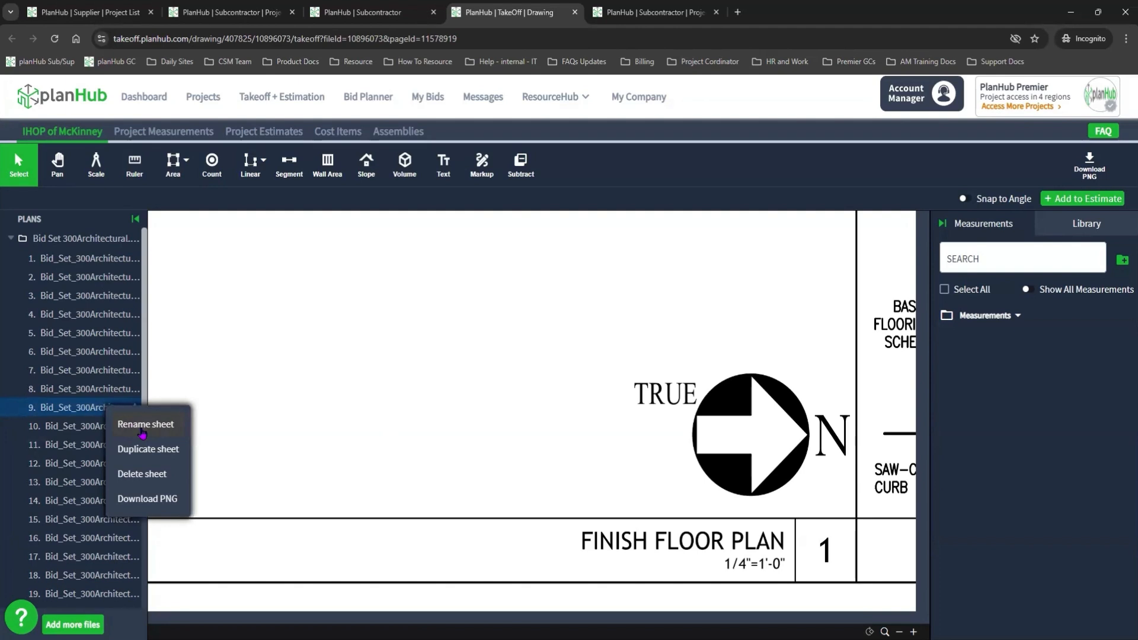
{"action": "left_click", "coordinate": [142, 425]}
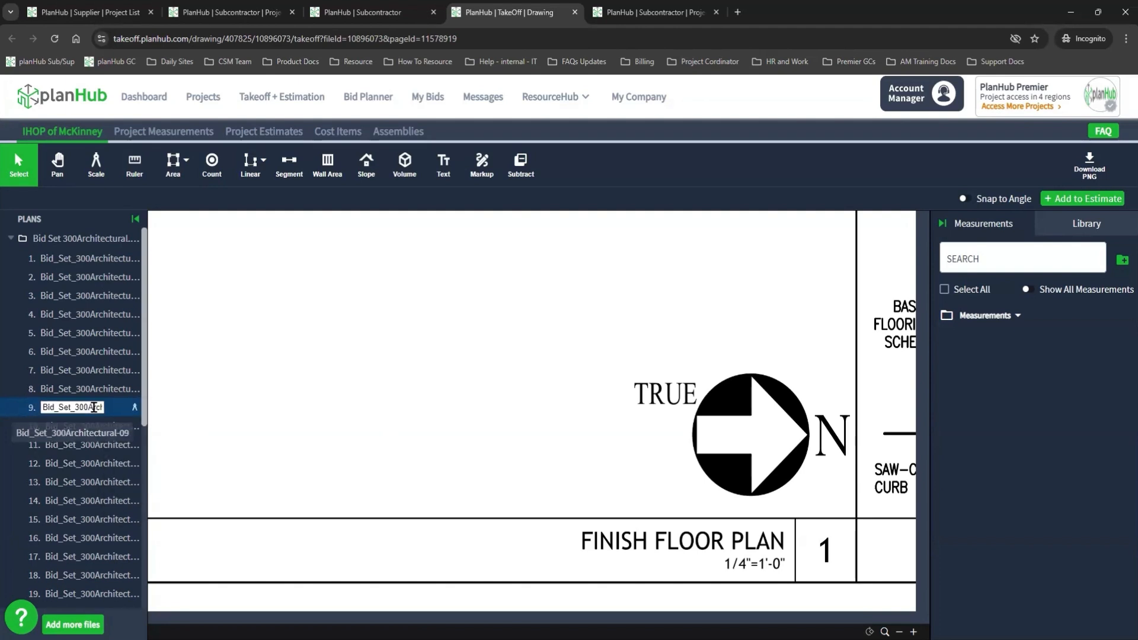
{"action": "key", "text": "Delete"}
{"action": "key", "text": "Delete"}
{"action": "key", "text": "Delete"}
{"action": "key", "text": "Delete"}
{"action": "key", "text": "Delete"}
{"action": "key", "text": "Delete"}
{"action": "key", "text": "Delete"}
{"action": "key", "text": "Delete"}
{"action": "key", "text": "Delete"}
{"action": "key", "text": "Delete"}
{"action": "key", "text": "Delete"}
{"action": "key", "text": "Delete"}
{"action": "key", "text": "Delete"}
{"action": "key", "text": "Delete"}
{"action": "key", "text": "Delete"}
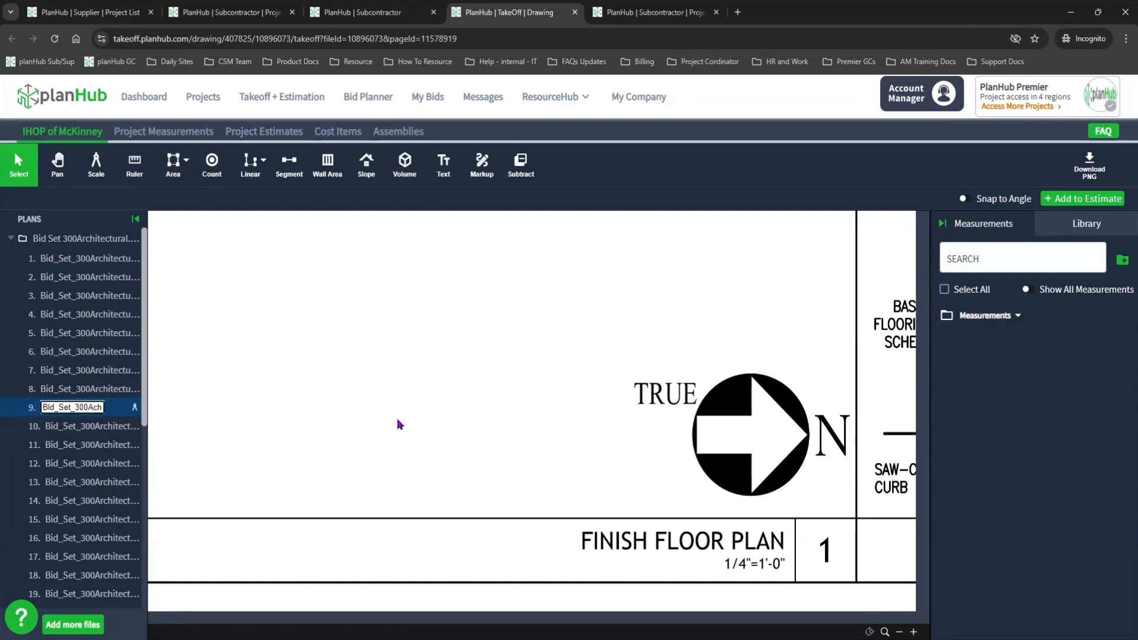
{"action": "key", "text": "BackSpace"}
{"action": "key", "text": "BackSpace"}
{"action": "key", "text": "BackSpace"}
{"action": "key", "text": "BackSpace"}
{"action": "key", "text": "BackSpace"}
{"action": "key", "text": "BackSpace"}
{"action": "key", "text": "BackSpace"}
{"action": "key", "text": "BackSpace"}
{"action": "key", "text": "BackSpace"}
{"action": "key", "text": "BackSpace"}
{"action": "key", "text": "BackSpace"}
{"action": "key", "text": "BackSpace"}
{"action": "type", "text": "Finish Floor Plan"}
{"action": "key", "text": "Return"}
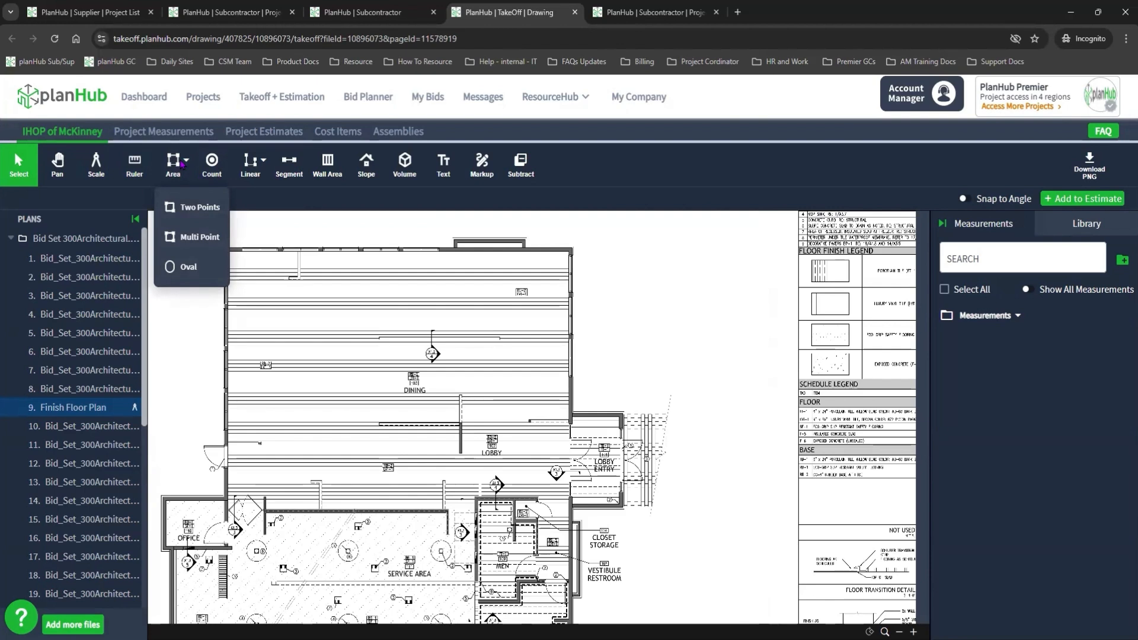
Create a multi-point area measurement named "Vinyl Flooring Area" with a unit cost of 0.50 USD and item type Labor
{"action": "left_click", "coordinate": [190, 238]}
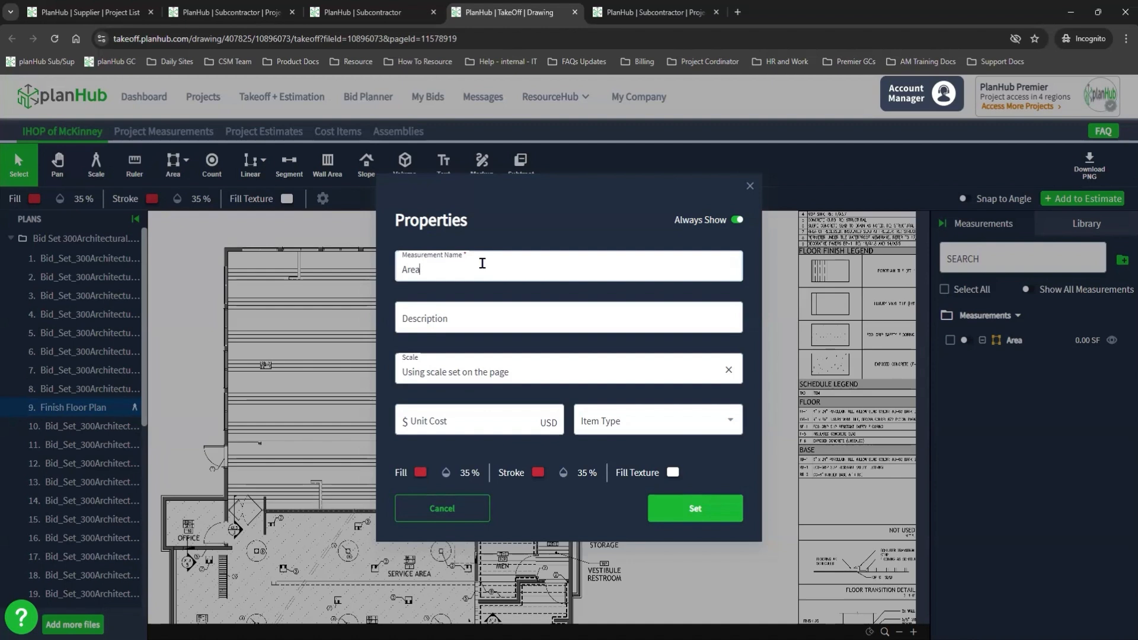
{"action": "key", "text": "Home"}
{"action": "type", "text": "Vinyl Flooring"}
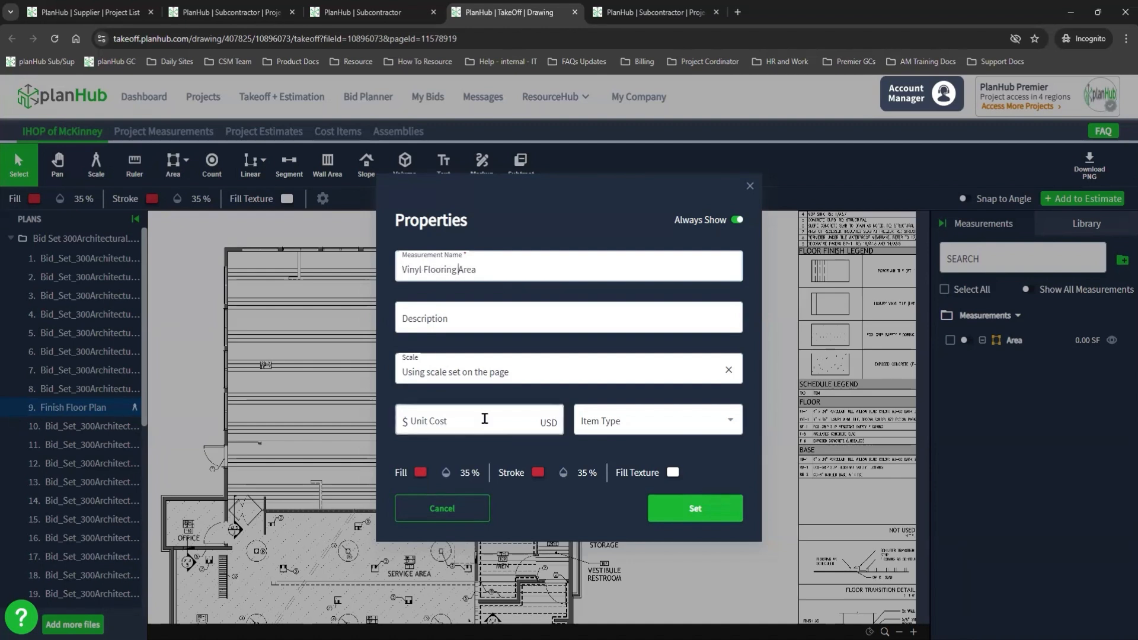
{"action": "left_click", "coordinate": [508, 418]}
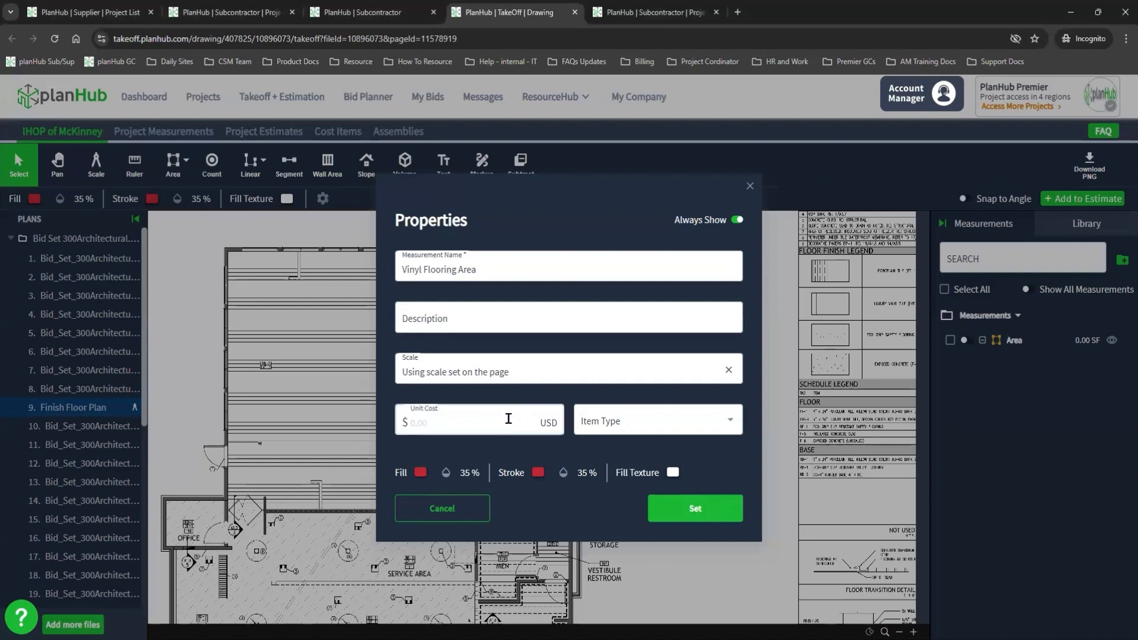
{"action": "type", "text": ".5"}
{"action": "left_click", "coordinate": [686, 429]}
{"action": "left_click", "coordinate": [645, 477]}
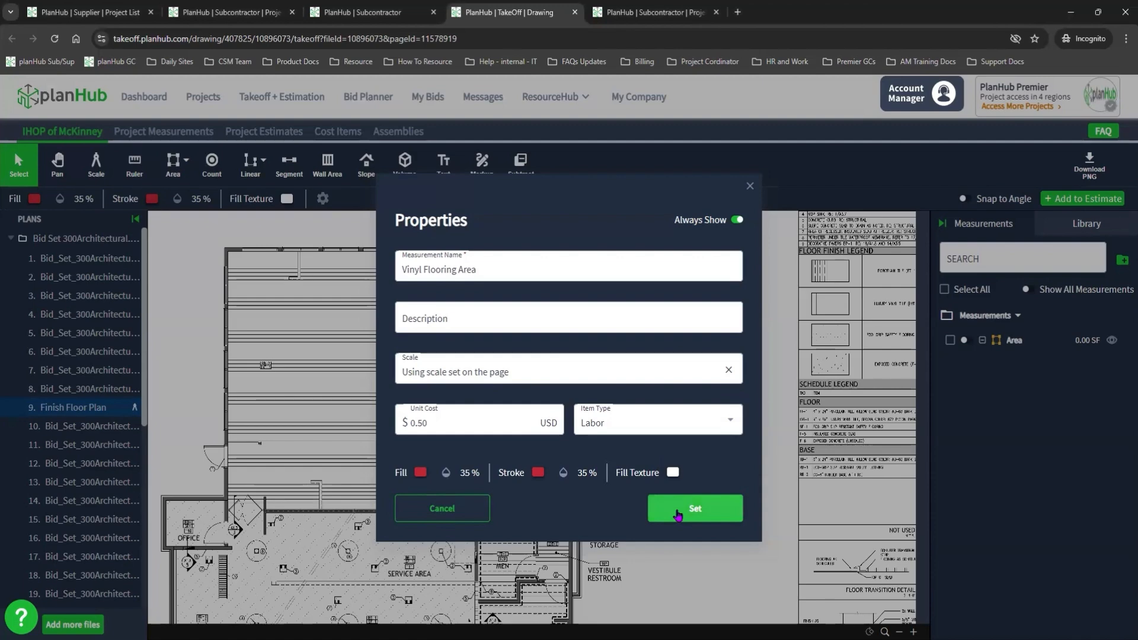
{"action": "left_click", "coordinate": [678, 511]}
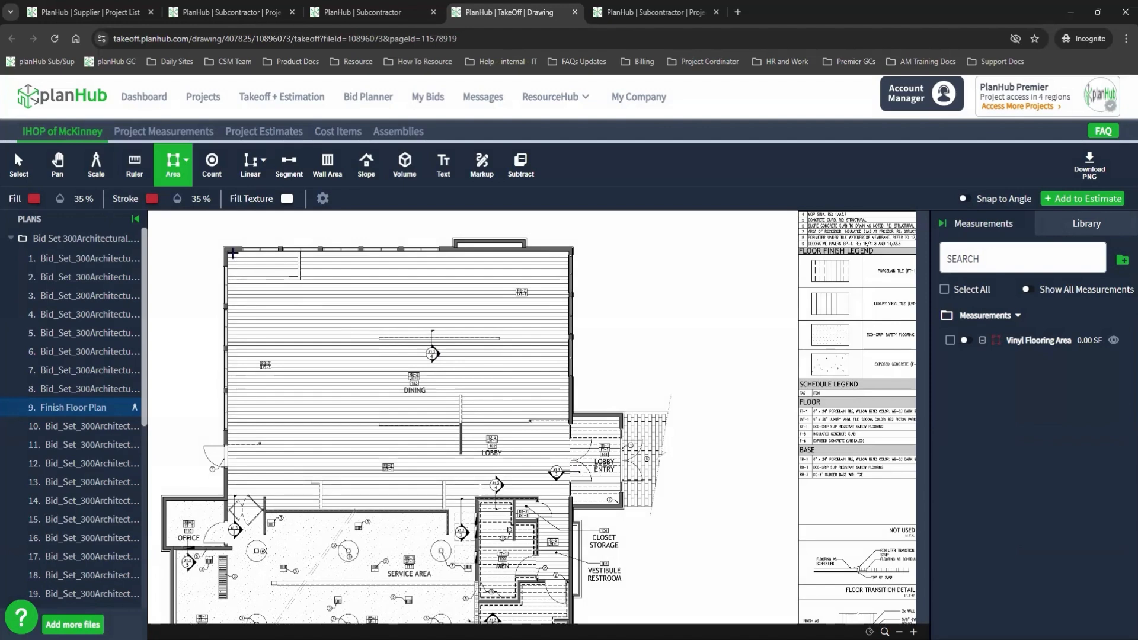
Start the vinyl flooring outline at the dining room's upper-left inside corner and trace around the L-shaped partition on the upper wall
{"action": "scroll", "coordinate": [228, 256], "scroll_direction": "up", "scroll_amount": 5}
{"action": "scroll", "coordinate": [228, 258], "scroll_direction": "up", "scroll_amount": 2}
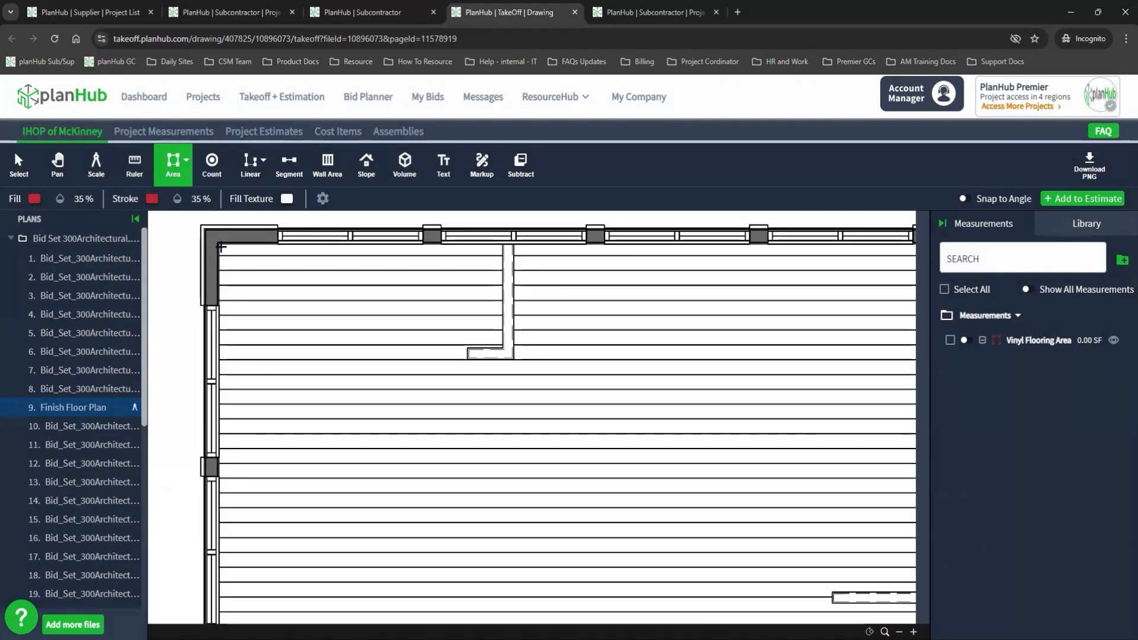
{"action": "left_click", "coordinate": [218, 252]}
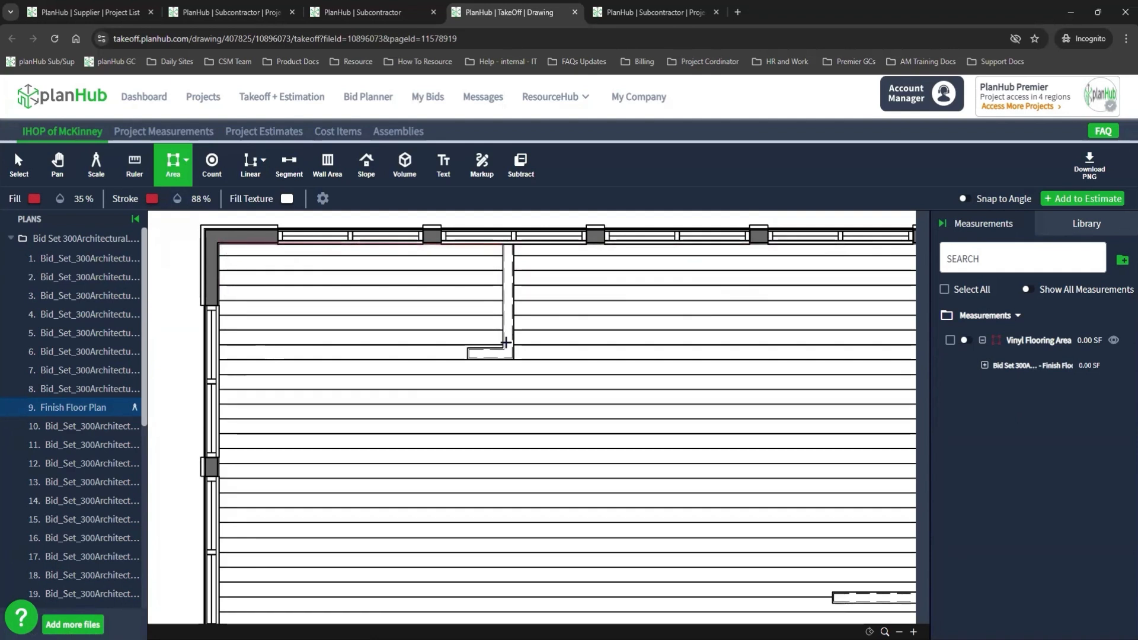
{"action": "left_click", "coordinate": [503, 349]}
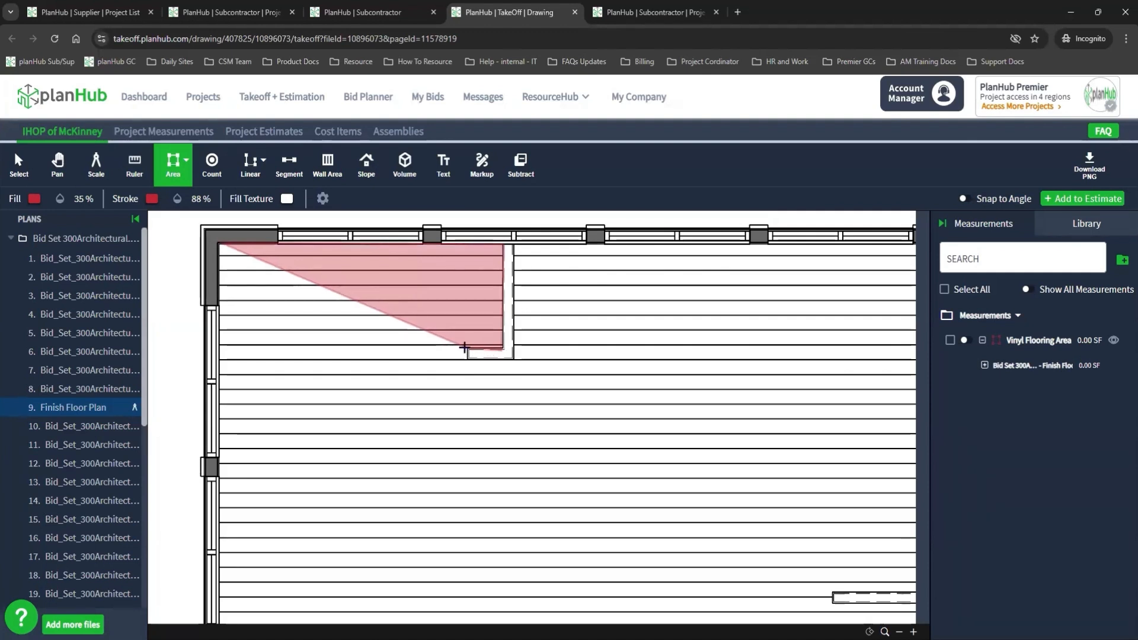
{"action": "left_click", "coordinate": [465, 358]}
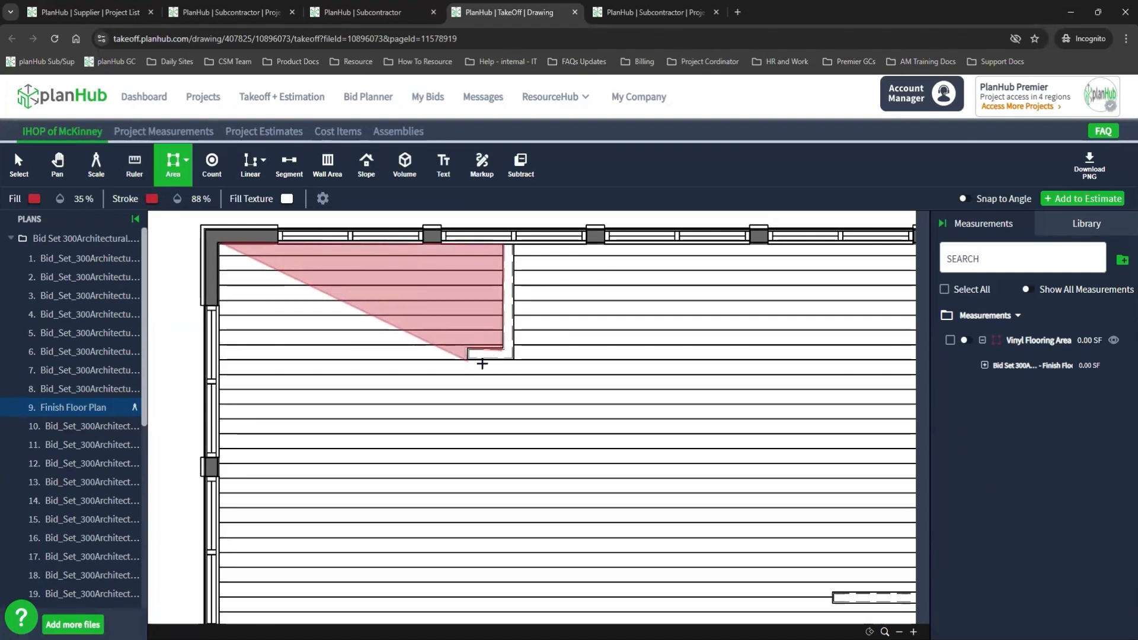
{"action": "left_click", "coordinate": [513, 358]}
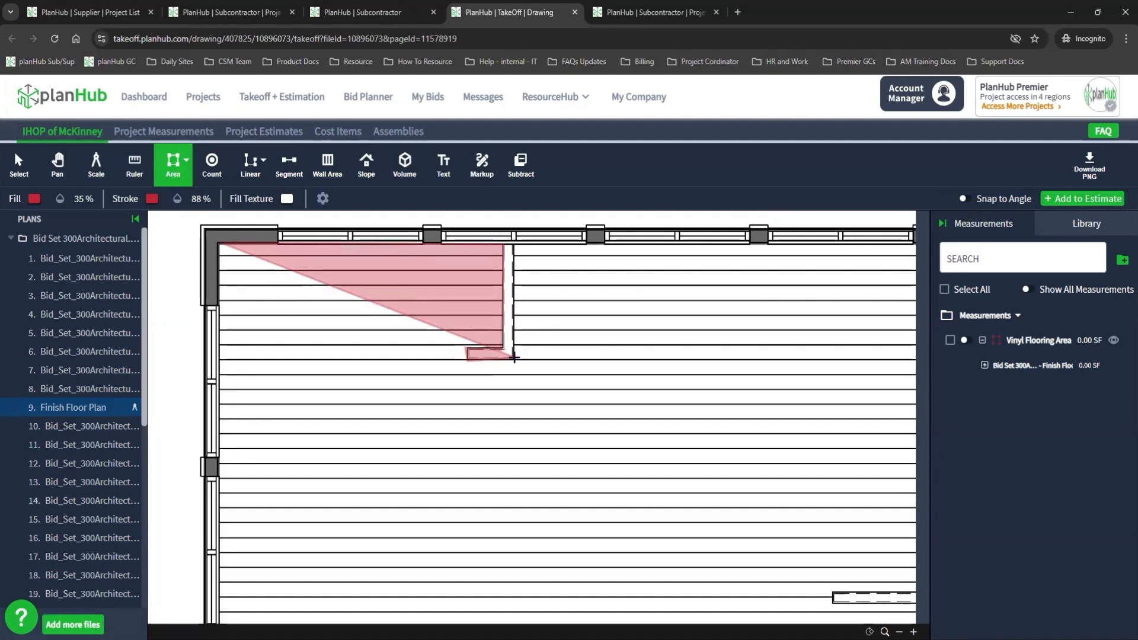
{"action": "left_click", "coordinate": [511, 246]}
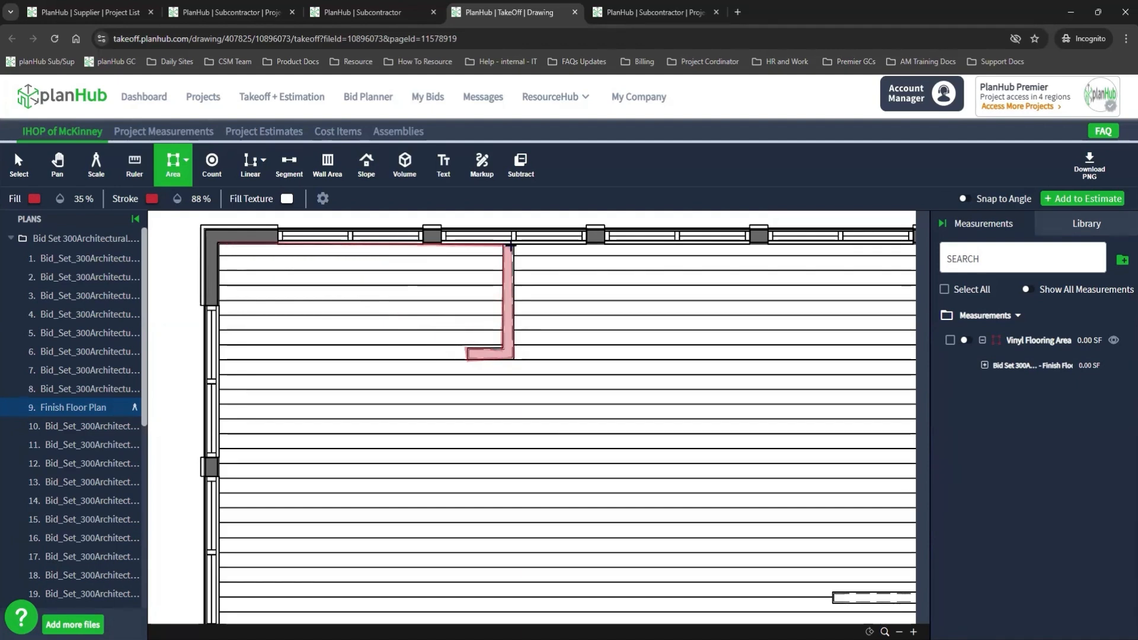
Continue the outline along the upper wall to the dining room's upper-right corner and down the right-hand exterior wall
{"action": "left_click_drag", "start_coordinate": [791, 287], "coordinate": [313, 256]}
{"action": "mouse_move", "coordinate": [685, 264]}
{"action": "left_mouse_down"}
{"action": "mouse_move", "coordinate": [586, 312]}
{"action": "mouse_move", "coordinate": [281, 295]}
{"action": "left_mouse_up"}
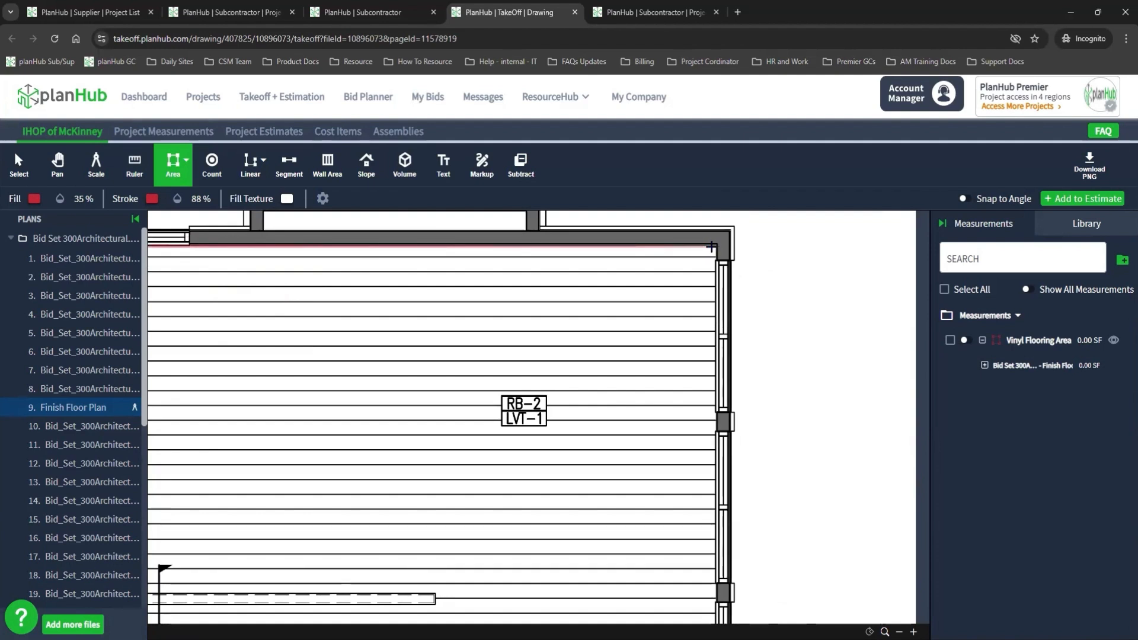
{"action": "left_click", "coordinate": [714, 250]}
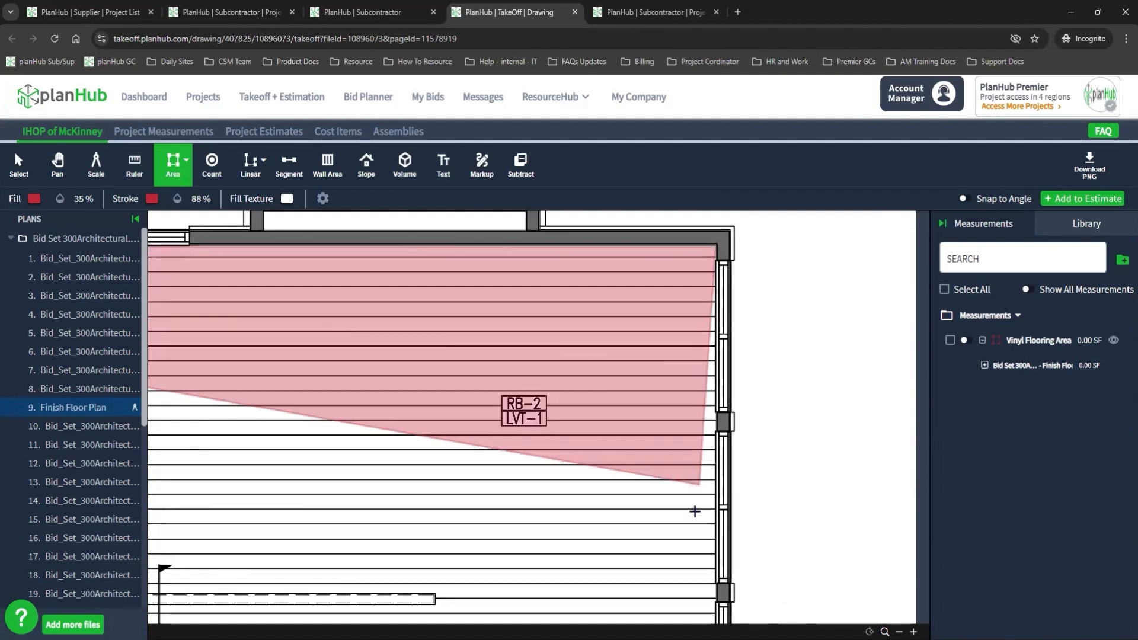
{"action": "left_click_drag", "start_coordinate": [695, 512], "coordinate": [683, 348]}
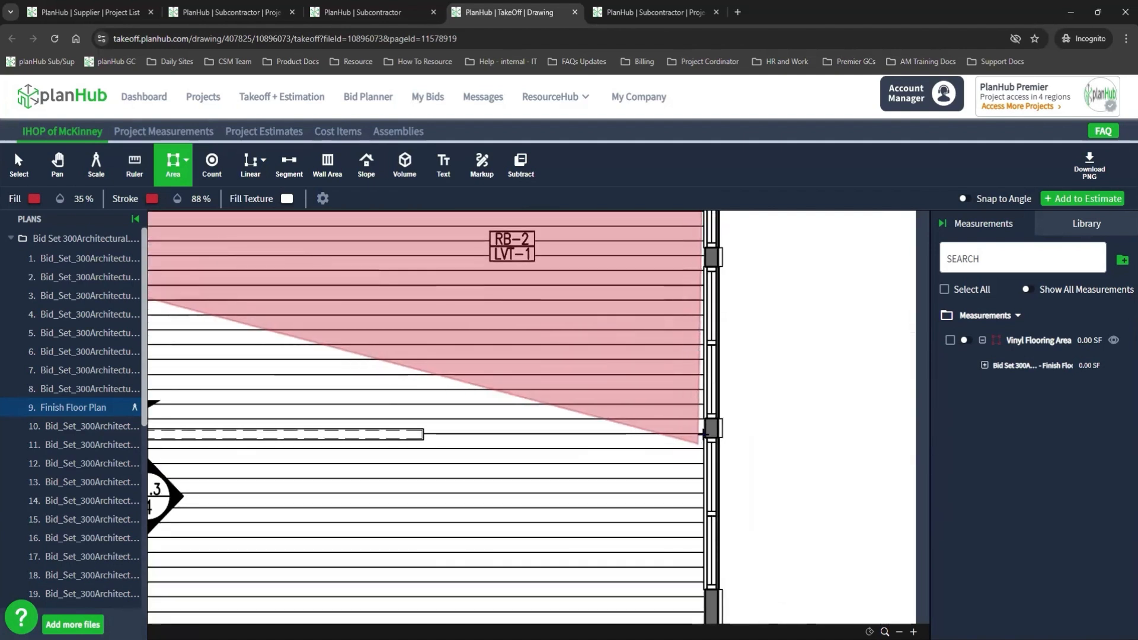
{"action": "left_click", "coordinate": [705, 433]}
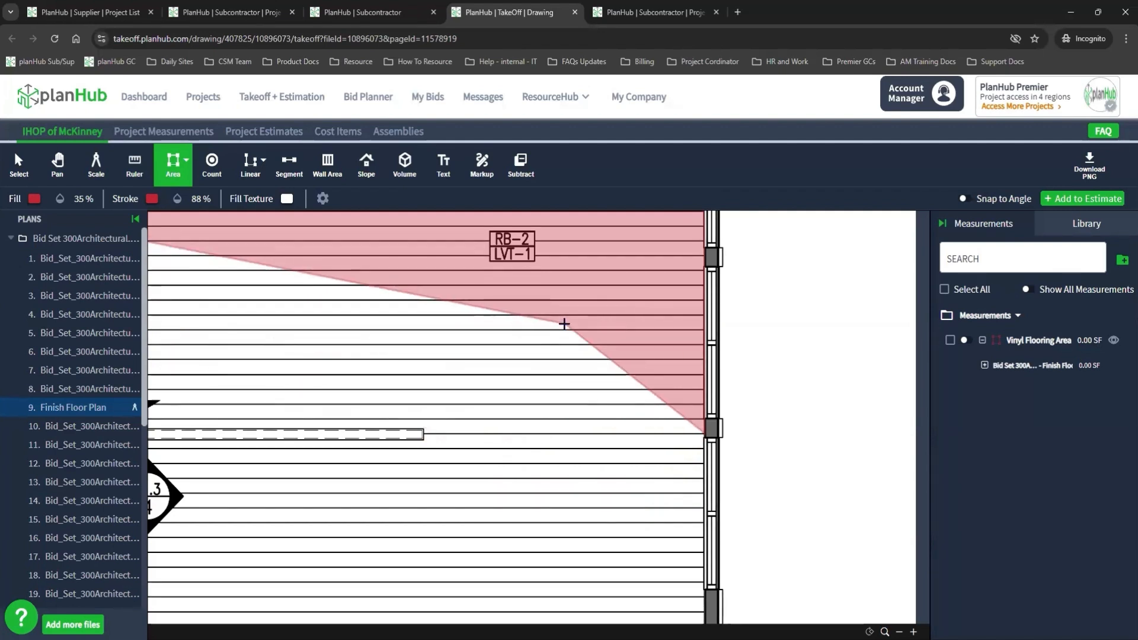
Carry the flooring outline down to the vestibule restroom and trace its walls and door openings up to closet storage
{"action": "scroll", "coordinate": [563, 324], "scroll_direction": "down", "scroll_amount": 5}
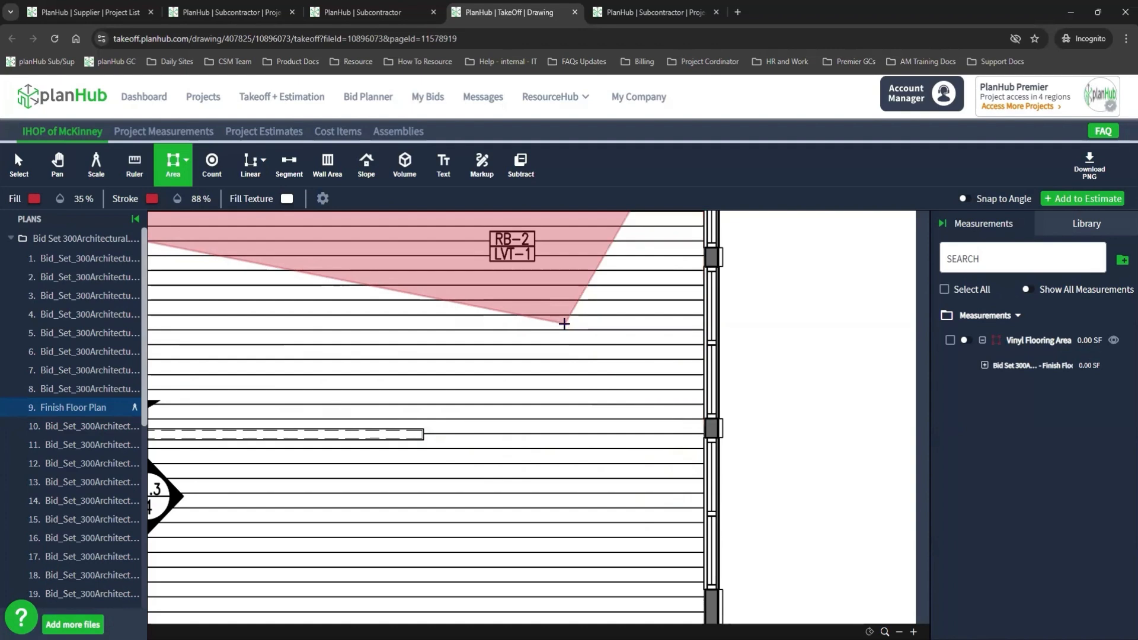
{"action": "scroll", "coordinate": [655, 356], "scroll_direction": "down", "scroll_amount": 5}
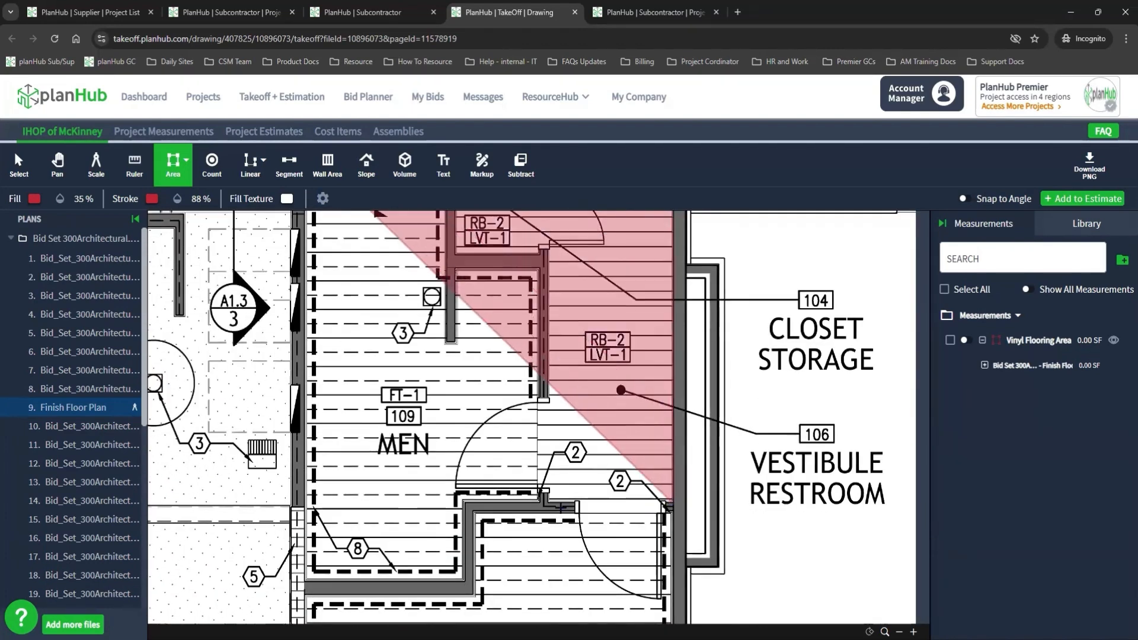
{"action": "scroll", "coordinate": [551, 498], "scroll_direction": "up", "scroll_amount": 5}
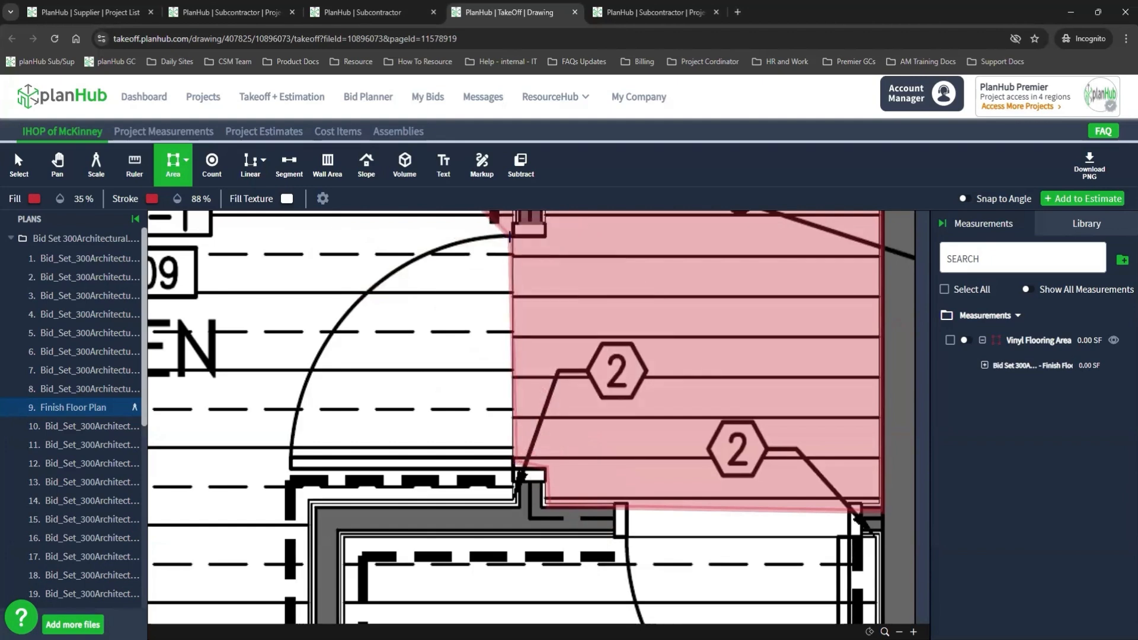
{"action": "scroll", "coordinate": [563, 254], "scroll_direction": "down", "scroll_amount": 5}
{"action": "scroll", "coordinate": [617, 318], "scroll_direction": "up", "scroll_amount": 5}
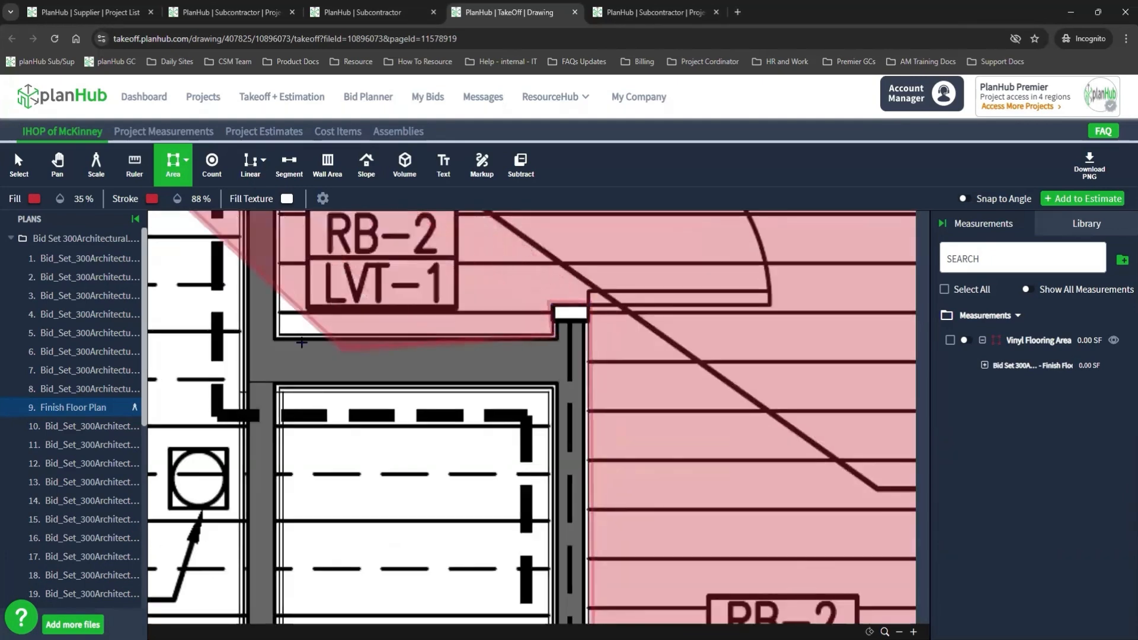
Trace the outline around the closet storage door jamb and up to the outer corner of the closet wall
{"action": "left_click", "coordinate": [657, 315]}
{"action": "left_click", "coordinate": [655, 345]}
{"action": "left_click", "coordinate": [693, 345]}
{"action": "left_click", "coordinate": [693, 265]}
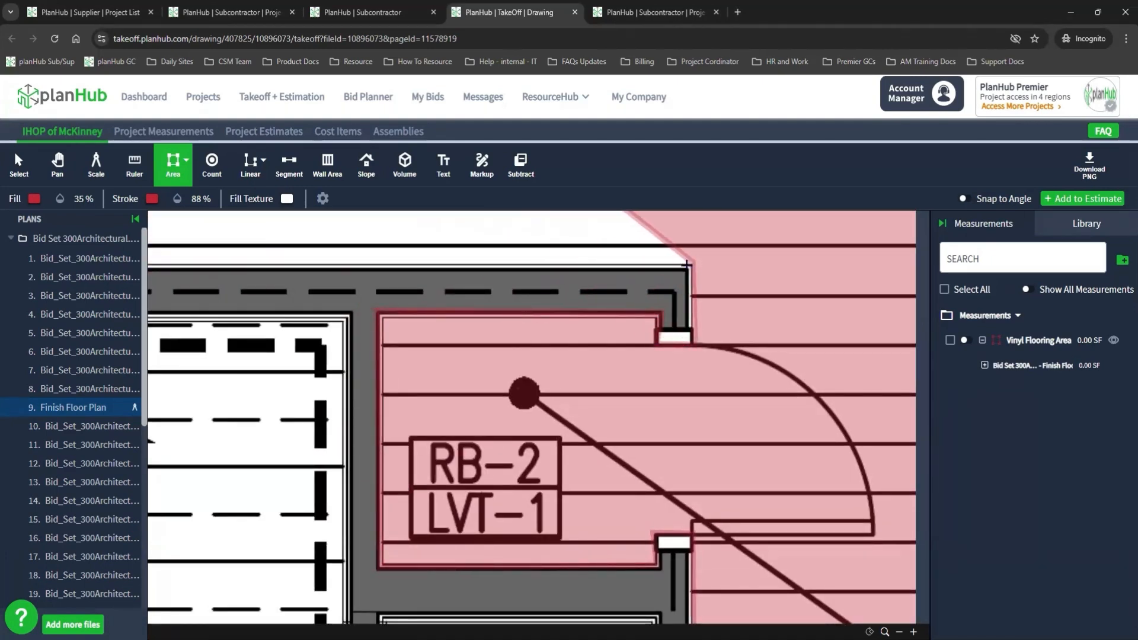
Trace the outline along the outside of the men's restroom wall down to the edge of the service area flooring
{"action": "scroll", "coordinate": [687, 274], "scroll_direction": "down", "scroll_amount": 5}
{"action": "scroll", "coordinate": [208, 287], "scroll_direction": "up", "scroll_amount": 5}
{"action": "left_click", "coordinate": [203, 282]}
{"action": "left_click", "coordinate": [204, 446]}
{"action": "scroll", "coordinate": [203, 446], "scroll_direction": "down", "scroll_amount": 5}
{"action": "scroll", "coordinate": [649, 432], "scroll_direction": "up", "scroll_amount": 5}
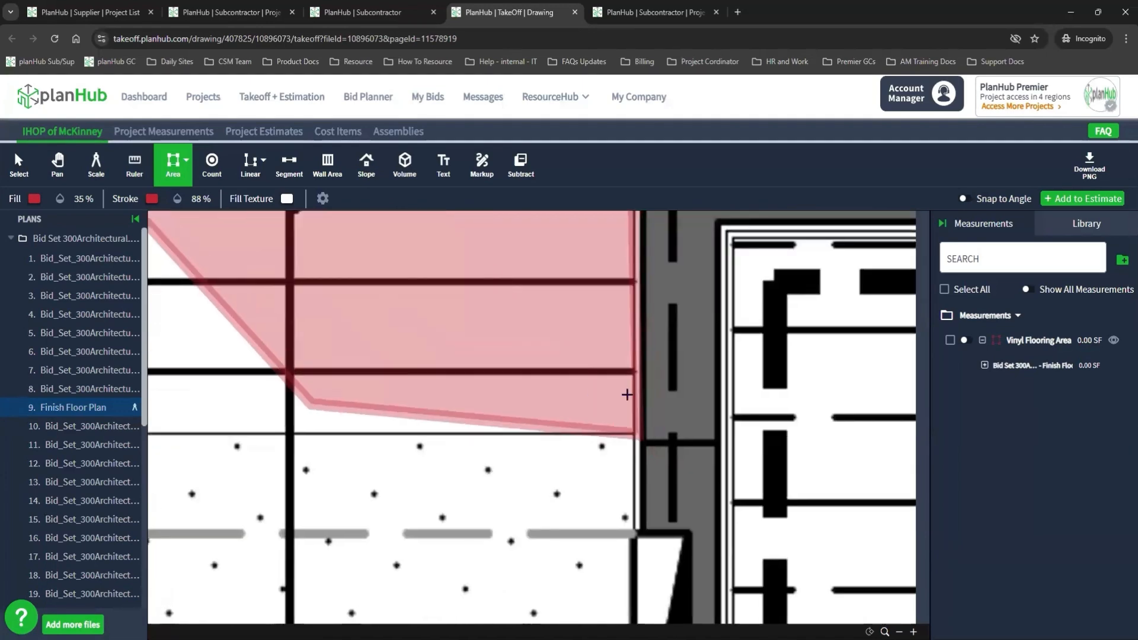
Continue the outline along the service area flooring edge and around the straight partition below the lobby
{"action": "scroll", "coordinate": [379, 391], "scroll_direction": "down", "scroll_amount": 5}
{"action": "left_click", "coordinate": [262, 401]}
{"action": "scroll", "coordinate": [262, 397], "scroll_direction": "down", "scroll_amount": 3}
{"action": "scroll", "coordinate": [323, 409], "scroll_direction": "up", "scroll_amount": 4}
{"action": "left_click", "coordinate": [332, 409]}
{"action": "left_click", "coordinate": [306, 407]}
{"action": "scroll", "coordinate": [306, 407], "scroll_direction": "down", "scroll_amount": 4}
{"action": "scroll", "coordinate": [314, 432], "scroll_direction": "up", "scroll_amount": 5}
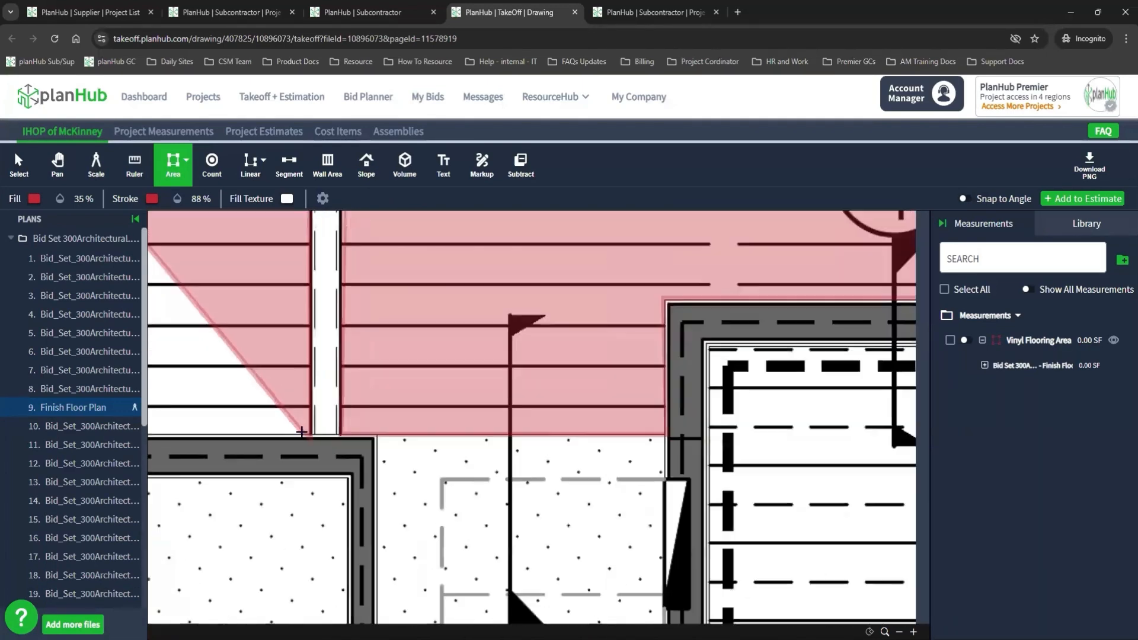
Extend the outline along the service area wall and around the L-shaped partition at the lower side of the dining room
{"action": "left_click", "coordinate": [303, 435]}
{"action": "scroll", "coordinate": [304, 434], "scroll_direction": "down", "scroll_amount": 5}
{"action": "scroll", "coordinate": [354, 429], "scroll_direction": "up", "scroll_amount": 5}
{"action": "left_click", "coordinate": [341, 432]}
{"action": "scroll", "coordinate": [346, 253], "scroll_direction": "down", "scroll_amount": 5}
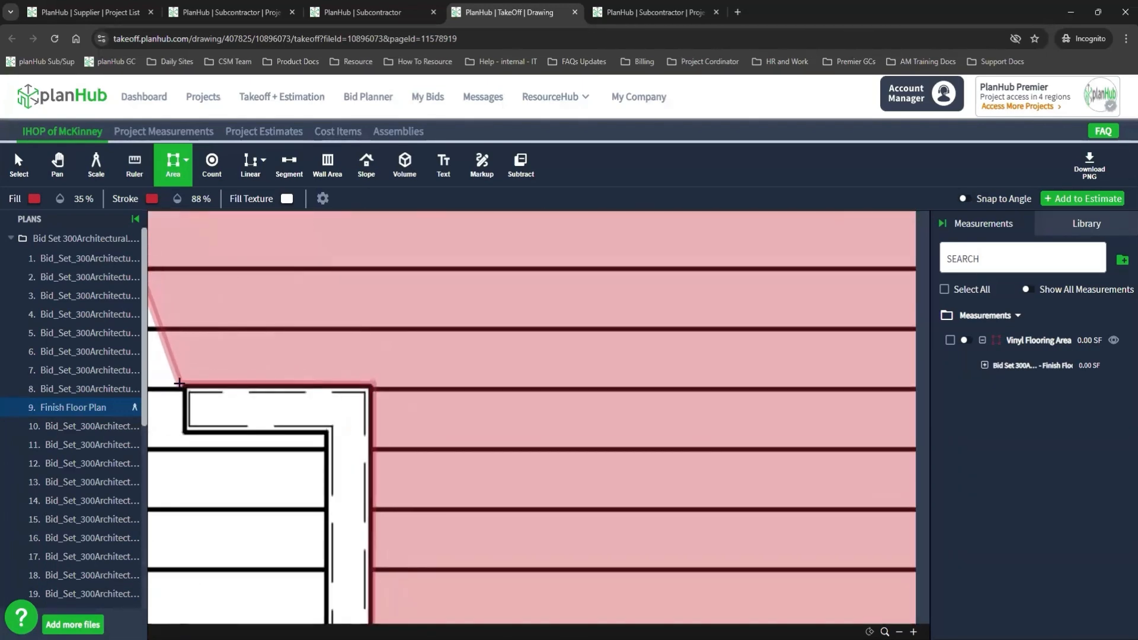
{"action": "scroll", "coordinate": [374, 490], "scroll_direction": "up", "scroll_amount": 5}
{"action": "scroll", "coordinate": [375, 491], "scroll_direction": "up", "scroll_amount": 3}
{"action": "left_click", "coordinate": [374, 493]}
{"action": "scroll", "coordinate": [327, 472], "scroll_direction": "down", "scroll_amount": 5}
{"action": "scroll", "coordinate": [399, 481], "scroll_direction": "up", "scroll_amount": 4}
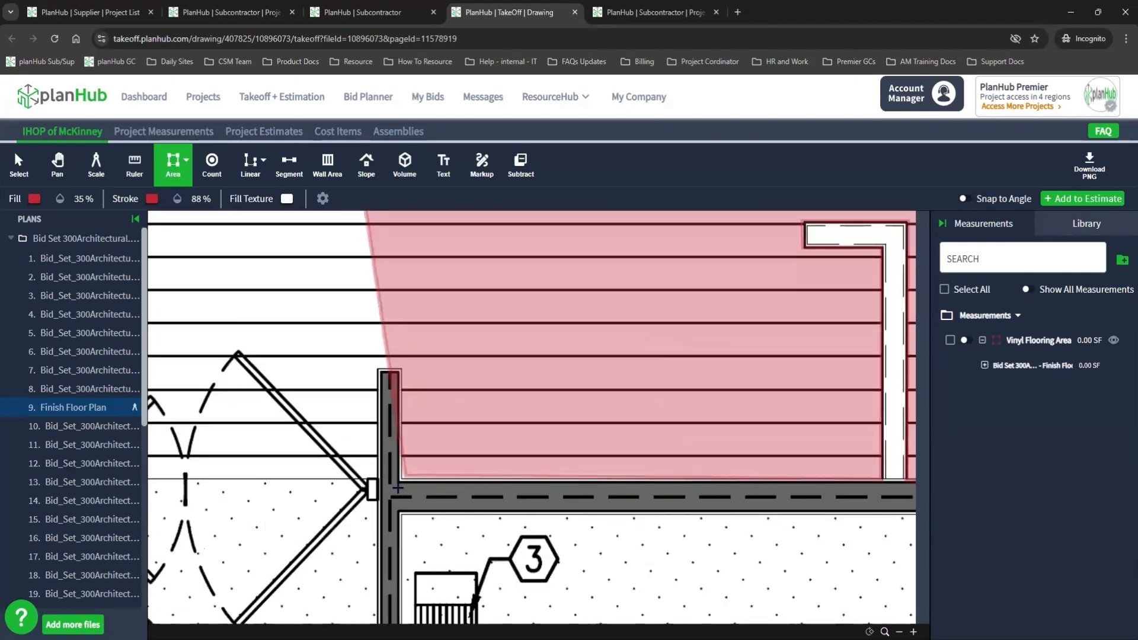
Trace the outline around the short wall stub at the left end of the service area wall
{"action": "left_click", "coordinate": [401, 479]}
{"action": "left_click", "coordinate": [401, 369]}
{"action": "left_click", "coordinate": [377, 369]}
{"action": "left_click", "coordinate": [376, 478]}
{"action": "scroll", "coordinate": [229, 475], "scroll_direction": "down", "scroll_amount": 5}
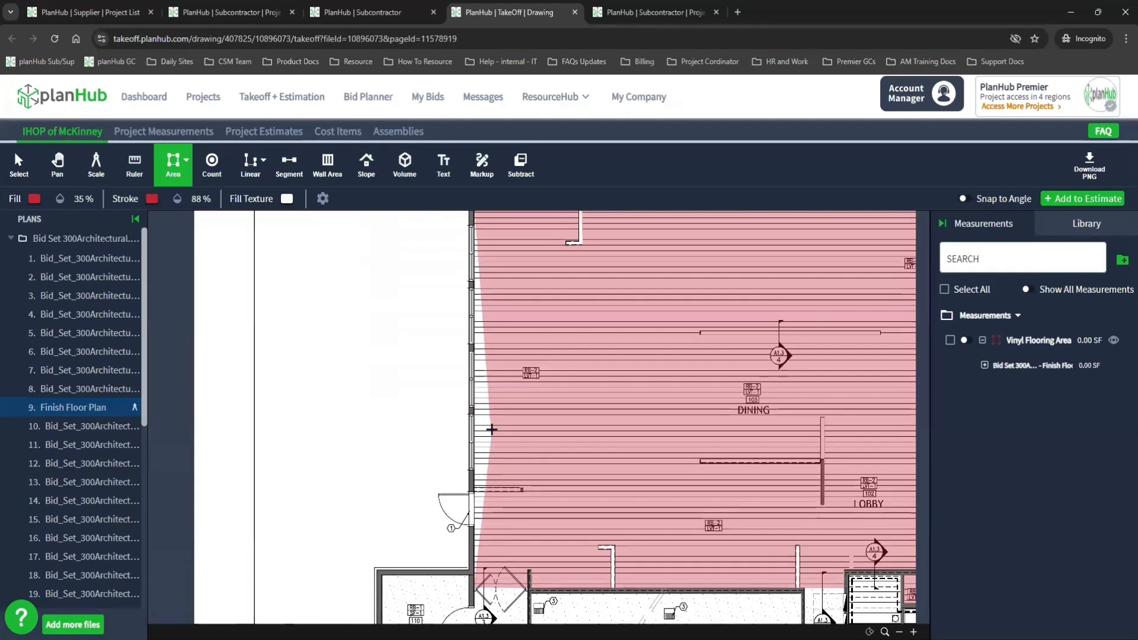
Complete the vinyl flooring outline around the short wall stub and up the dining room's exterior wall, and expand its measurement details
{"action": "scroll", "coordinate": [610, 483], "scroll_direction": "up", "scroll_amount": 5}
{"action": "left_click", "coordinate": [617, 499]}
{"action": "left_click", "coordinate": [619, 476]}
{"action": "left_click", "coordinate": [418, 476]}
{"action": "scroll", "coordinate": [558, 329], "scroll_direction": "down", "scroll_amount": 6}
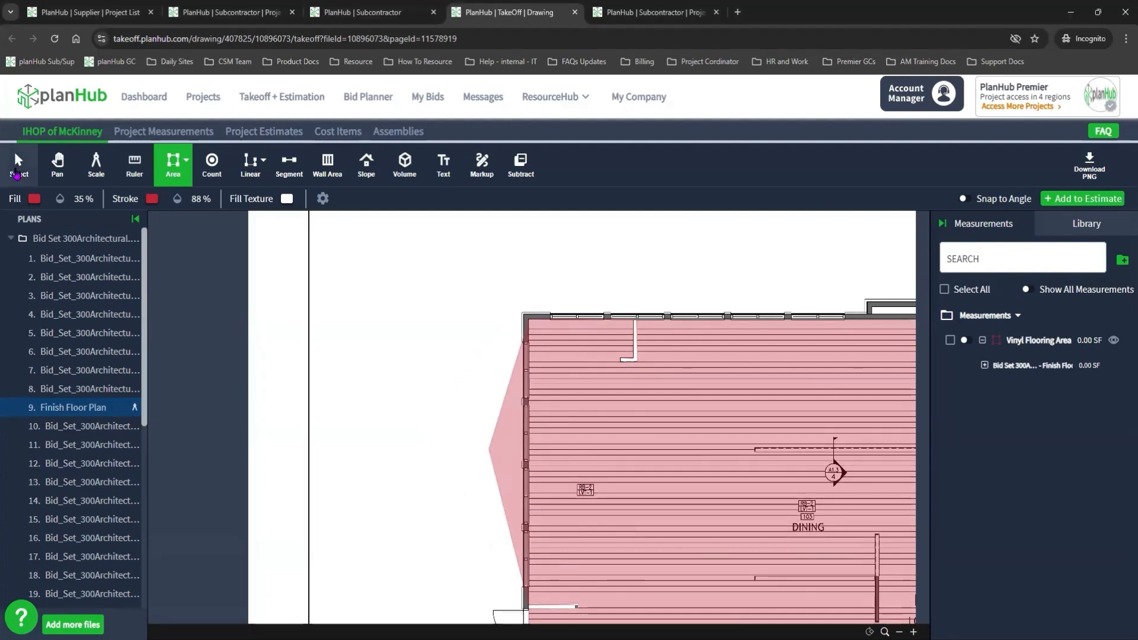
{"action": "left_click", "coordinate": [17, 168]}
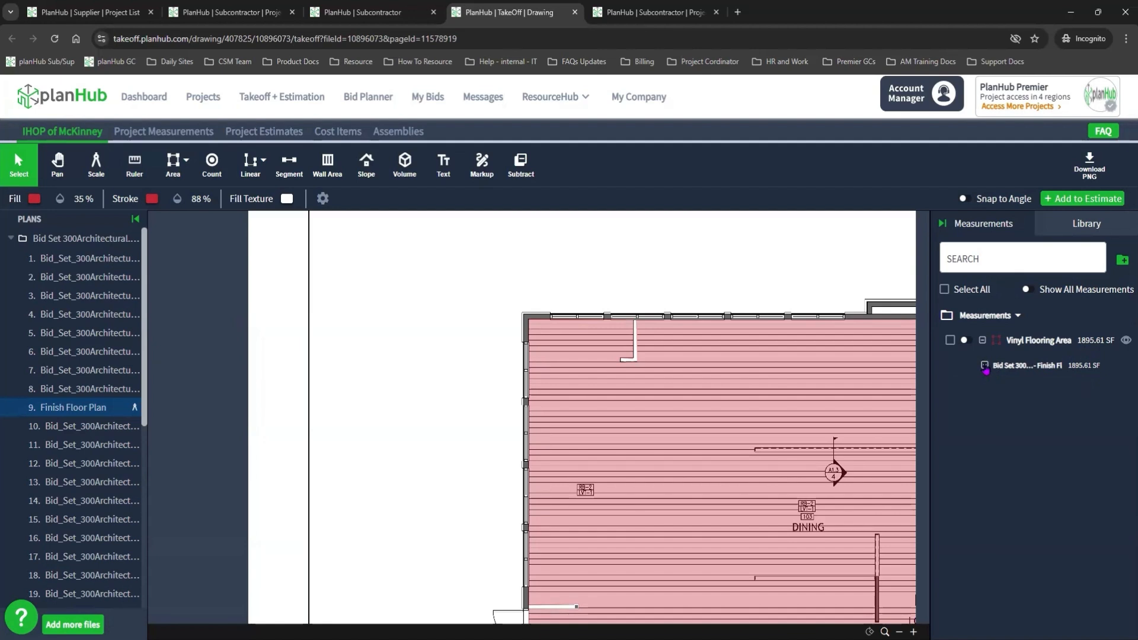
{"action": "left_click", "coordinate": [984, 366]}
{"action": "mouse_move", "coordinate": [702, 453]}
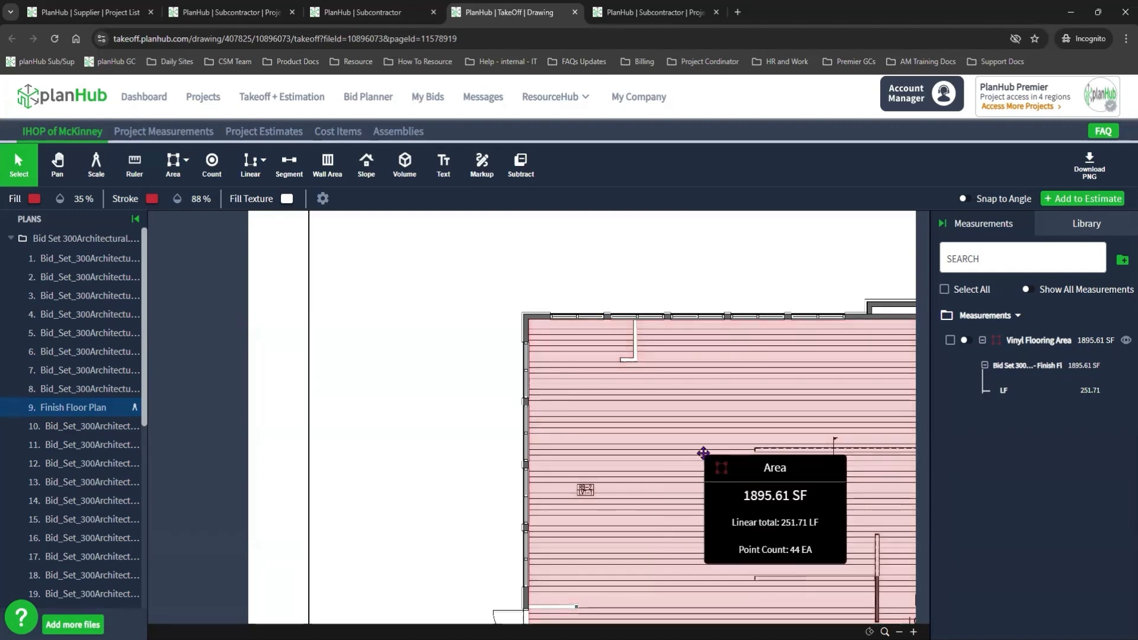
Create an area measurement named Exposed Concrete Area with a 0.60 USD unit cost, item type Labor and 71% stroke opacity
{"action": "scroll", "coordinate": [703, 453], "scroll_direction": "down", "scroll_amount": 4}
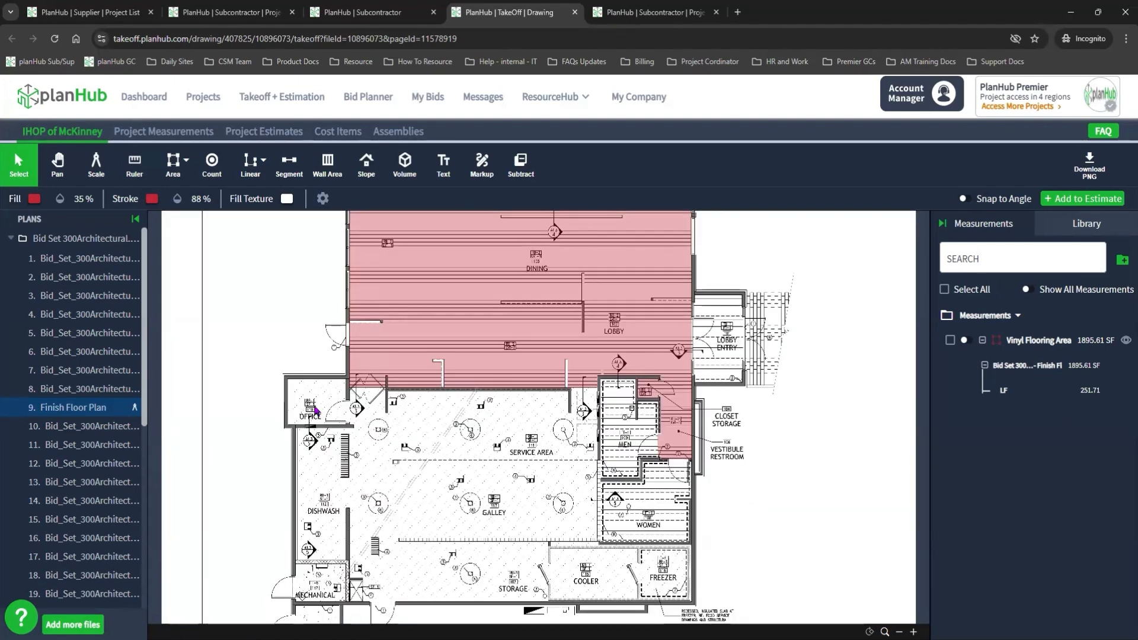
{"action": "left_click", "coordinate": [184, 161]}
{"action": "left_click", "coordinate": [180, 238]}
{"action": "type", "text": "Exposed Concrete Area"}
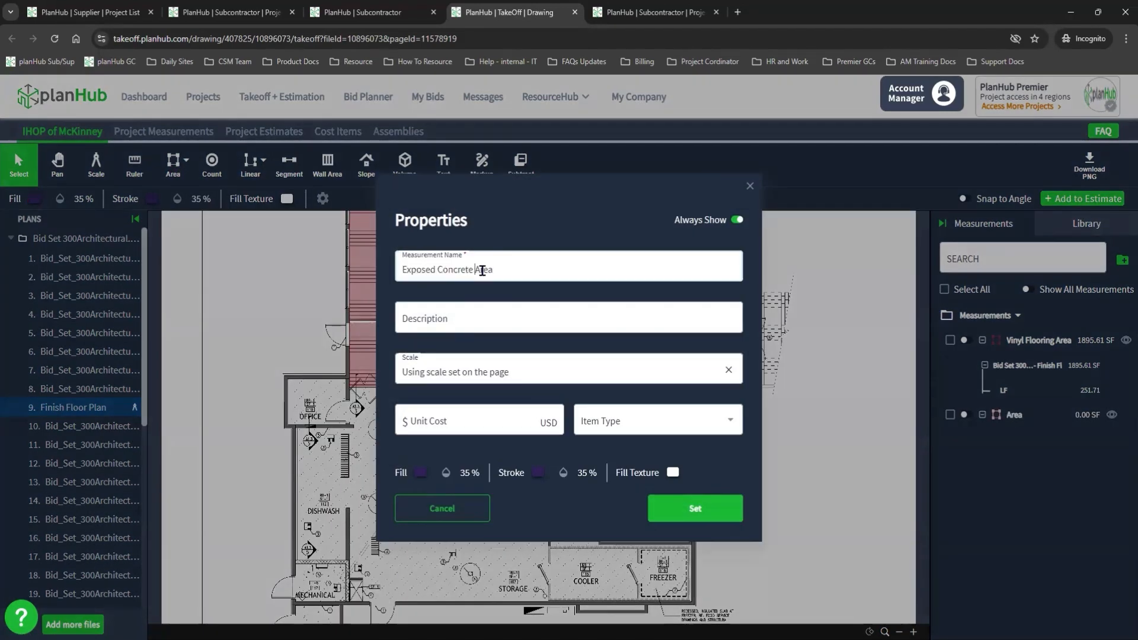
{"action": "left_click", "coordinate": [470, 422]}
{"action": "type", "text": "0.60"}
{"action": "left_click", "coordinate": [619, 431]}
{"action": "left_click", "coordinate": [607, 486]}
{"action": "left_click", "coordinate": [563, 473]}
{"action": "left_click_drag", "start_coordinate": [565, 537], "coordinate": [563, 519]}
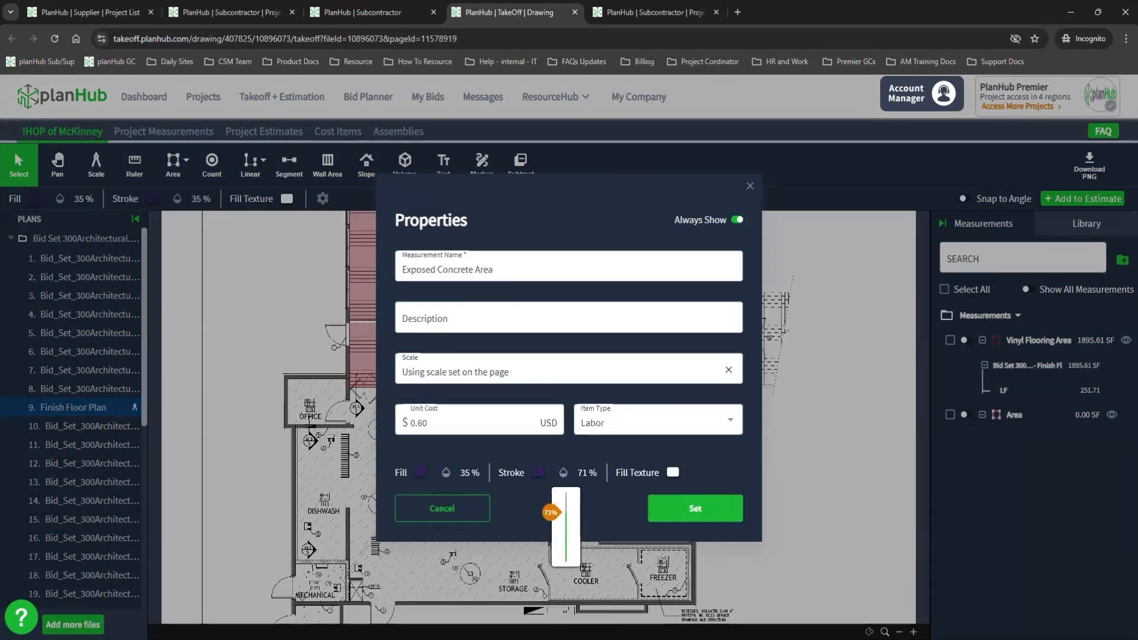
{"action": "left_click", "coordinate": [695, 509]}
Start the outline beside the men's restroom and trace it around the wall stub and along the service area's upper wall
{"action": "left_click", "coordinate": [504, 379]}
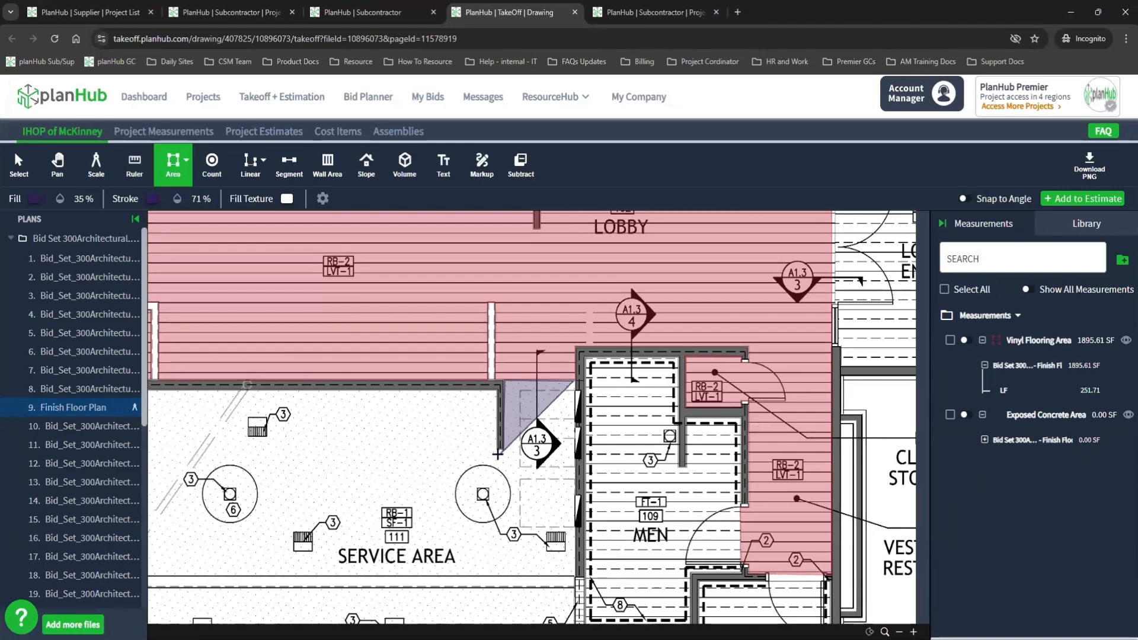
{"action": "scroll", "coordinate": [501, 415], "scroll_direction": "up", "scroll_amount": 3}
{"action": "left_click", "coordinate": [390, 293]}
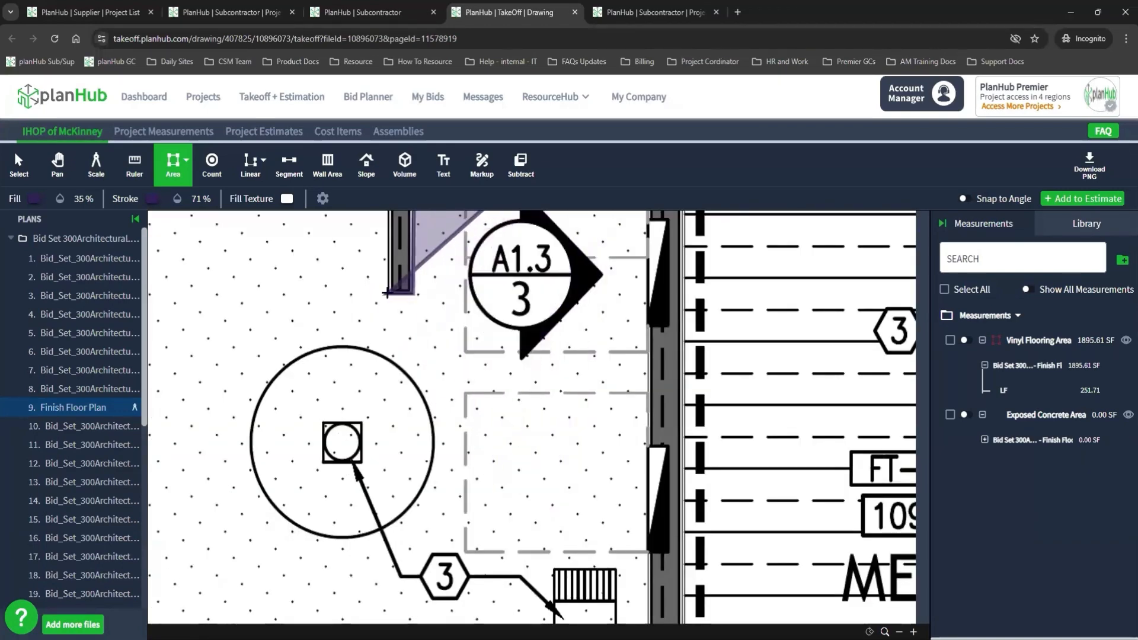
{"action": "scroll", "coordinate": [403, 332], "scroll_direction": "down", "scroll_amount": 3}
{"action": "scroll", "coordinate": [414, 288], "scroll_direction": "up", "scroll_amount": 3}
{"action": "left_click", "coordinate": [415, 288]}
{"action": "scroll", "coordinate": [335, 348], "scroll_direction": "down", "scroll_amount": 3}
{"action": "scroll", "coordinate": [354, 289], "scroll_direction": "up", "scroll_amount": 3}
{"action": "scroll", "coordinate": [352, 288], "scroll_direction": "down", "scroll_amount": 3}
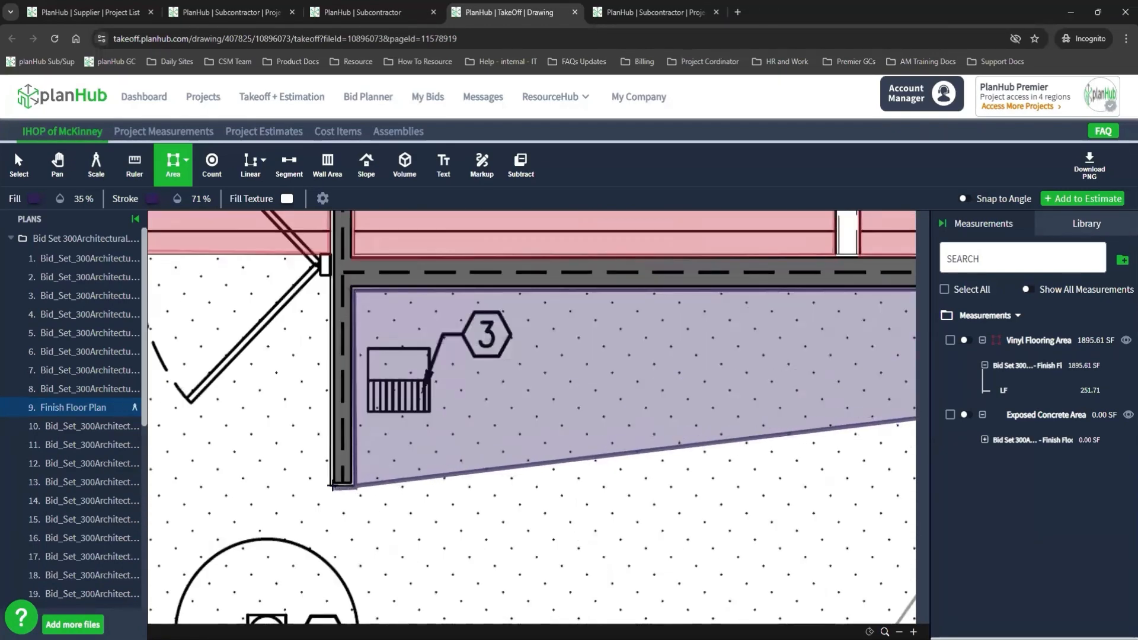
Extend the outline past the double door opening, through the office doorway and along the inside of the office walls
{"action": "scroll", "coordinate": [302, 368], "scroll_direction": "up", "scroll_amount": 3}
{"action": "left_click", "coordinate": [541, 410]}
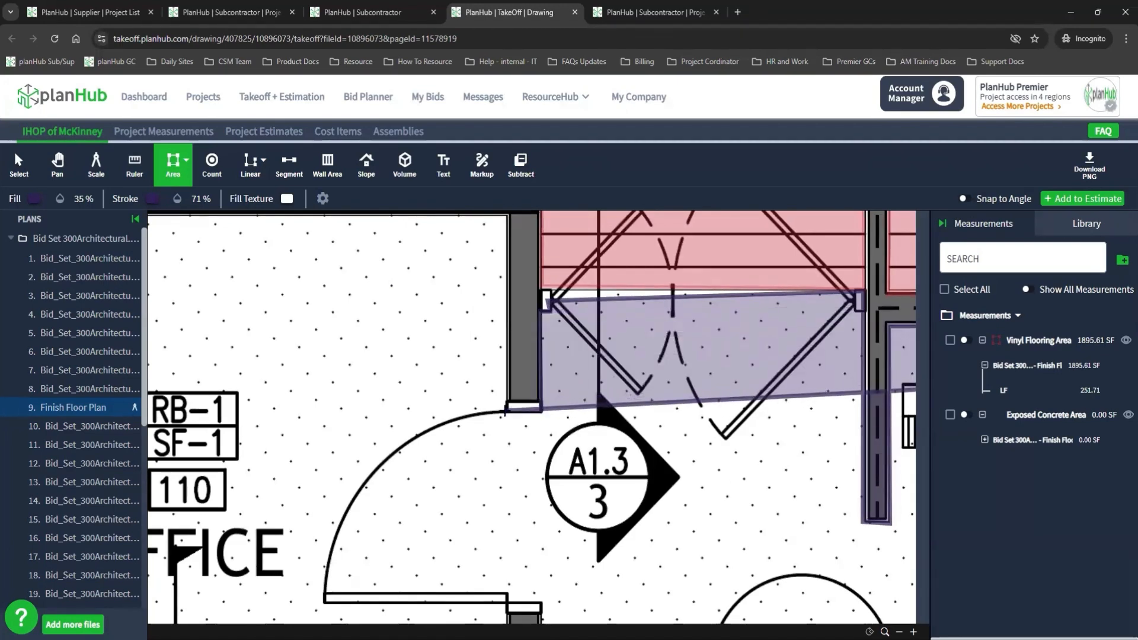
{"action": "left_click", "coordinate": [508, 410]}
{"action": "scroll", "coordinate": [508, 408], "scroll_direction": "down", "scroll_amount": 3}
{"action": "scroll", "coordinate": [525, 350], "scroll_direction": "up", "scroll_amount": 3}
{"action": "left_click", "coordinate": [526, 349]}
{"action": "scroll", "coordinate": [525, 348], "scroll_direction": "down", "scroll_amount": 3}
{"action": "scroll", "coordinate": [308, 341], "scroll_direction": "up", "scroll_amount": 4}
{"action": "left_click", "coordinate": [306, 338]}
{"action": "scroll", "coordinate": [320, 501], "scroll_direction": "down", "scroll_amount": 3}
{"action": "scroll", "coordinate": [804, 474], "scroll_direction": "up", "scroll_amount": 3}
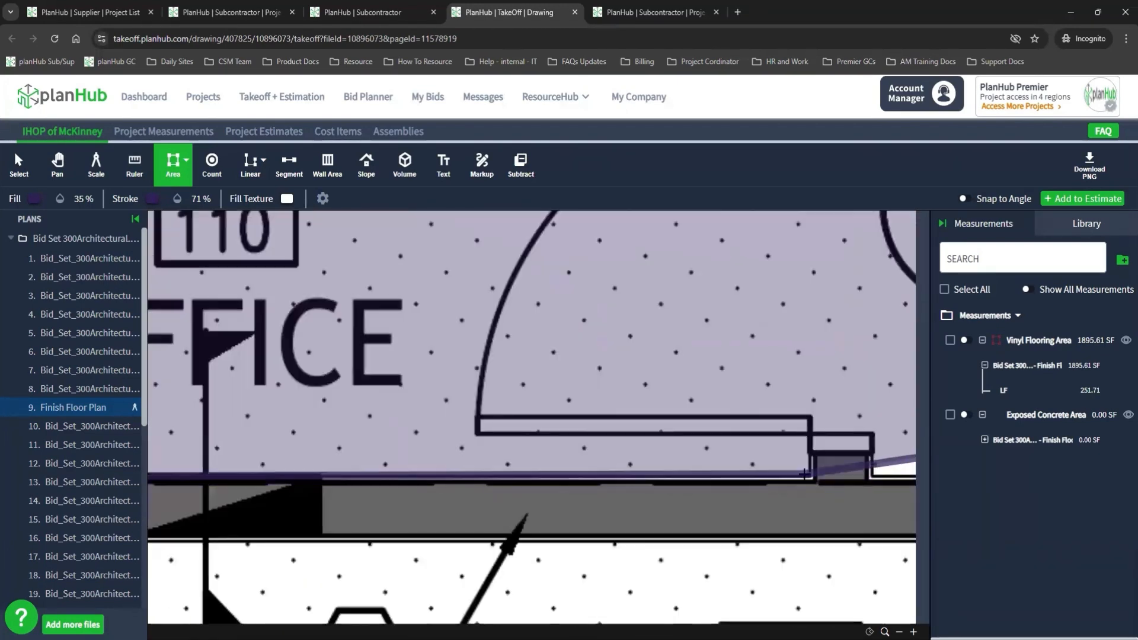
Trace the outline around the lower office door jamb and wall end to the dishwash room's upper corner
{"action": "left_click", "coordinate": [876, 436]}
{"action": "left_click", "coordinate": [874, 474]}
{"action": "scroll", "coordinate": [875, 474], "scroll_direction": "down", "scroll_amount": 3}
{"action": "scroll", "coordinate": [910, 478], "scroll_direction": "up", "scroll_amount": 3}
{"action": "left_click", "coordinate": [772, 511]}
{"action": "scroll", "coordinate": [772, 510], "scroll_direction": "down", "scroll_amount": 3}
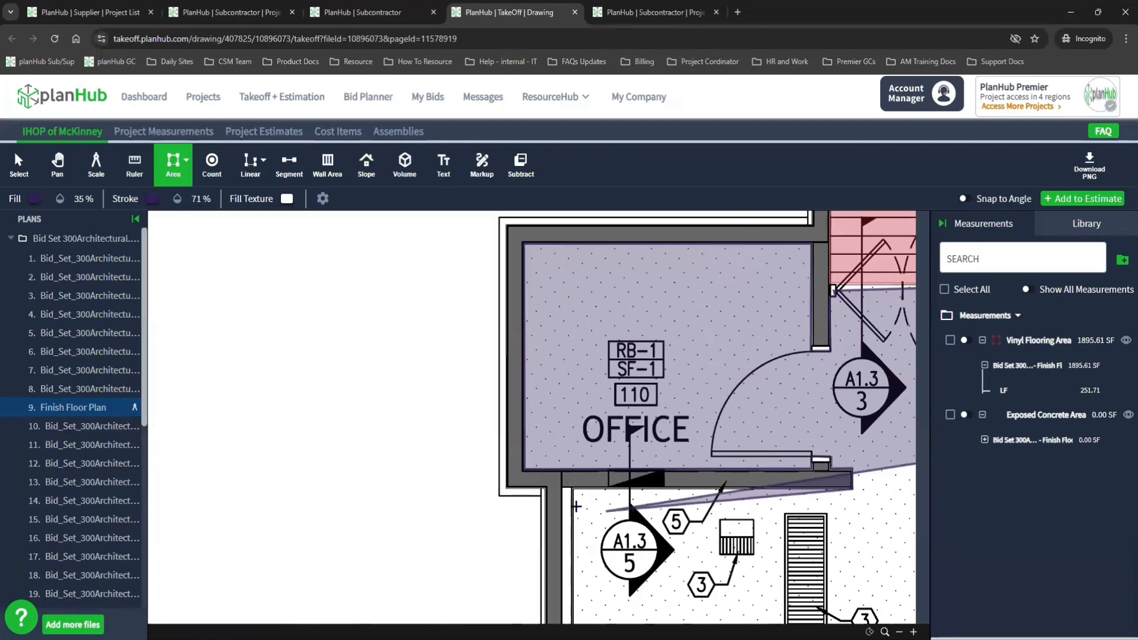
{"action": "scroll", "coordinate": [571, 496], "scroll_direction": "up", "scroll_amount": 3}
{"action": "left_click", "coordinate": [571, 499]}
Continue the outline down the dishwash room's exterior wall, along the mechanical room wall and up the dishwash partition
{"action": "scroll", "coordinate": [600, 570], "scroll_direction": "down", "scroll_amount": 4}
{"action": "scroll", "coordinate": [613, 522], "scroll_direction": "up", "scroll_amount": 4}
{"action": "left_click", "coordinate": [535, 432]}
{"action": "scroll", "coordinate": [536, 432], "scroll_direction": "down", "scroll_amount": 3}
{"action": "scroll", "coordinate": [844, 436], "scroll_direction": "up", "scroll_amount": 3}
{"action": "left_click", "coordinate": [778, 423]}
{"action": "scroll", "coordinate": [778, 423], "scroll_direction": "down", "scroll_amount": 3}
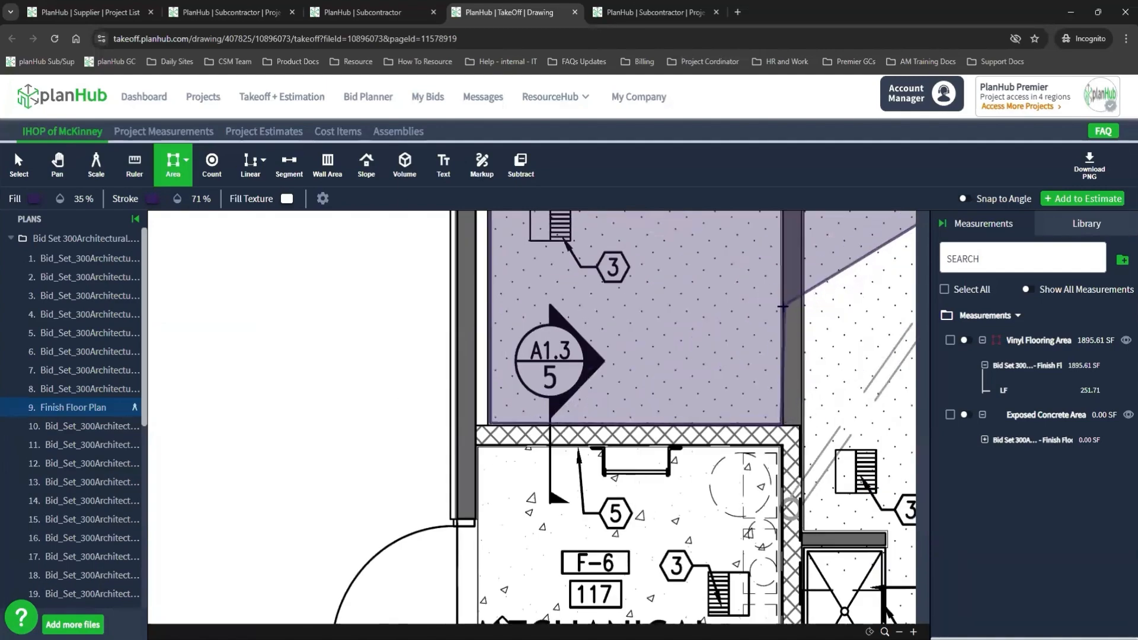
{"action": "scroll", "coordinate": [784, 305], "scroll_direction": "up", "scroll_amount": 3}
{"action": "left_click", "coordinate": [771, 293]}
Carry the outline past the dishwash partition and around the SF-1 enclosure beside the mechanical room
{"action": "scroll", "coordinate": [772, 293], "scroll_direction": "down", "scroll_amount": 4}
{"action": "scroll", "coordinate": [576, 462], "scroll_direction": "up", "scroll_amount": 3}
{"action": "scroll", "coordinate": [577, 462], "scroll_direction": "down", "scroll_amount": 3}
{"action": "scroll", "coordinate": [820, 406], "scroll_direction": "up", "scroll_amount": 3}
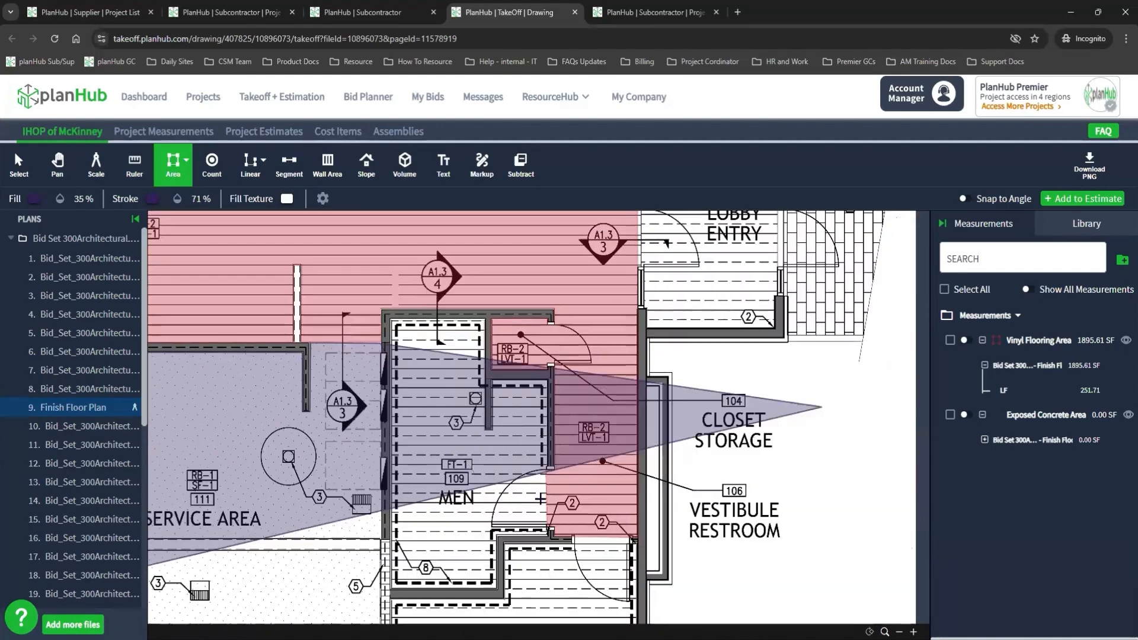
{"action": "scroll", "coordinate": [548, 500], "scroll_direction": "down", "scroll_amount": 3}
{"action": "scroll", "coordinate": [719, 390], "scroll_direction": "up", "scroll_amount": 3}
{"action": "scroll", "coordinate": [614, 368], "scroll_direction": "up", "scroll_amount": 3}
{"action": "scroll", "coordinate": [869, 312], "scroll_direction": "down", "scroll_amount": 5}
{"action": "scroll", "coordinate": [439, 441], "scroll_direction": "up", "scroll_amount": 3}
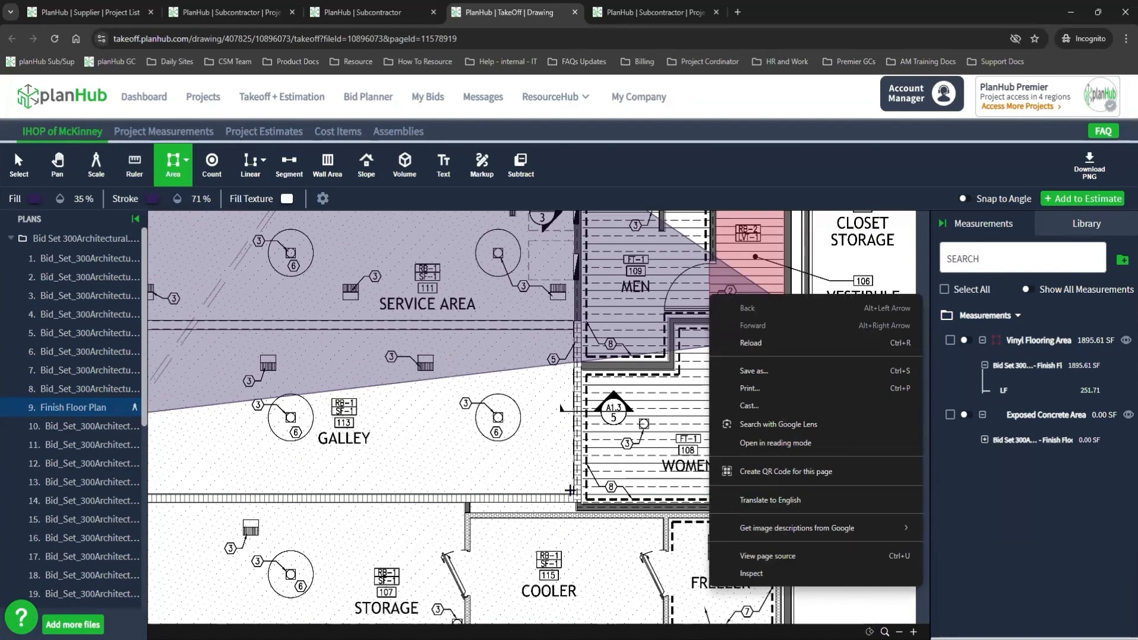
{"action": "left_click", "coordinate": [570, 490]}
{"action": "scroll", "coordinate": [528, 384], "scroll_direction": "down", "scroll_amount": 4}
{"action": "scroll", "coordinate": [460, 439], "scroll_direction": "up", "scroll_amount": 6}
{"action": "left_click", "coordinate": [420, 418]}
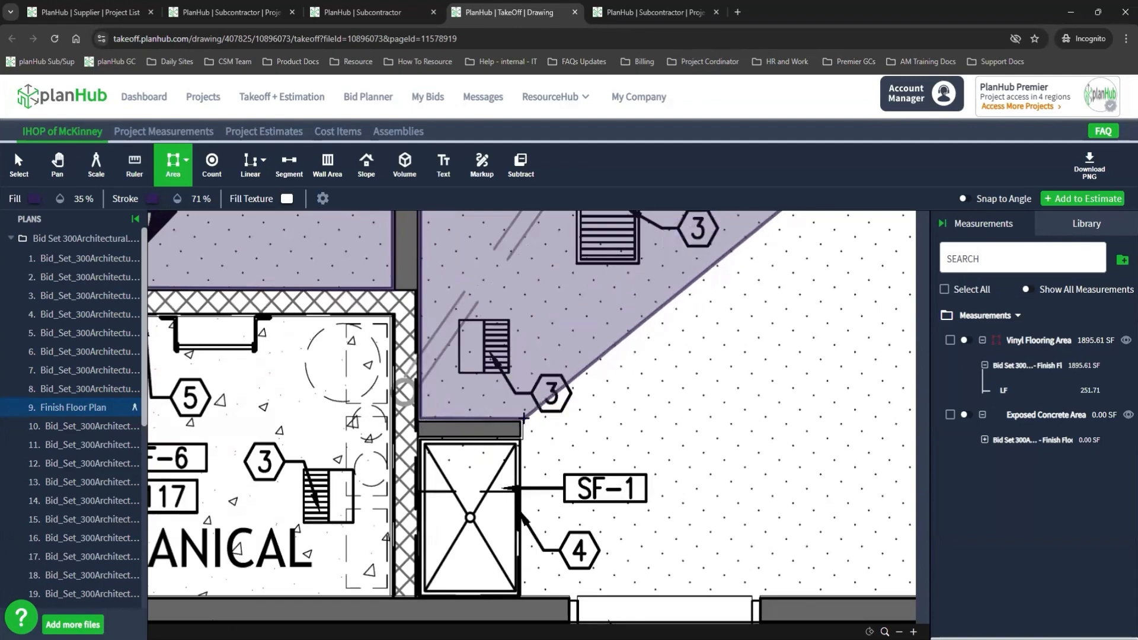
{"action": "left_click", "coordinate": [523, 418]}
{"action": "left_click", "coordinate": [523, 594]}
Trace the outline along the storage room's lower wall, up the cooler wall and along the storage side of the galley partition
{"action": "scroll", "coordinate": [688, 579], "scroll_direction": "down", "scroll_amount": 5}
{"action": "scroll", "coordinate": [657, 498], "scroll_direction": "up", "scroll_amount": 5}
{"action": "left_click", "coordinate": [688, 453]}
{"action": "scroll", "coordinate": [687, 454], "scroll_direction": "down", "scroll_amount": 4}
{"action": "scroll", "coordinate": [687, 384], "scroll_direction": "up", "scroll_amount": 4}
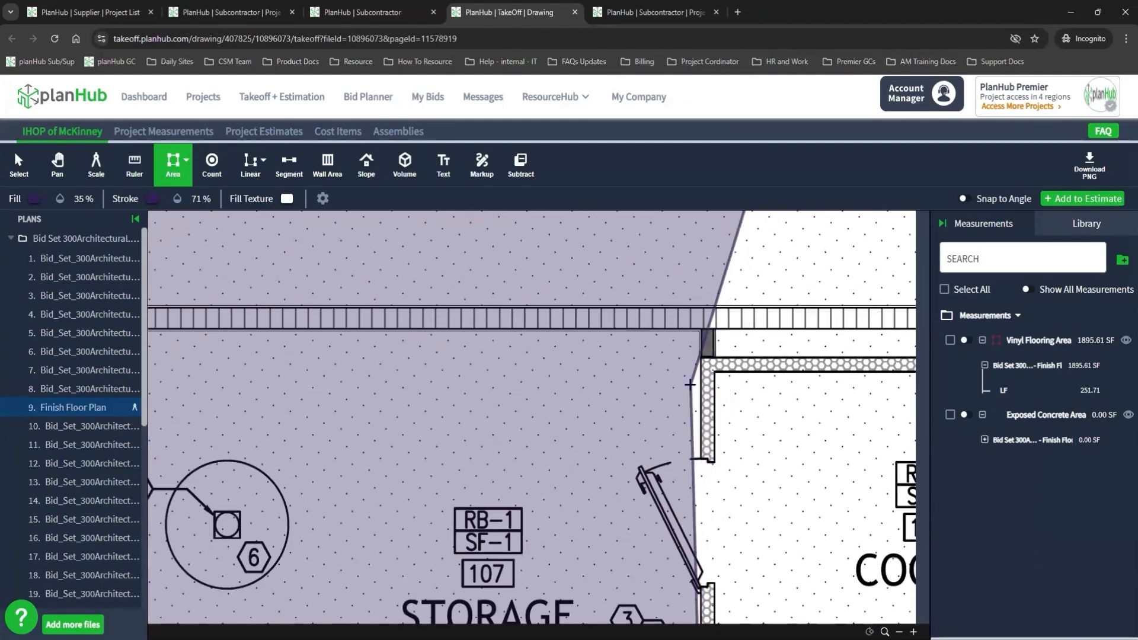
{"action": "scroll", "coordinate": [691, 379], "scroll_direction": "down", "scroll_amount": 4}
{"action": "scroll", "coordinate": [678, 394], "scroll_direction": "up", "scroll_amount": 5}
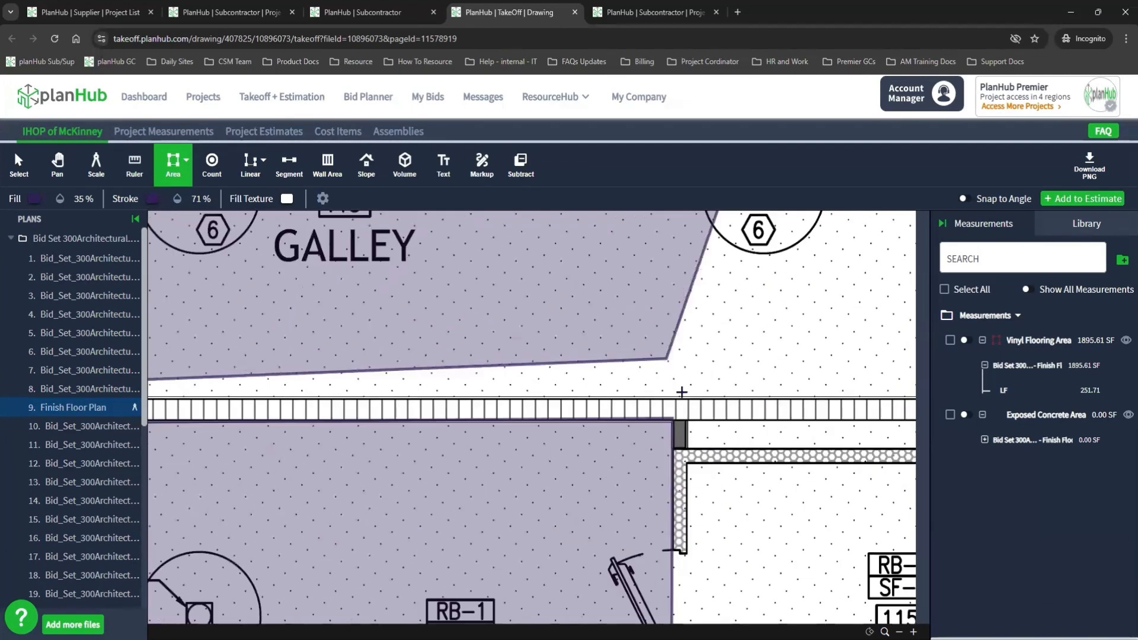
Run the outline along the galley side of the partition, up the restroom wall and along the lower side of the service area divider
{"action": "left_click", "coordinate": [641, 407]}
{"action": "scroll", "coordinate": [642, 410], "scroll_direction": "down", "scroll_amount": 5}
{"action": "scroll", "coordinate": [686, 464], "scroll_direction": "up", "scroll_amount": 4}
{"action": "left_click", "coordinate": [728, 331]}
{"action": "scroll", "coordinate": [607, 348], "scroll_direction": "down", "scroll_amount": 4}
{"action": "scroll", "coordinate": [578, 422], "scroll_direction": "up", "scroll_amount": 5}
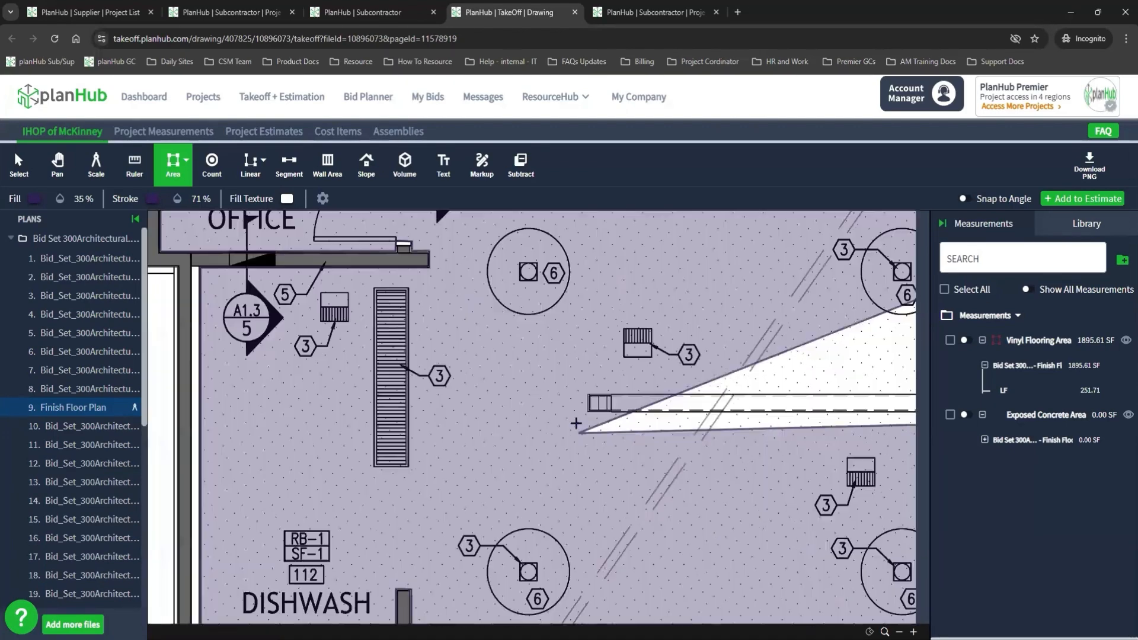
Trace around the free end of the service area divider and close the outline along the men's restroom wall
{"action": "left_click", "coordinate": [592, 415]}
{"action": "left_click", "coordinate": [596, 374]}
{"action": "scroll", "coordinate": [598, 375], "scroll_direction": "down", "scroll_amount": 5}
{"action": "scroll", "coordinate": [755, 380], "scroll_direction": "up", "scroll_amount": 5}
{"action": "left_click", "coordinate": [830, 392]}
{"action": "scroll", "coordinate": [827, 388], "scroll_direction": "down", "scroll_amount": 3}
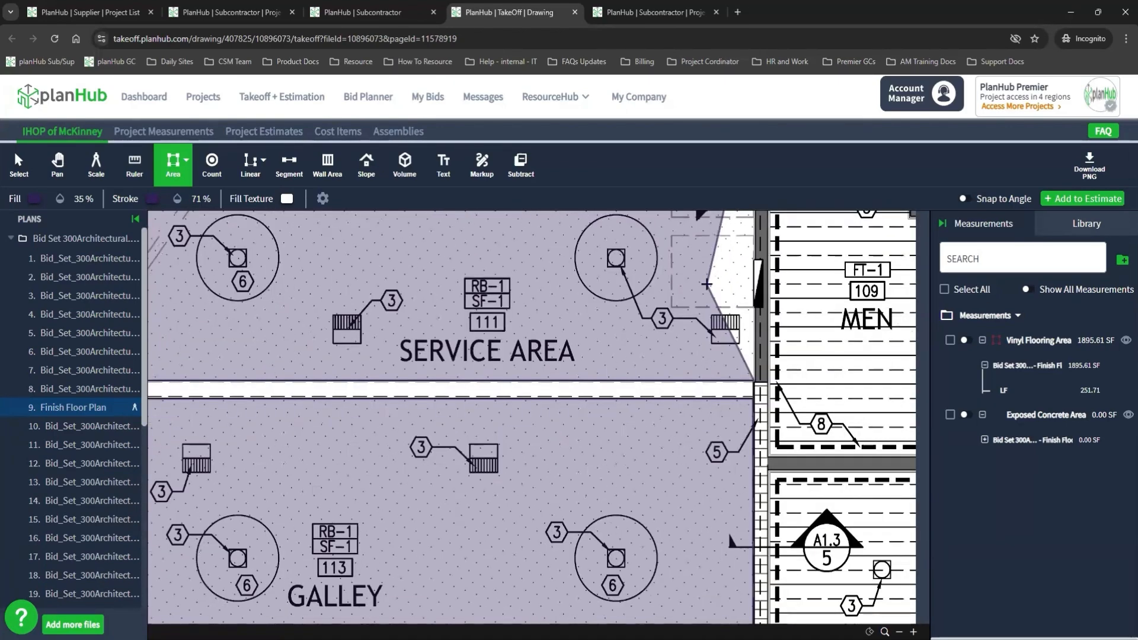
{"action": "double_click", "coordinate": [754, 305]}
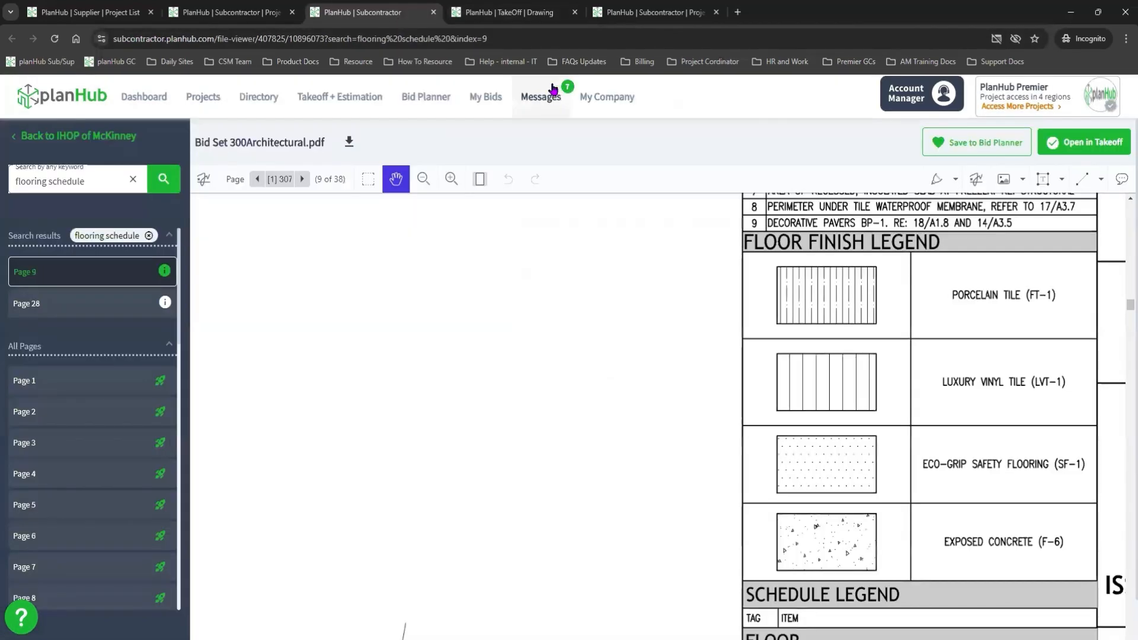
Return to the takeoff drawing and rename the Exposed Concrete Area measurement as Eco-Grip Safety Flooring Area
{"action": "left_click", "coordinate": [508, 12]}
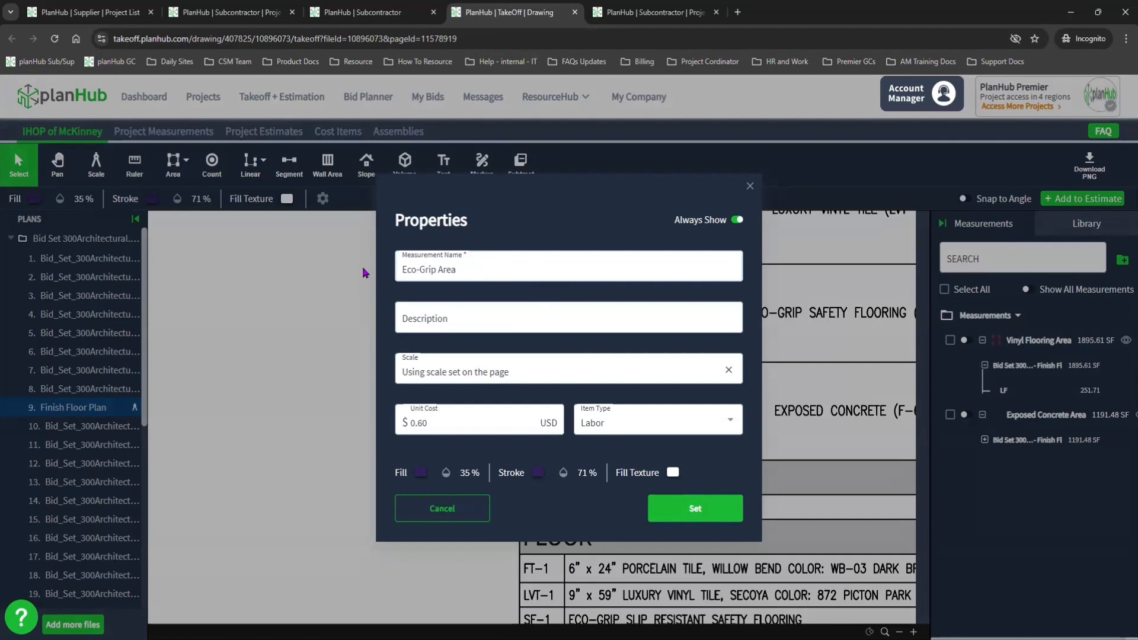
{"action": "left_click", "coordinate": [676, 507]}
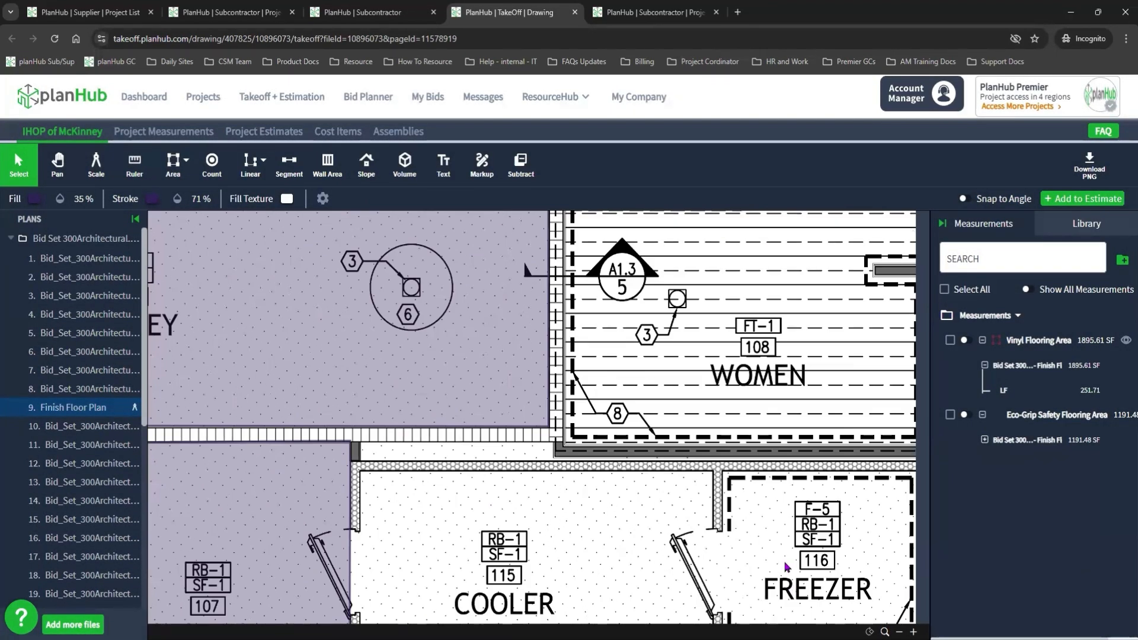
Resume measuring the Eco-Grip Safety Flooring Area and trace the cooler's wall and door opening on the storage side
{"action": "scroll", "coordinate": [679, 552], "scroll_direction": "down", "scroll_amount": 3}
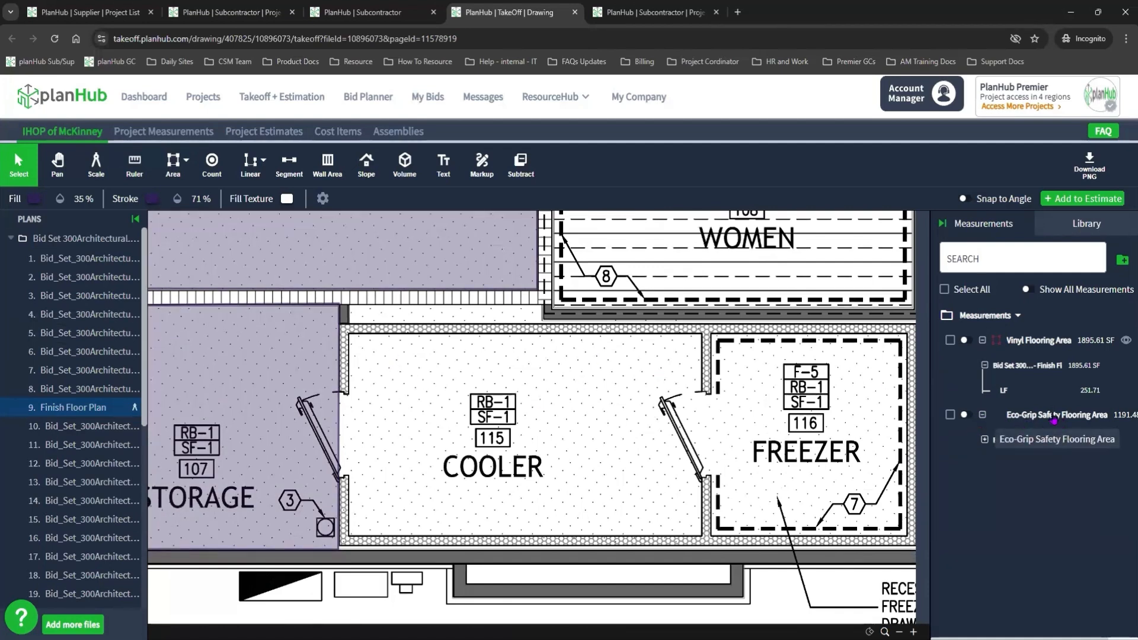
{"action": "left_click", "coordinate": [965, 416]}
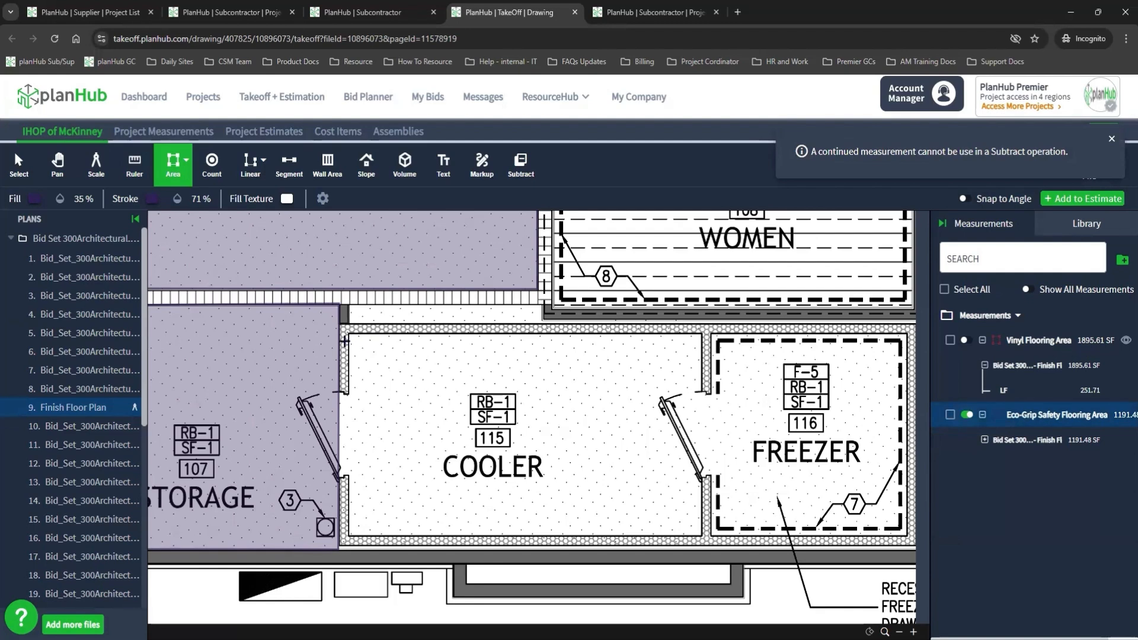
{"action": "scroll", "coordinate": [344, 342], "scroll_direction": "up", "scroll_amount": 5}
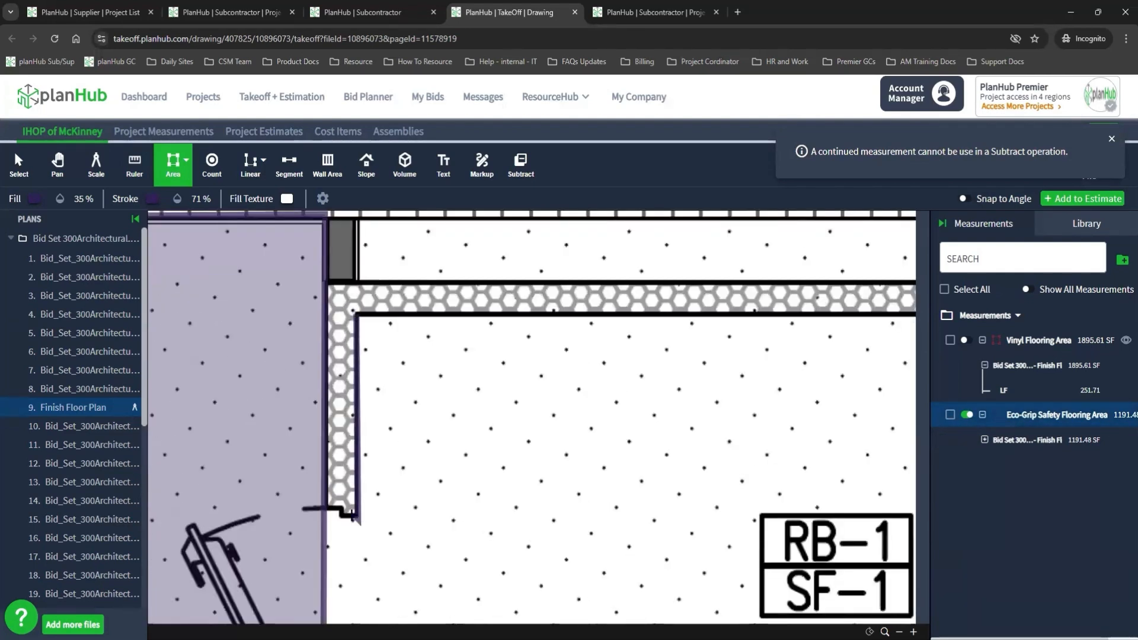
{"action": "scroll", "coordinate": [351, 513], "scroll_direction": "down", "scroll_amount": 5}
{"action": "scroll", "coordinate": [484, 455], "scroll_direction": "up", "scroll_amount": 5}
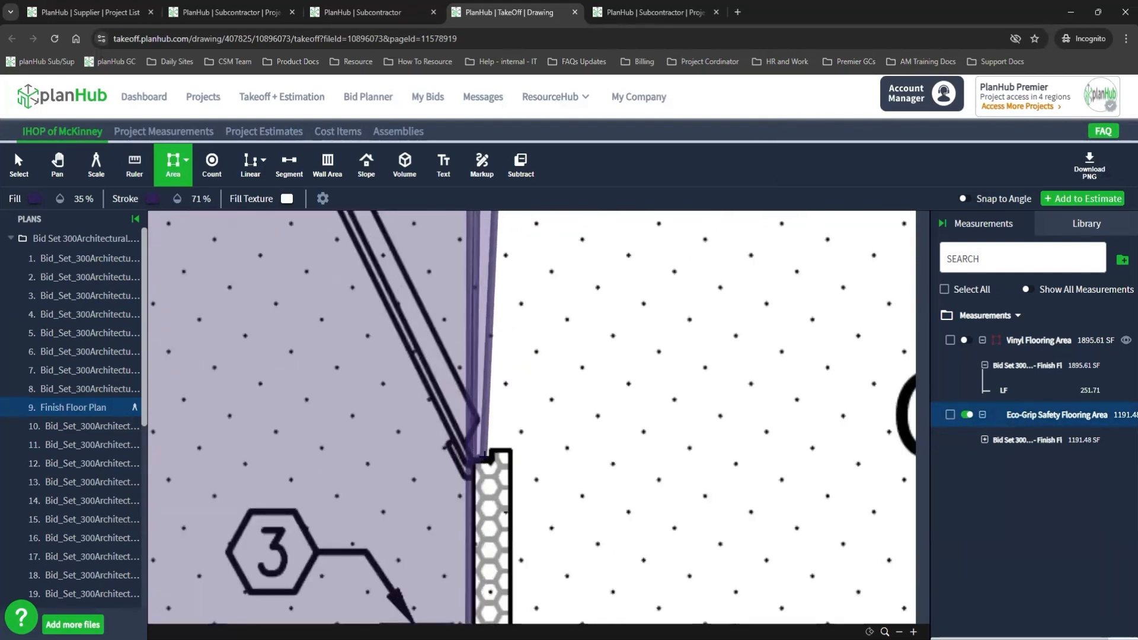
{"action": "left_click", "coordinate": [489, 454]}
{"action": "left_click", "coordinate": [511, 450]}
Extend the outline along the cooler's lower wall and around the lower partition between the cooler and the freezer
{"action": "scroll", "coordinate": [712, 418], "scroll_direction": "down", "scroll_amount": 4}
{"action": "left_click", "coordinate": [637, 520]}
{"action": "left_click_drag", "start_coordinate": [717, 467], "coordinate": [375, 410]}
{"action": "left_click", "coordinate": [822, 463]}
{"action": "left_click", "coordinate": [822, 377]}
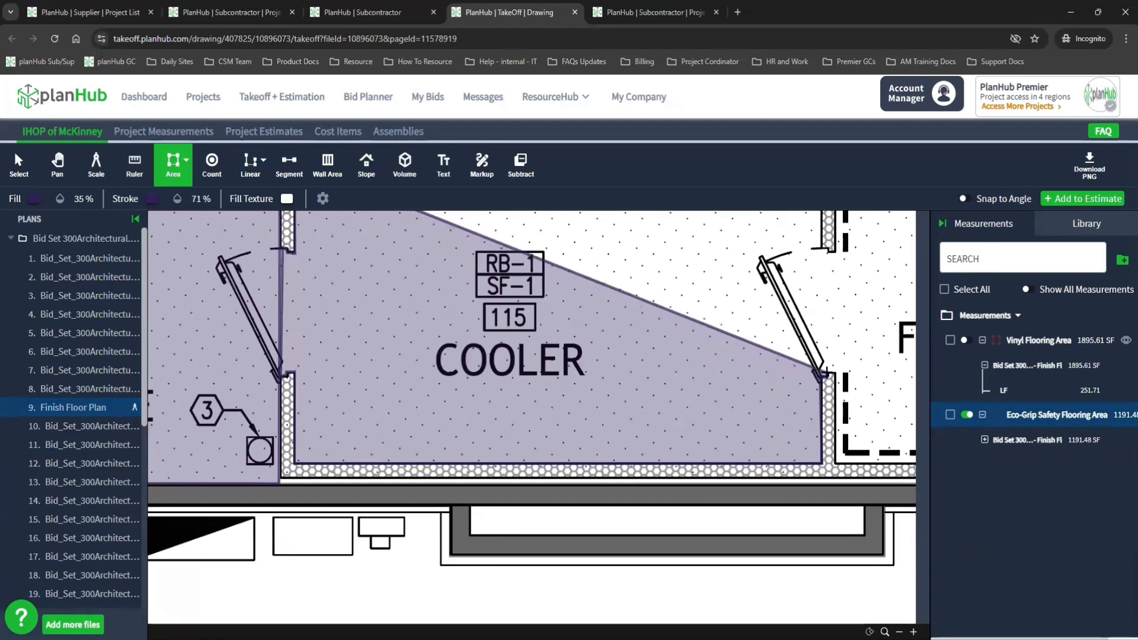
{"action": "left_click", "coordinate": [835, 373]}
{"action": "left_click", "coordinate": [835, 464]}
Trace the outline along the freezer's lower wall and up its exterior wall to the upper corner
{"action": "left_click_drag", "start_coordinate": [835, 463], "coordinate": [349, 428]}
{"action": "scroll", "coordinate": [640, 427], "scroll_direction": "up", "scroll_amount": 5}
{"action": "left_click", "coordinate": [640, 427]}
{"action": "scroll", "coordinate": [640, 426], "scroll_direction": "down", "scroll_amount": 5}
{"action": "left_click_drag", "start_coordinate": [640, 427], "coordinate": [660, 537]}
{"action": "left_click", "coordinate": [660, 288]}
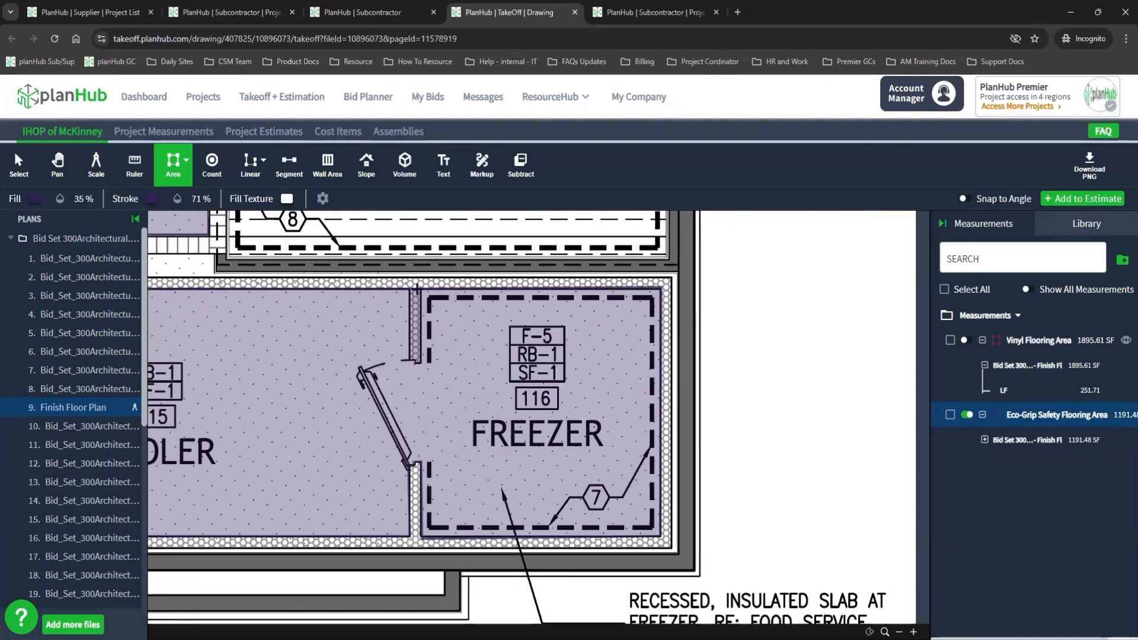
Close the outline around the upper cooler-freezer partition and along the cooler's upper wall, and stop measuring the Eco-Grip area
{"action": "left_click", "coordinate": [422, 289]}
{"action": "left_click", "coordinate": [421, 363]}
{"action": "left_click", "coordinate": [409, 360]}
{"action": "left_click", "coordinate": [409, 288]}
{"action": "scroll", "coordinate": [413, 302], "scroll_direction": "down", "scroll_amount": 4}
{"action": "left_click", "coordinate": [175, 295]}
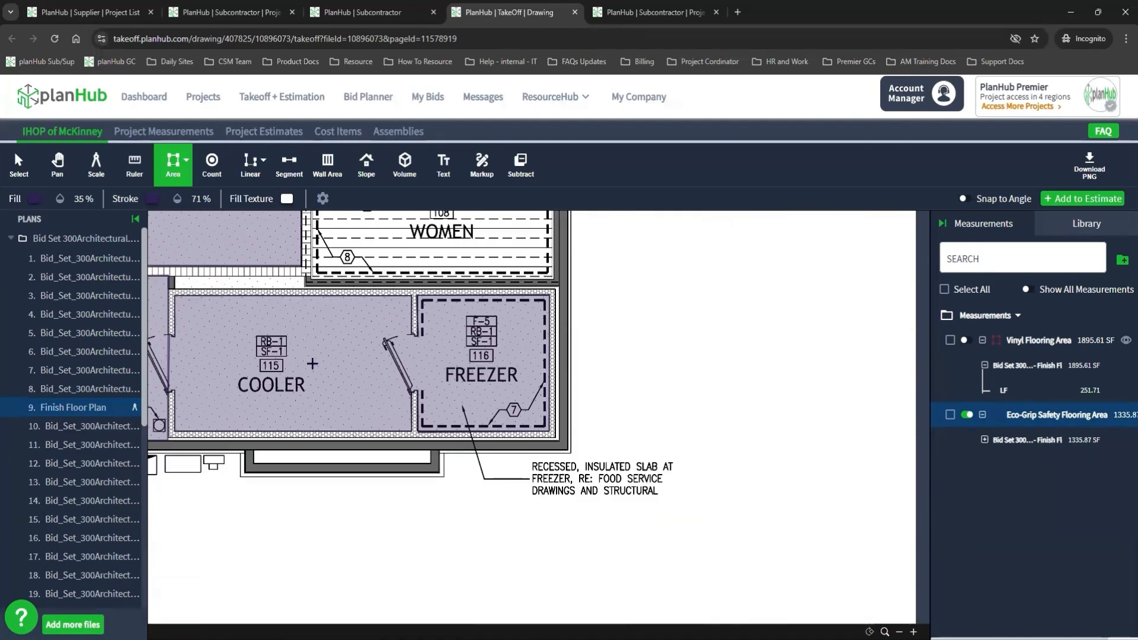
{"action": "scroll", "coordinate": [178, 276], "scroll_direction": "up", "scroll_amount": 5}
{"action": "scroll", "coordinate": [533, 454], "scroll_direction": "down", "scroll_amount": 6}
{"action": "left_click_drag", "start_coordinate": [442, 444], "coordinate": [411, 613]}
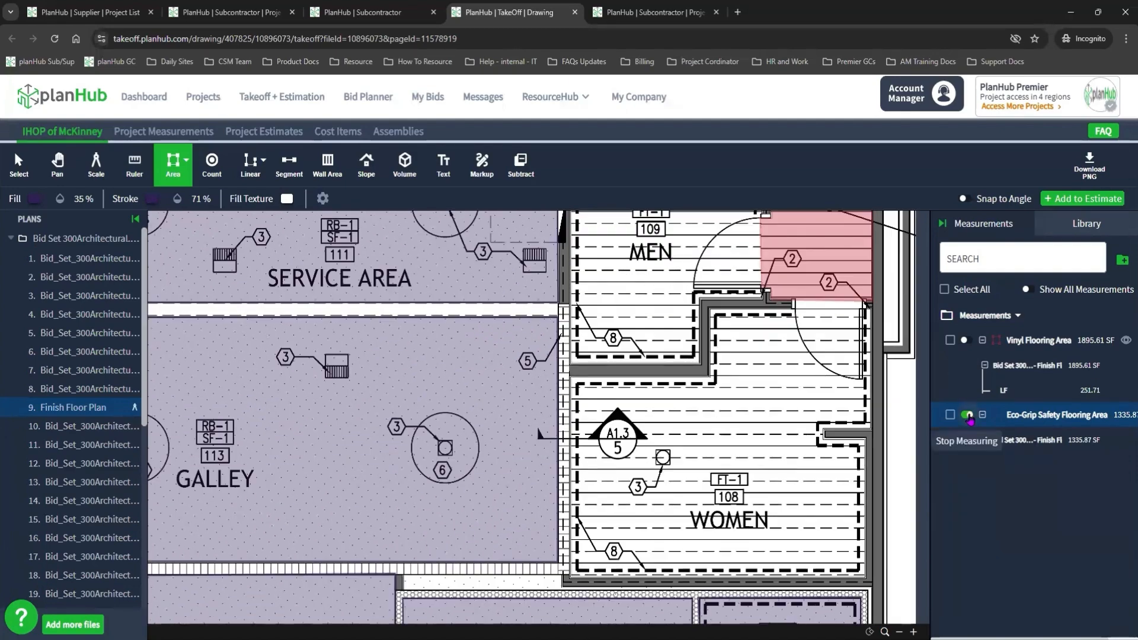
{"action": "left_click", "coordinate": [965, 414]}
Create an area measurement named Porcelain Tile Area, choosing an item type and setting the stroke opacity to 78%
{"action": "scroll", "coordinate": [723, 389], "scroll_direction": "down", "scroll_amount": 3}
{"action": "left_click_drag", "start_coordinate": [810, 319], "coordinate": [308, 575]}
{"action": "left_click_drag", "start_coordinate": [829, 254], "coordinate": [888, 308]}
{"action": "left_click", "coordinate": [185, 160]}
{"action": "left_click", "coordinate": [186, 240]}
{"action": "type", "text": "Porcelain Tile Area"}
{"action": "left_click", "coordinate": [481, 420]}
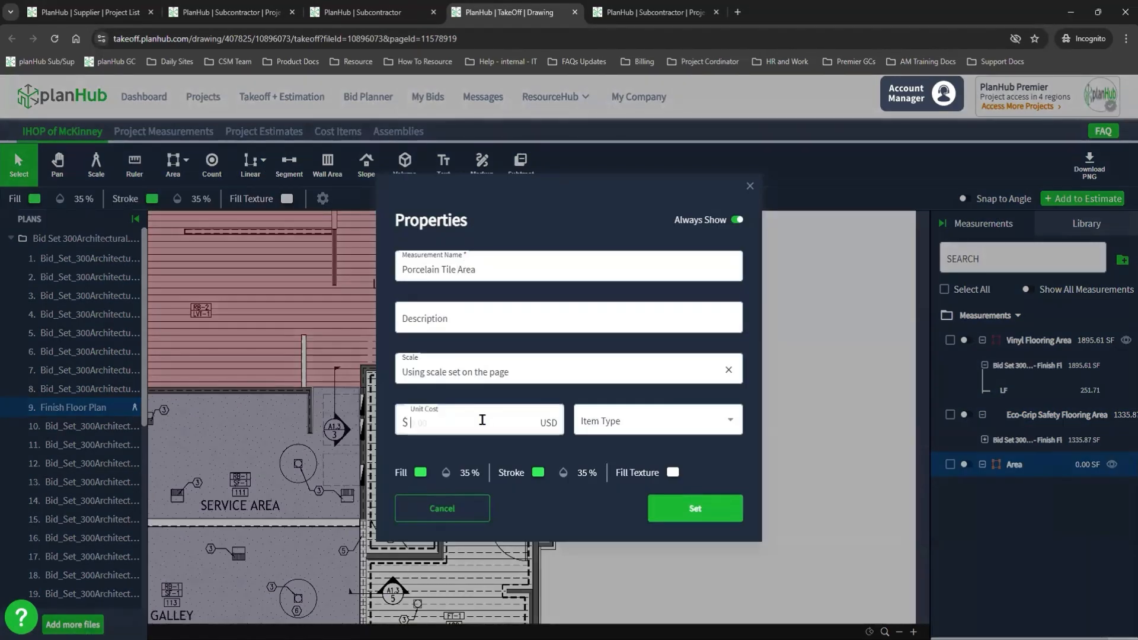
{"action": "left_click", "coordinate": [646, 420]}
{"action": "left_click", "coordinate": [616, 449]}
{"action": "left_click", "coordinate": [564, 472]}
{"action": "left_click_drag", "start_coordinate": [563, 538], "coordinate": [563, 512]}
{"action": "left_click", "coordinate": [696, 512]}
Start the porcelain tile outline along the men's restroom upper wall and around its inner partition
{"action": "scroll", "coordinate": [397, 400], "scroll_direction": "up", "scroll_amount": 5}
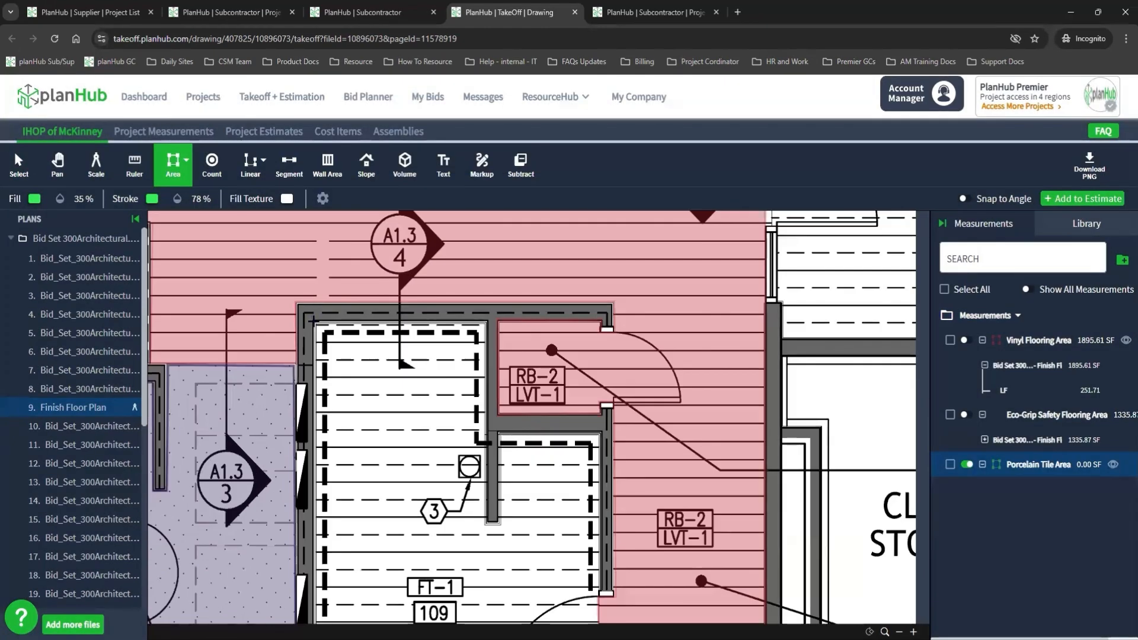
{"action": "left_click", "coordinate": [314, 321]}
{"action": "left_click", "coordinate": [486, 321]}
{"action": "left_click", "coordinate": [486, 524]}
{"action": "left_click", "coordinate": [500, 525]}
{"action": "left_click", "coordinate": [500, 433]}
{"action": "left_click", "coordinate": [601, 432]}
Continue the outline down the men's restroom vestibule wall and close it along the stepped lower wall
{"action": "left_click_drag", "start_coordinate": [600, 610], "coordinate": [604, 344]}
{"action": "left_click", "coordinate": [605, 454]}
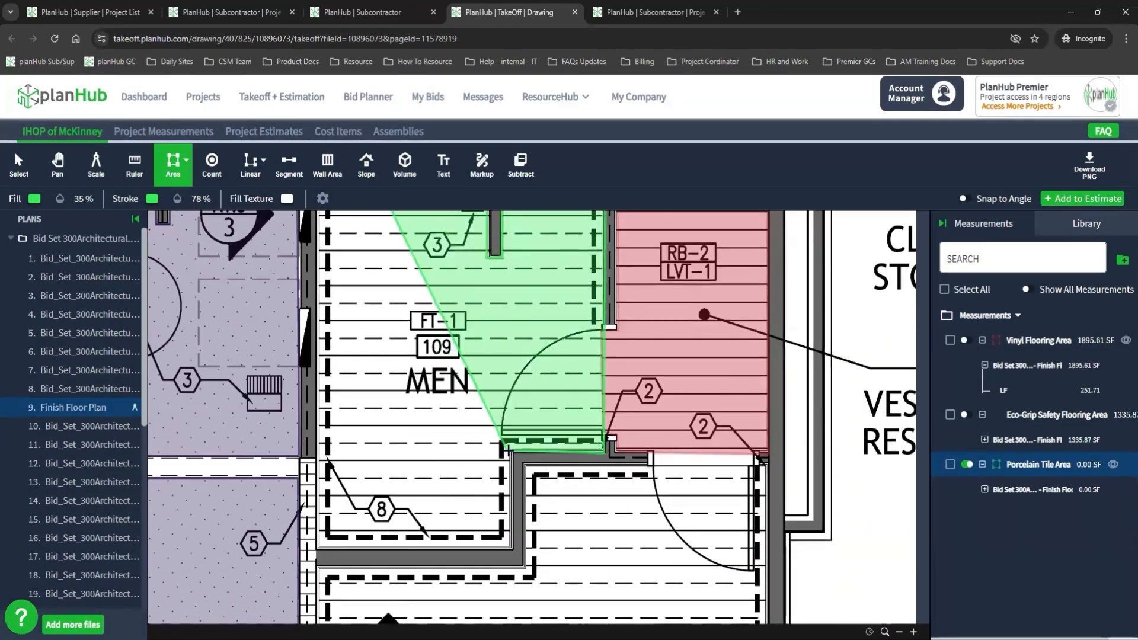
{"action": "left_click", "coordinate": [510, 450]}
{"action": "left_click", "coordinate": [511, 547]}
{"action": "double_click", "coordinate": [314, 546]}
Continue the Porcelain Tile Area with a new outline down the women's restroom entry wall and around the short partition
{"action": "left_click", "coordinate": [967, 464]}
{"action": "left_click", "coordinate": [754, 455]}
{"action": "left_click", "coordinate": [767, 465]}
{"action": "left_click_drag", "start_coordinate": [767, 610], "coordinate": [793, 319]}
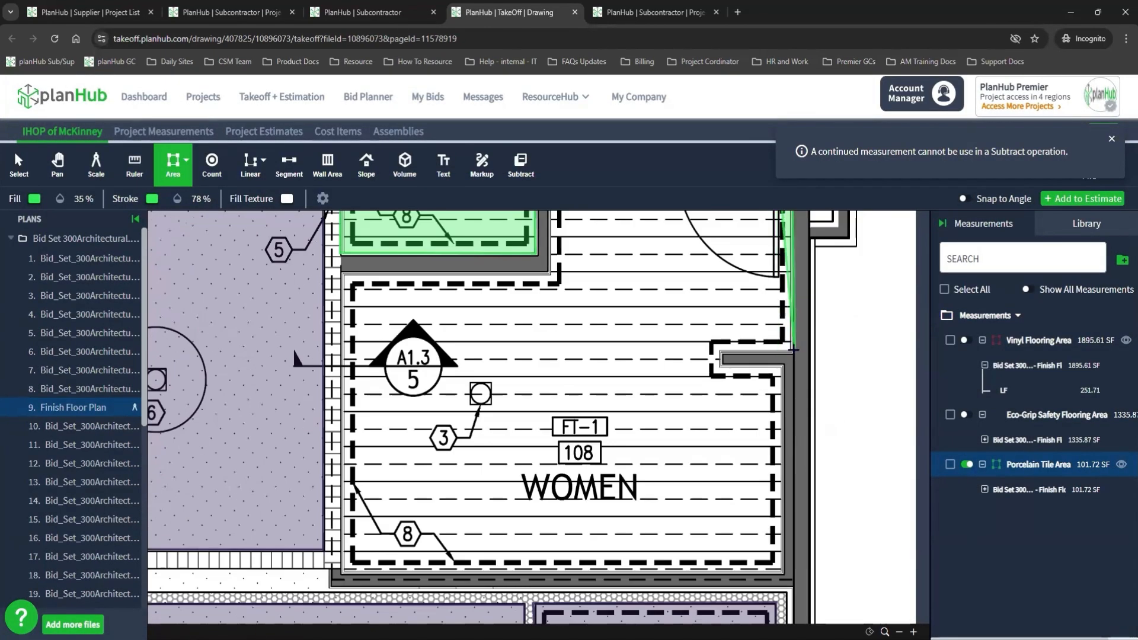
{"action": "left_click", "coordinate": [793, 351]}
{"action": "left_click", "coordinate": [719, 354]}
{"action": "left_click", "coordinate": [719, 367]}
Carry the outline around the women's restroom's remaining walls and close it at the top of the entry passage
{"action": "left_click", "coordinate": [783, 368]}
{"action": "left_click", "coordinate": [783, 573]}
{"action": "left_click", "coordinate": [342, 573]}
{"action": "left_click", "coordinate": [343, 274]}
{"action": "left_click", "coordinate": [549, 275]}
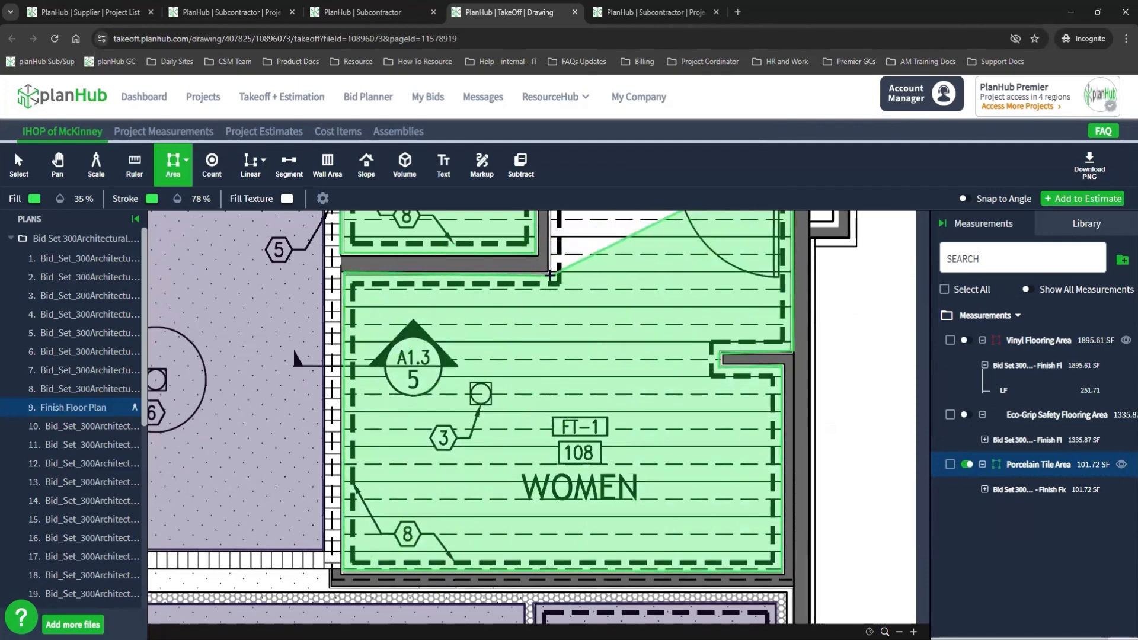
{"action": "left_click_drag", "start_coordinate": [549, 274], "coordinate": [591, 460]}
{"action": "left_click", "coordinate": [589, 357]}
{"action": "double_click", "coordinate": [741, 350]}
Start another porcelain tile outline along the lobby entry's upper wall and down its exterior wall
{"action": "scroll", "coordinate": [740, 350], "scroll_direction": "down", "scroll_amount": 4}
{"action": "left_click_drag", "start_coordinate": [740, 285], "coordinate": [355, 534]}
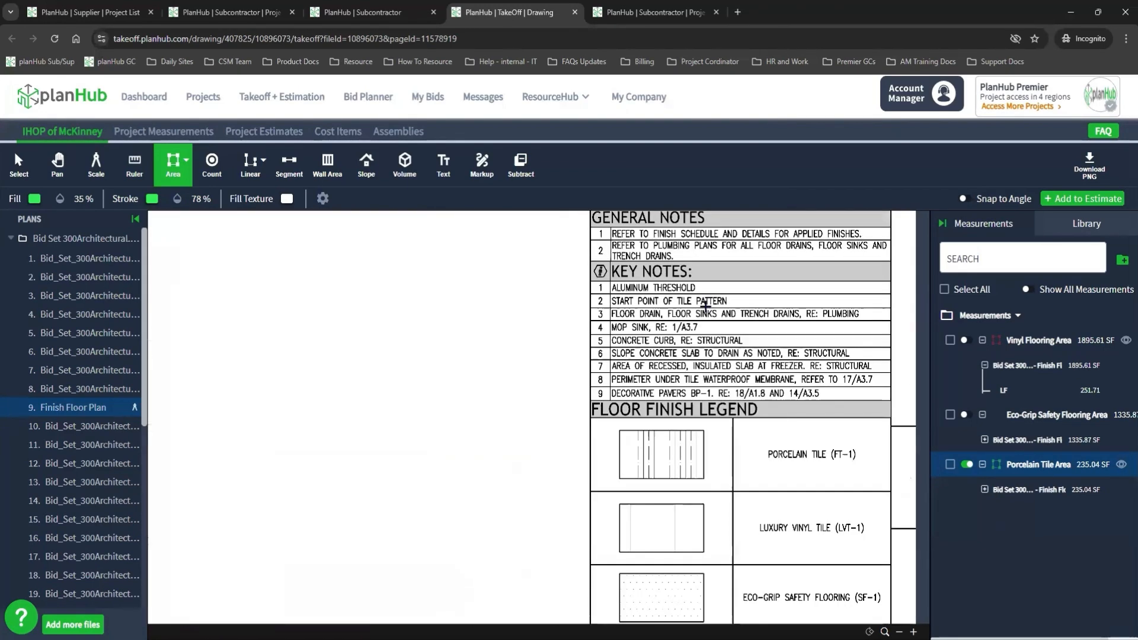
{"action": "scroll", "coordinate": [706, 302], "scroll_direction": "down", "scroll_amount": 4}
{"action": "scroll", "coordinate": [498, 468], "scroll_direction": "up", "scroll_amount": 5}
{"action": "left_click_drag", "start_coordinate": [503, 467], "coordinate": [668, 412]}
{"action": "left_click", "coordinate": [590, 278]}
{"action": "left_click", "coordinate": [748, 279]}
{"action": "left_click", "coordinate": [747, 568]}
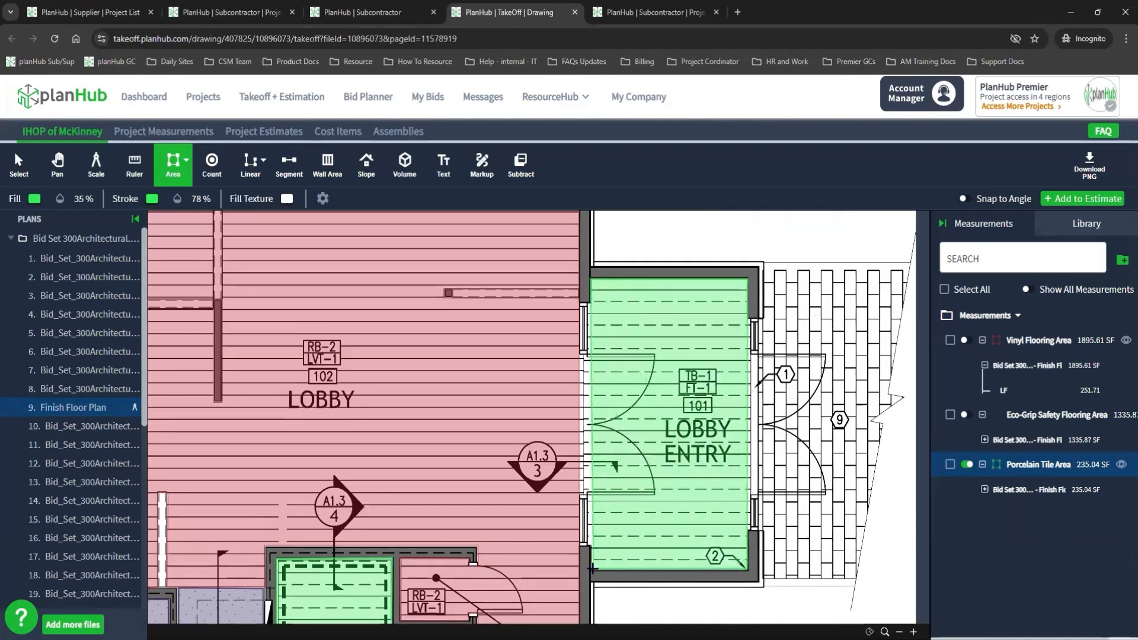
Follow the lobby entry's inner wall and doorway and close the outline at the upper door jamb
{"action": "left_click", "coordinate": [591, 545]}
{"action": "left_click", "coordinate": [587, 544]}
{"action": "left_click", "coordinate": [586, 496]}
{"action": "left_click", "coordinate": [577, 496]}
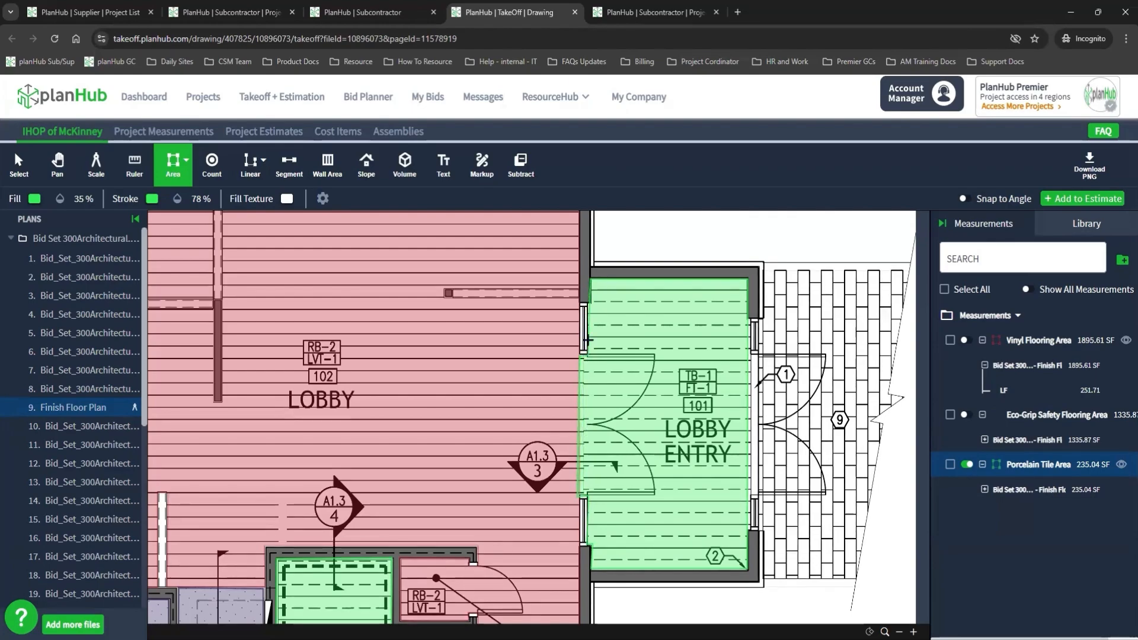
{"action": "double_click", "coordinate": [589, 304]}
Stop measuring porcelain tile and start a new area measurement named Exposed Concrete Area for the mechanical room
{"action": "scroll", "coordinate": [827, 410], "scroll_direction": "down", "scroll_amount": 4}
{"action": "left_click_drag", "start_coordinate": [826, 410], "coordinate": [385, 534]}
{"action": "scroll", "coordinate": [492, 467], "scroll_direction": "up", "scroll_amount": 5}
{"action": "scroll", "coordinate": [610, 336], "scroll_direction": "down", "scroll_amount": 5}
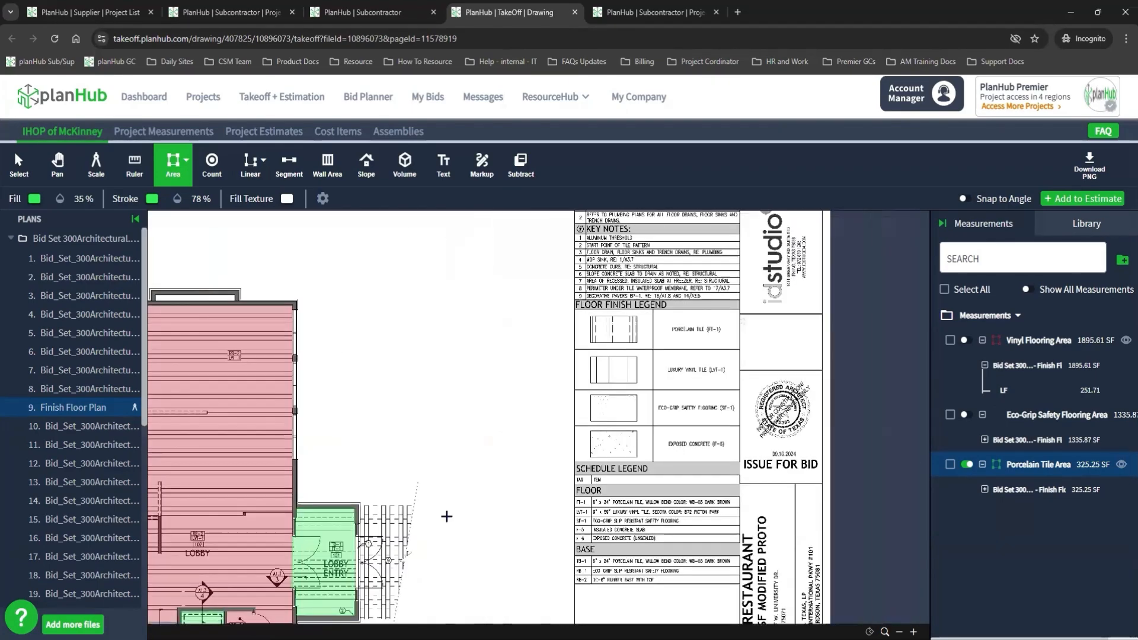
{"action": "left_click_drag", "start_coordinate": [447, 515], "coordinate": [800, 332]}
{"action": "scroll", "coordinate": [762, 349], "scroll_direction": "up", "scroll_amount": 4}
{"action": "scroll", "coordinate": [762, 349], "scroll_direction": "down", "scroll_amount": 5}
{"action": "left_click_drag", "start_coordinate": [415, 504], "coordinate": [770, 326]}
{"action": "scroll", "coordinate": [617, 561], "scroll_direction": "up", "scroll_amount": 5}
{"action": "left_click", "coordinate": [184, 162]}
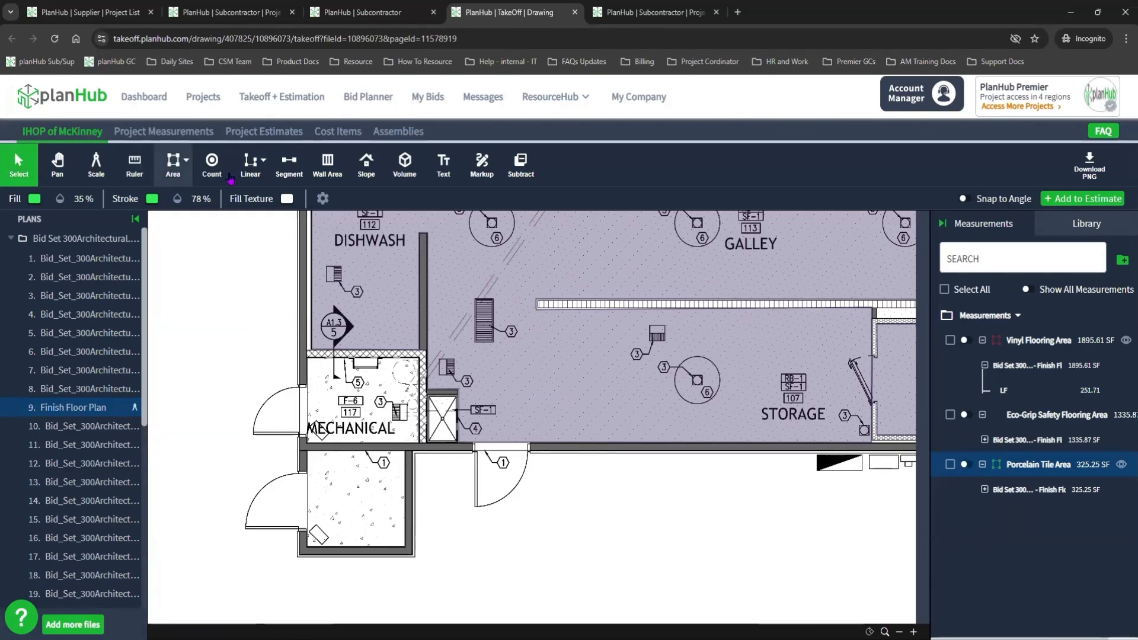
{"action": "left_click", "coordinate": [194, 211]}
{"action": "type", "text": "Exposed Concrete"}
Give the Exposed Concrete Area a unit cost of 0.70, choose an item type and set its stroke opacity to 73%
{"action": "left_click", "coordinate": [490, 421]}
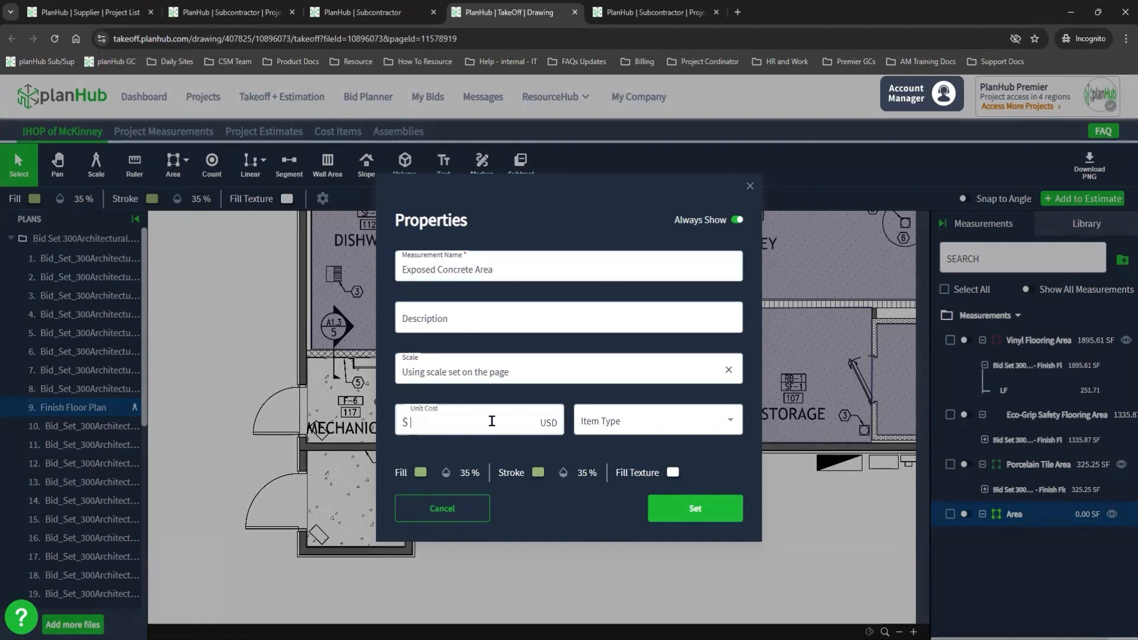
{"action": "type", "text": "0.70"}
{"action": "left_click", "coordinate": [646, 420]}
{"action": "left_click", "coordinate": [630, 480]}
{"action": "left_click", "coordinate": [563, 472]}
{"action": "left_click_drag", "start_coordinate": [564, 536], "coordinate": [563, 512]}
{"action": "left_click", "coordinate": [695, 508]}
Cover the mechanical room and the room below it with exposed concrete rectangles, and stop measuring
{"action": "scroll", "coordinate": [397, 343], "scroll_direction": "up", "scroll_amount": 5}
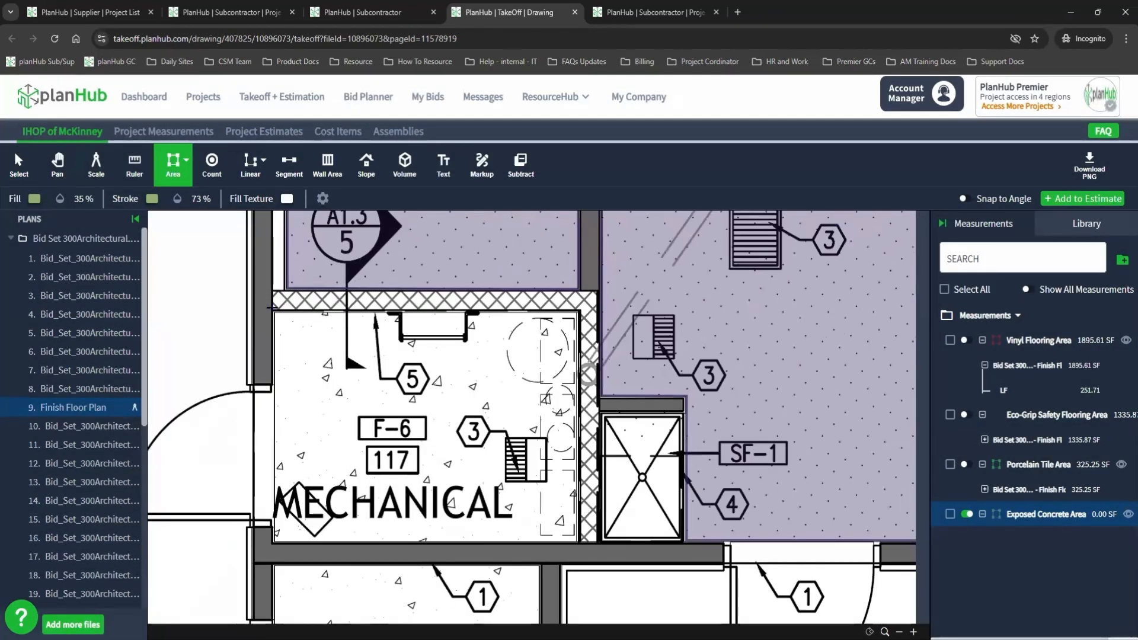
{"action": "left_click", "coordinate": [966, 514]}
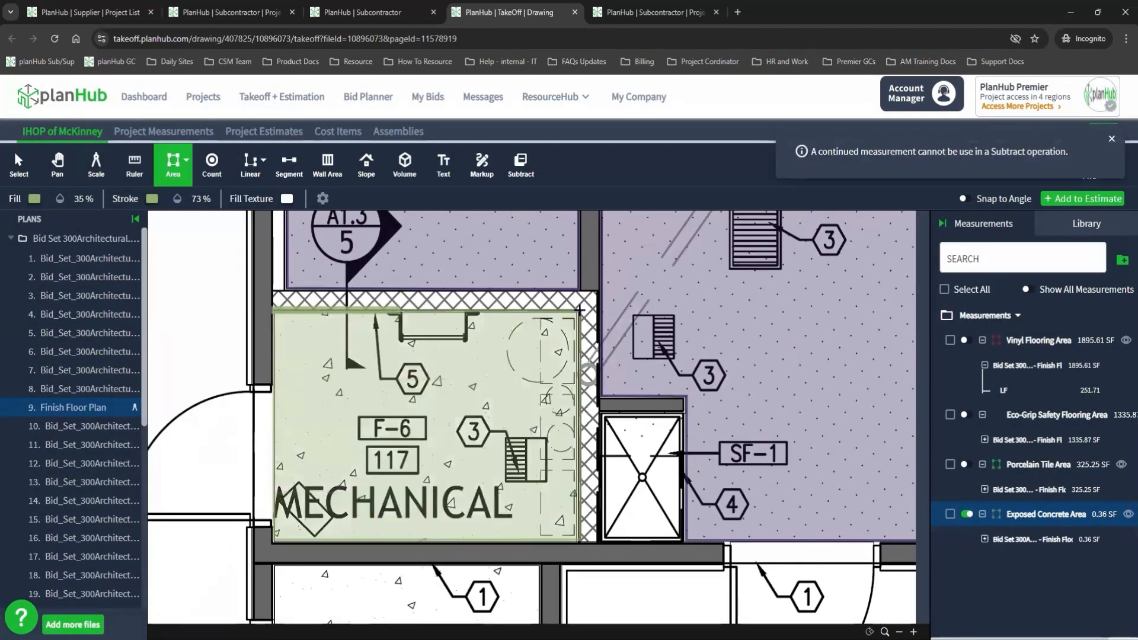
{"action": "left_click_drag", "start_coordinate": [714, 499], "coordinate": [834, 218]}
{"action": "mouse_move", "coordinate": [391, 277]}
{"action": "left_mouse_down"}
{"action": "mouse_move", "coordinate": [594, 556]}
{"action": "mouse_move", "coordinate": [664, 542]}
{"action": "left_mouse_up"}
{"action": "left_click_drag", "start_coordinate": [790, 384], "coordinate": [826, 513]}
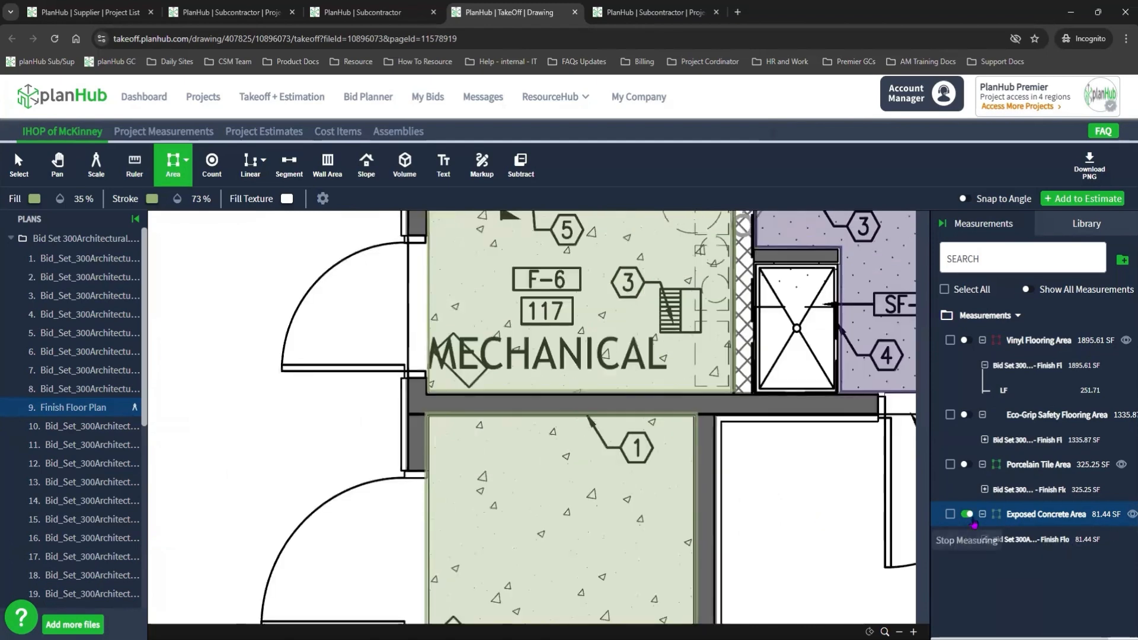
{"action": "left_click", "coordinate": [967, 515]}
Delete the thin stray area along the mechanical room's upper wall and realign the room's rectangle with its walls
{"action": "left_click_drag", "start_coordinate": [622, 296], "coordinate": [647, 333]}
{"action": "left_click_drag", "start_coordinate": [647, 334], "coordinate": [683, 471]}
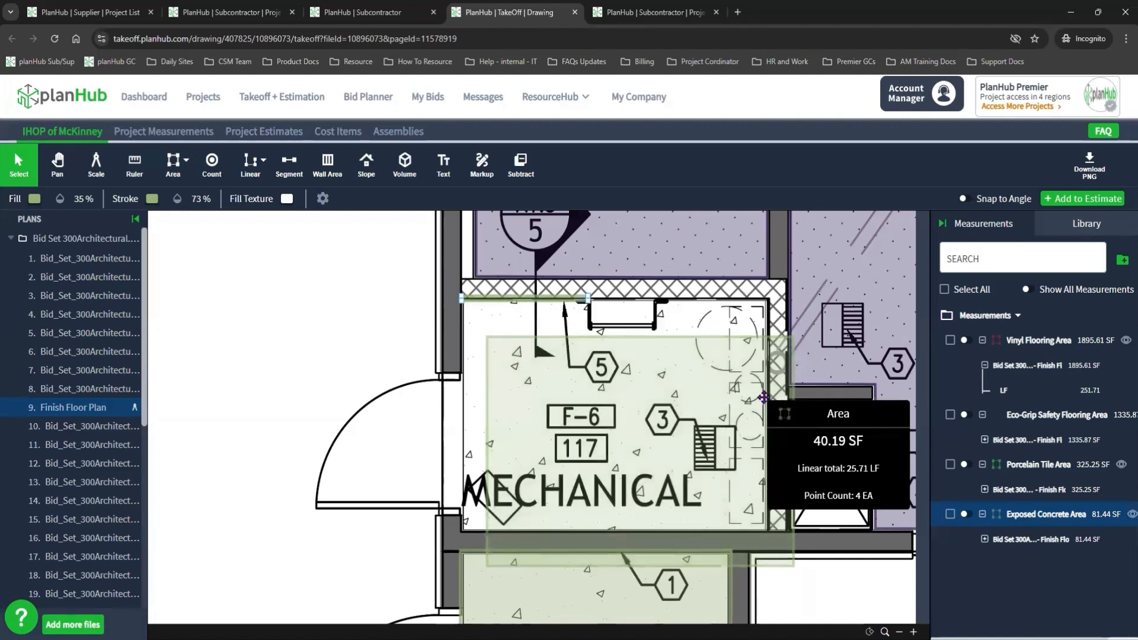
{"action": "key", "text": "Delete"}
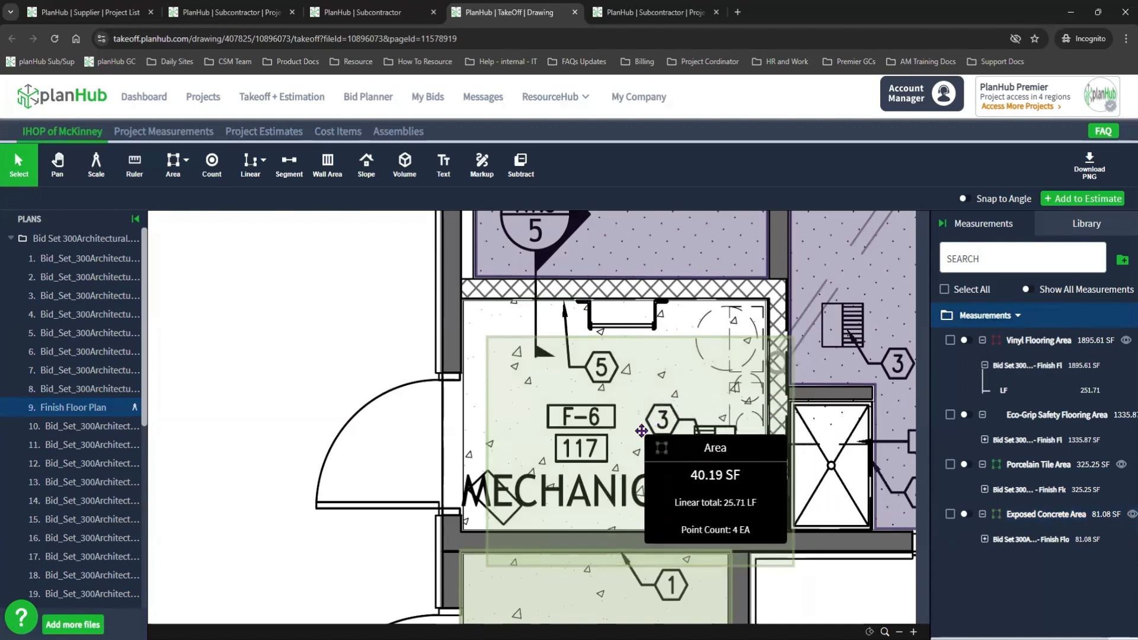
{"action": "left_click", "coordinate": [641, 431]}
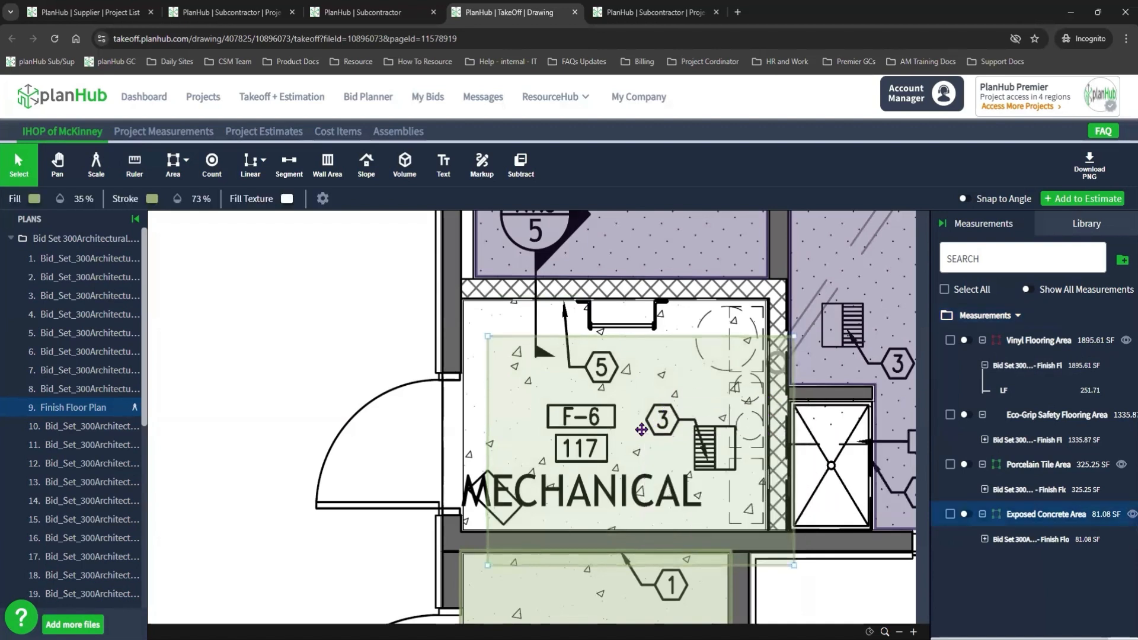
{"action": "mouse_move", "coordinate": [603, 379]}
{"action": "left_mouse_down"}
{"action": "mouse_move", "coordinate": [593, 368]}
{"action": "mouse_move", "coordinate": [615, 394]}
{"action": "left_mouse_up"}
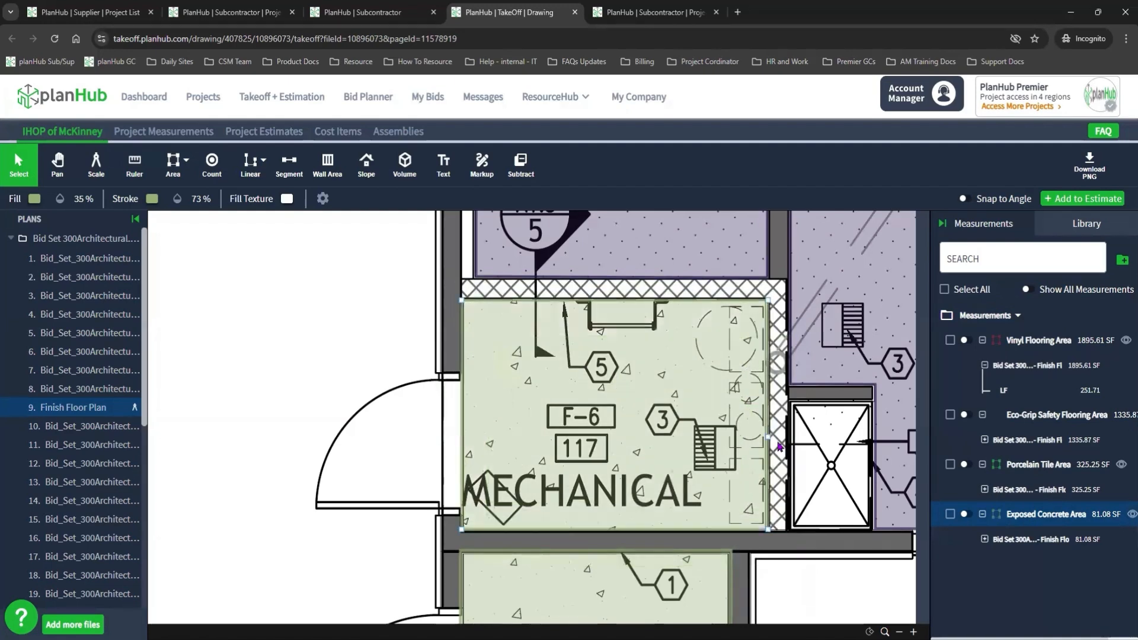
Reshape the mechanical room area's upper edge to exclude the rectangular fixture against the wall
{"action": "scroll", "coordinate": [780, 445], "scroll_direction": "up", "scroll_amount": 3}
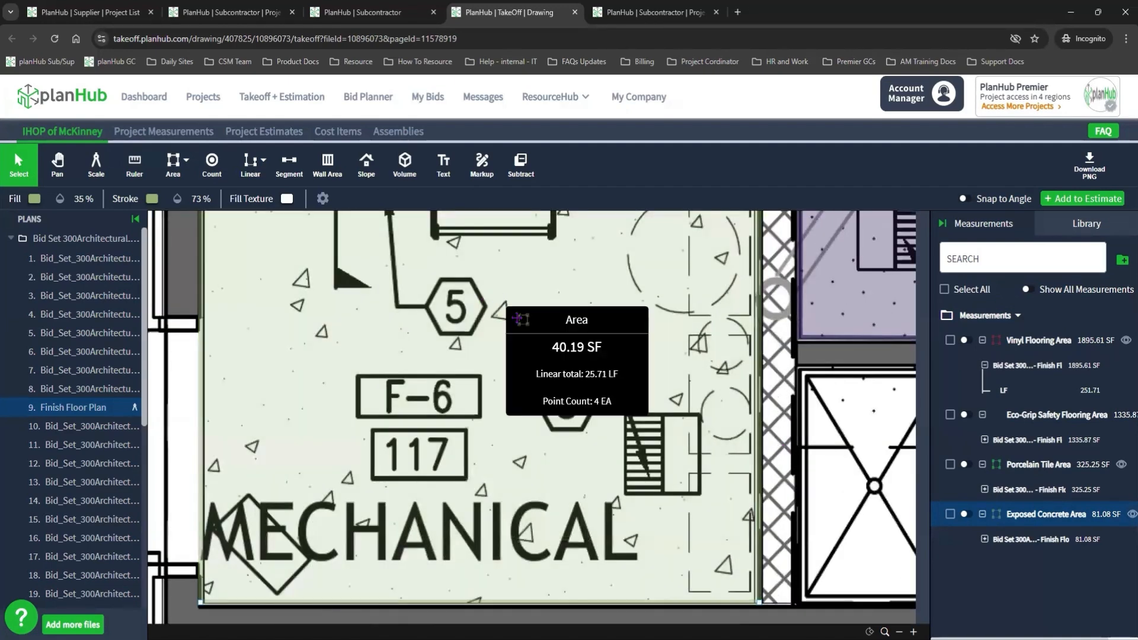
{"action": "left_click_drag", "start_coordinate": [498, 315], "coordinate": [606, 479]}
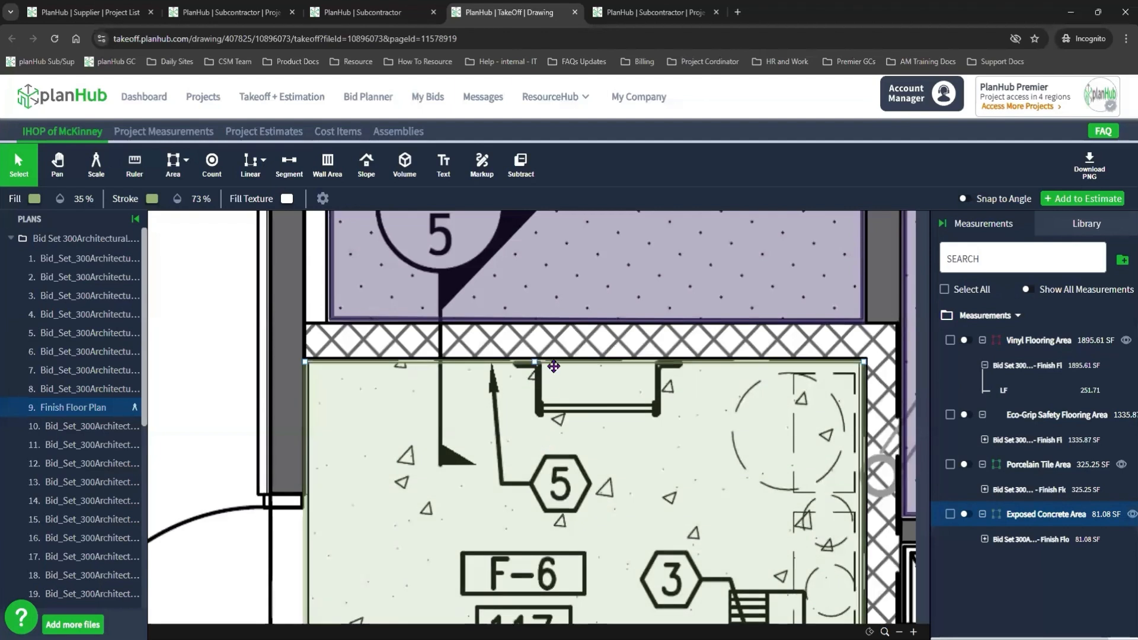
{"action": "left_click_drag", "start_coordinate": [564, 363], "coordinate": [541, 414]}
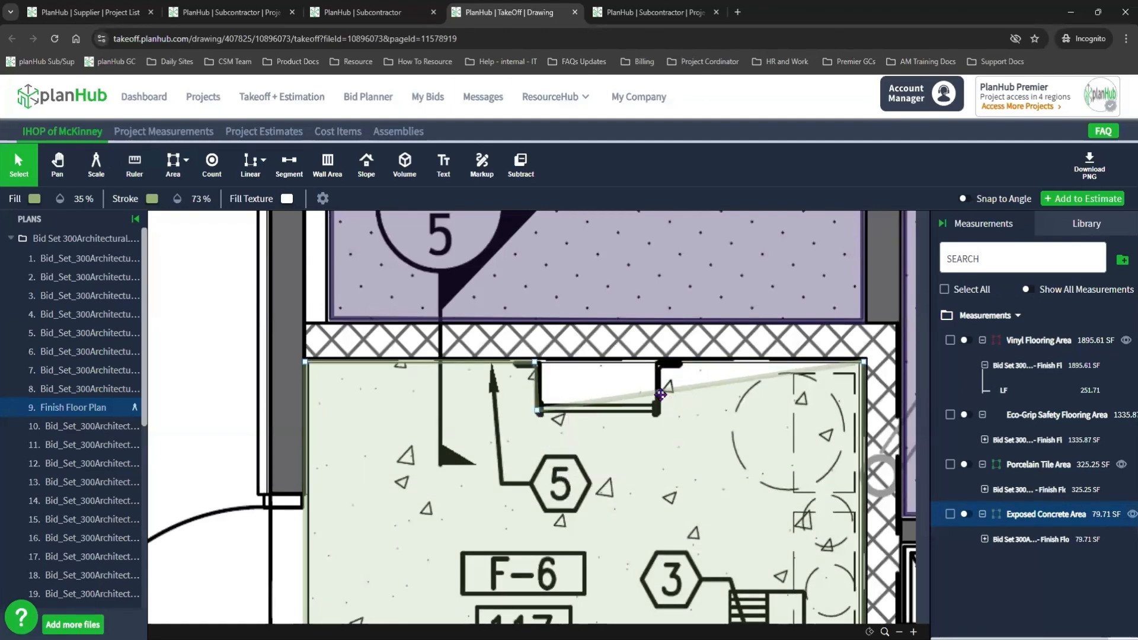
{"action": "left_click_drag", "start_coordinate": [652, 395], "coordinate": [660, 365]}
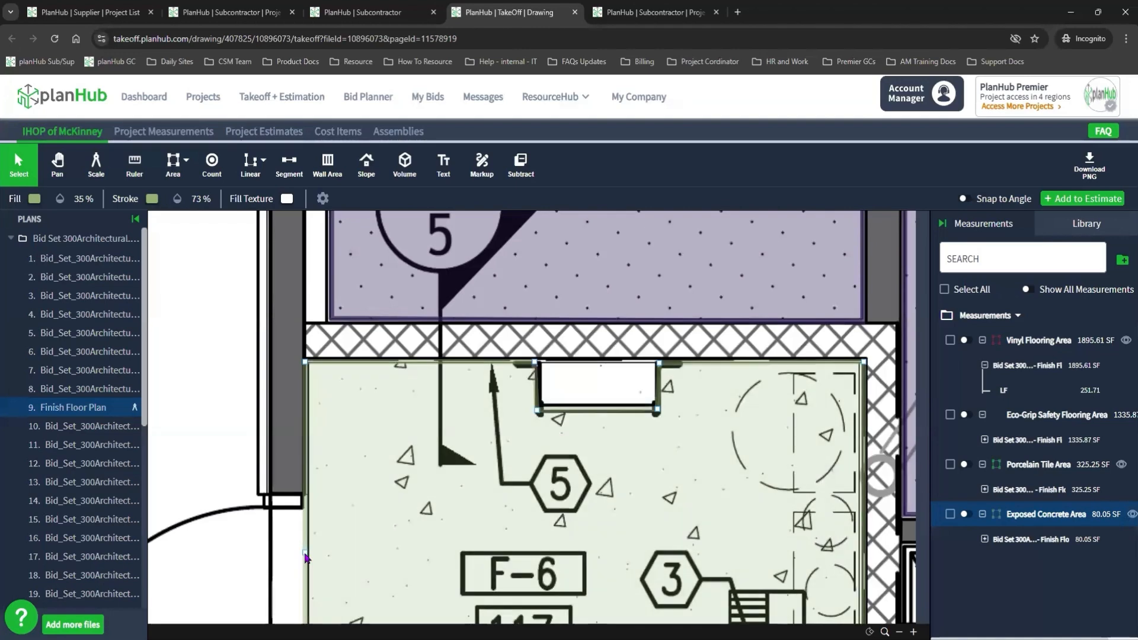
Pull a new point on the mechanical room area's edge out into the doorway, and remove that point
{"action": "left_click_drag", "start_coordinate": [311, 552], "coordinate": [265, 546]}
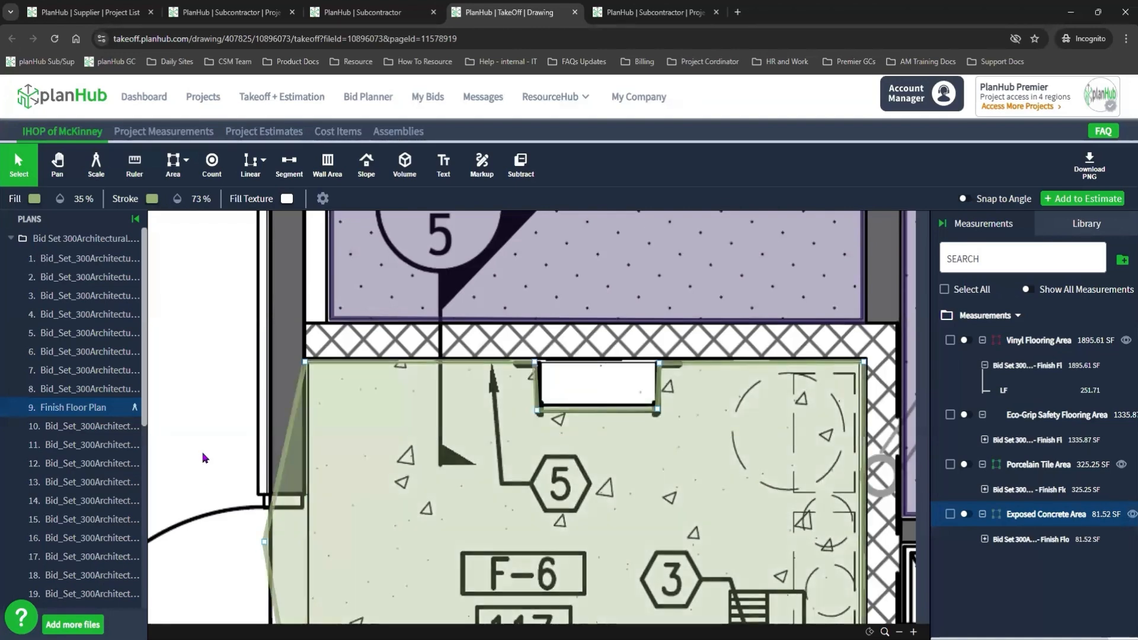
{"action": "scroll", "coordinate": [203, 454], "scroll_direction": "down", "scroll_amount": 2}
{"action": "left_click", "coordinate": [261, 453], "text": "shift"}
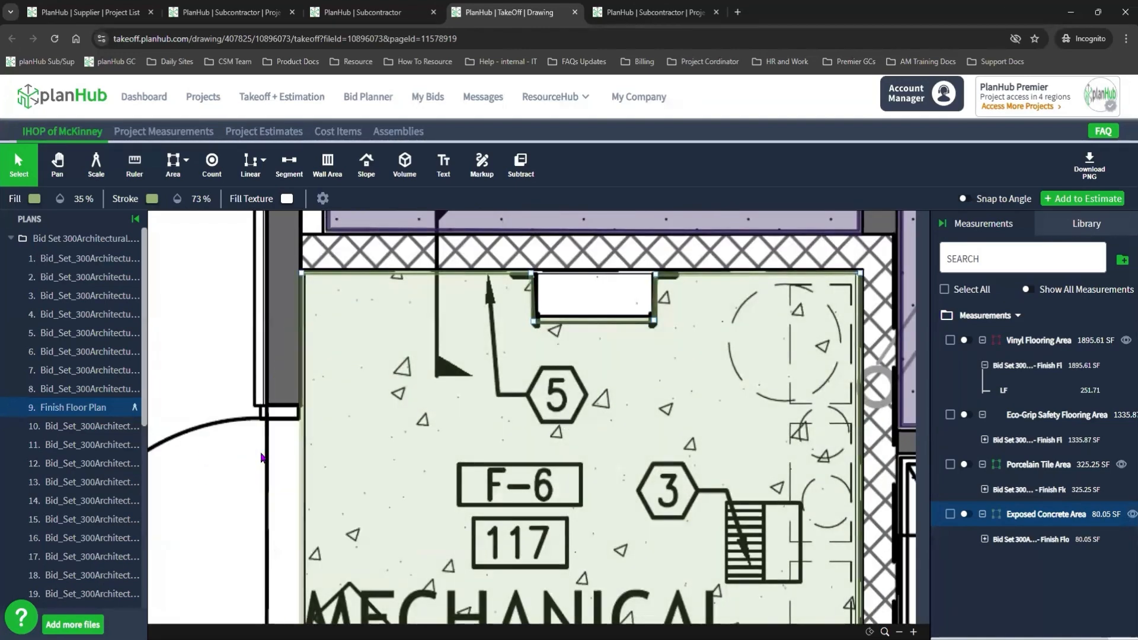
Create an area measurement named Subtract wall Area for the dining room partition, with stroke opacity at 56%
{"action": "scroll", "coordinate": [545, 337], "scroll_direction": "up", "scroll_amount": 5}
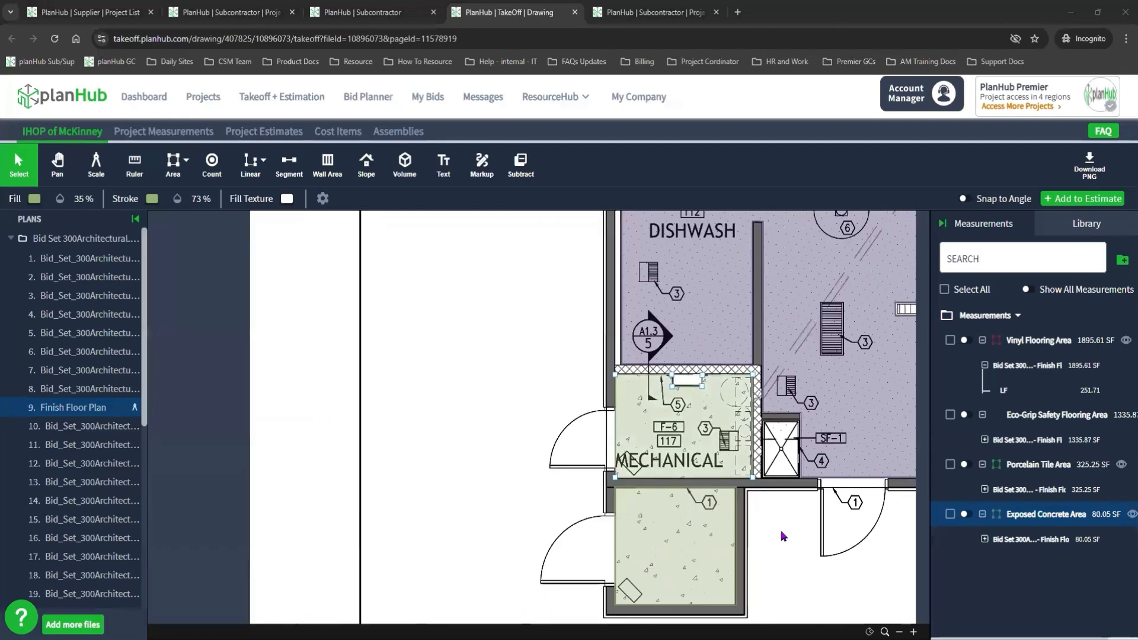
{"action": "scroll", "coordinate": [545, 337], "scroll_direction": "up", "scroll_amount": 3}
{"action": "scroll", "coordinate": [299, 249], "scroll_direction": "down", "scroll_amount": 5}
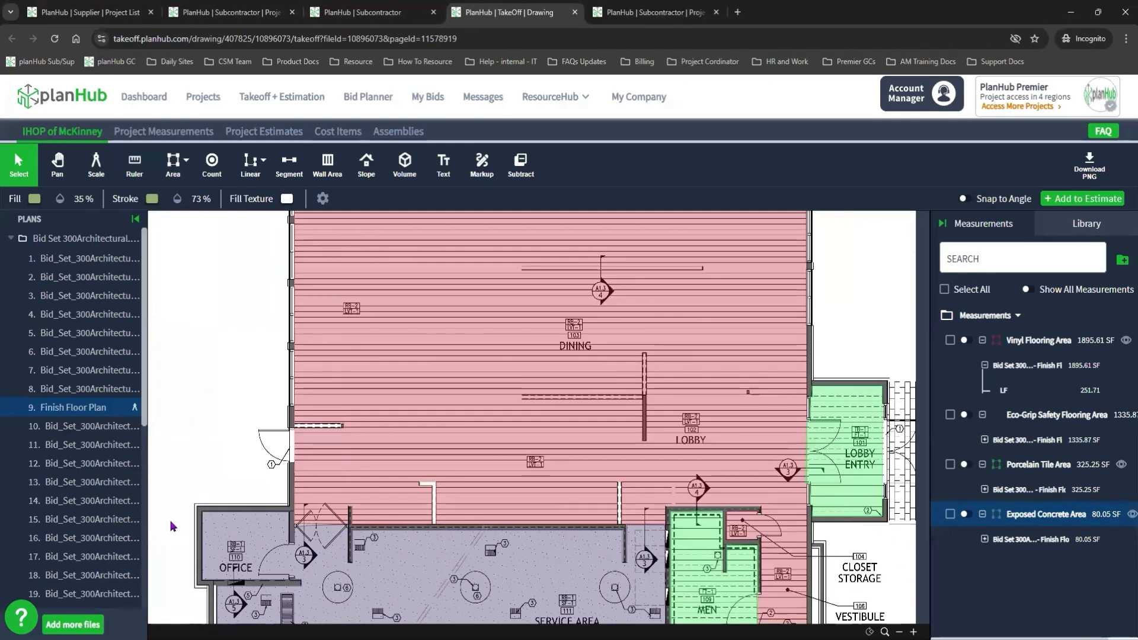
{"action": "scroll", "coordinate": [636, 481], "scroll_direction": "down", "scroll_amount": 3}
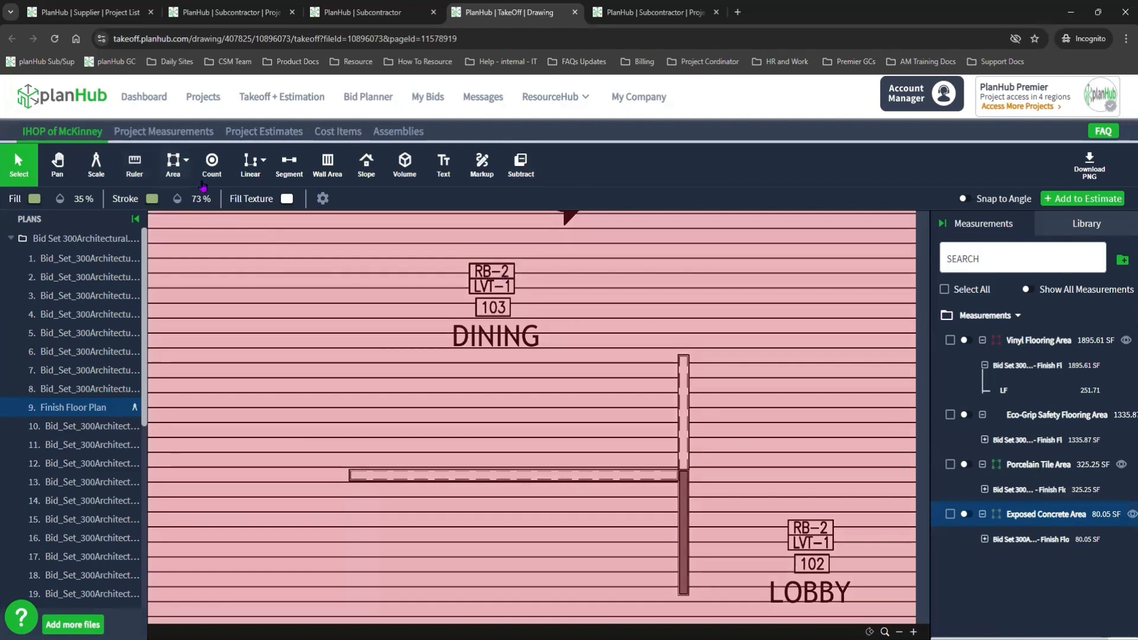
{"action": "left_click", "coordinate": [187, 168]}
{"action": "left_click", "coordinate": [191, 244]}
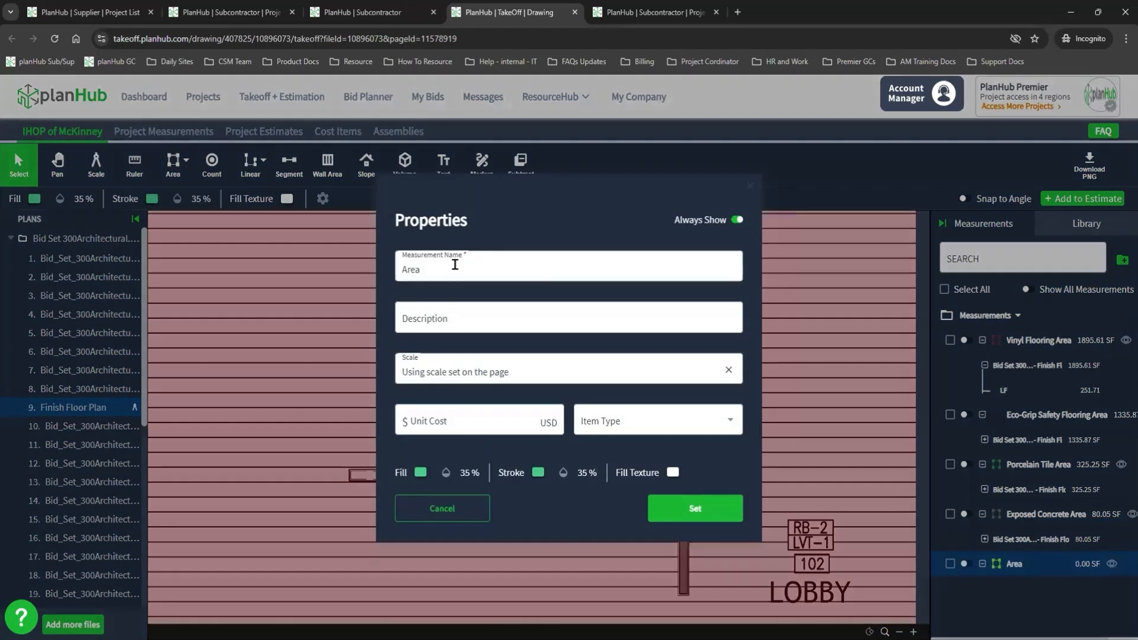
{"action": "left_click", "coordinate": [562, 472]}
{"action": "left_click", "coordinate": [566, 524]}
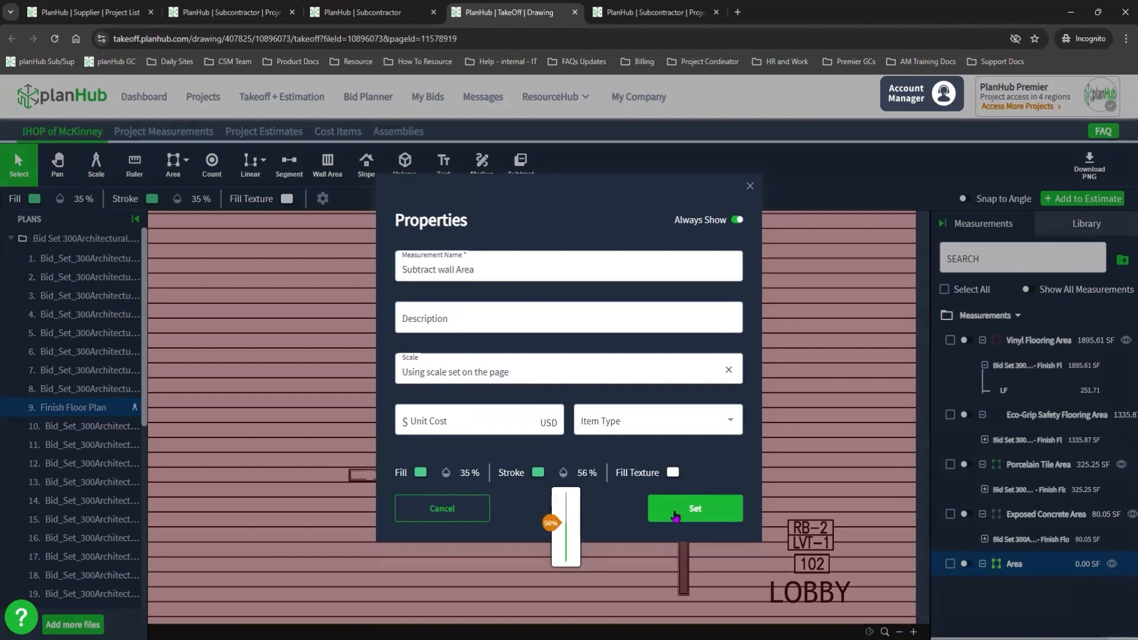
{"action": "left_click", "coordinate": [675, 514]}
{"action": "left_click", "coordinate": [735, 514]}
Start the outline at the horizontal dining partition's free end, follow its lower edge and go down the vertical partition
{"action": "scroll", "coordinate": [350, 469], "scroll_direction": "up", "scroll_amount": 5}
{"action": "left_click", "coordinate": [338, 467]}
{"action": "left_click", "coordinate": [338, 541]}
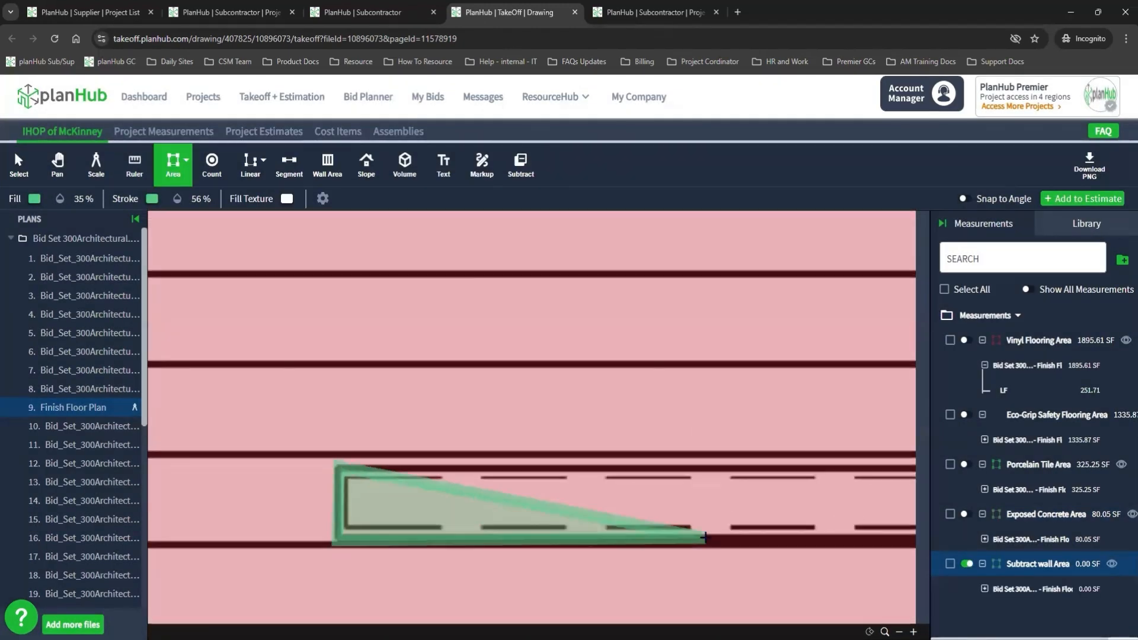
{"action": "scroll", "coordinate": [705, 539], "scroll_direction": "down", "scroll_amount": 5}
{"action": "scroll", "coordinate": [709, 508], "scroll_direction": "up", "scroll_amount": 3}
{"action": "left_click", "coordinate": [713, 508]}
{"action": "scroll", "coordinate": [741, 551], "scroll_direction": "down", "scroll_amount": 3}
{"action": "scroll", "coordinate": [730, 517], "scroll_direction": "up", "scroll_amount": 5}
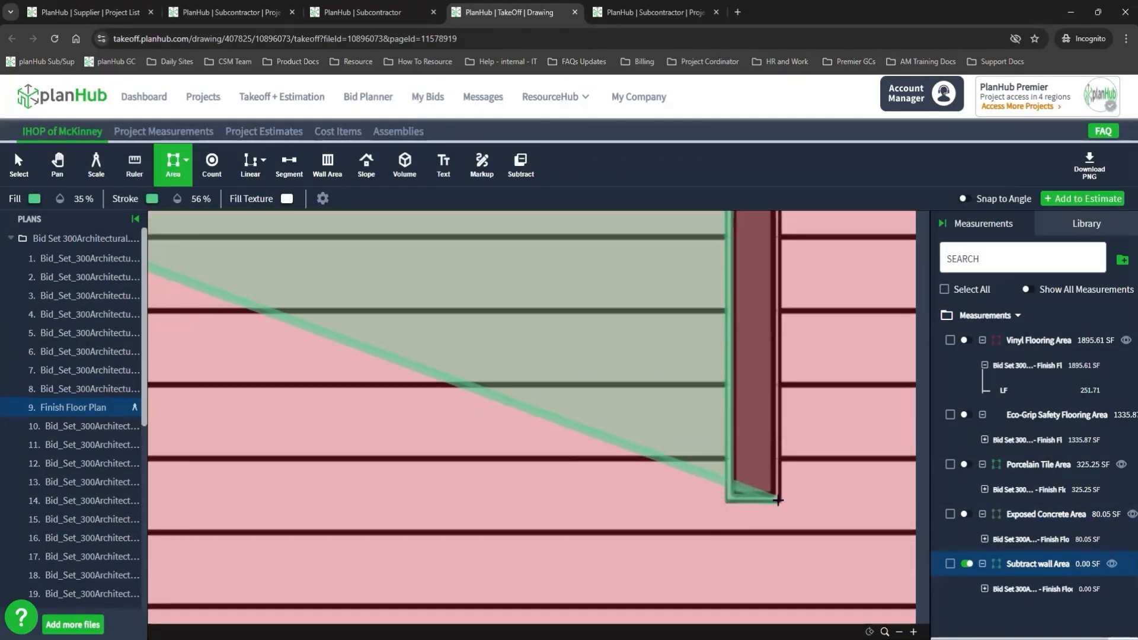
Take the outline up the vertical partition's far side, around its top, and close it at the horizontal partition
{"action": "left_click", "coordinate": [826, 224]}
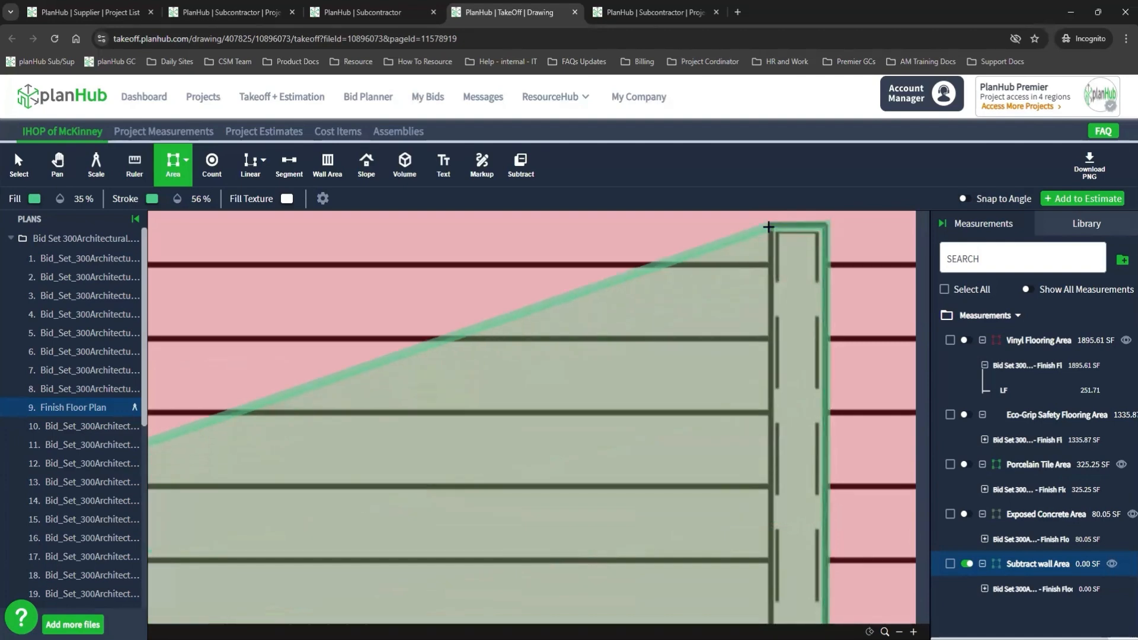
{"action": "left_click", "coordinate": [770, 225]}
{"action": "scroll", "coordinate": [770, 227], "scroll_direction": "down", "scroll_amount": 3}
{"action": "scroll", "coordinate": [781, 507], "scroll_direction": "up", "scroll_amount": 3}
{"action": "double_click", "coordinate": [781, 507]}
{"action": "scroll", "coordinate": [782, 507], "scroll_direction": "down", "scroll_amount": 5}
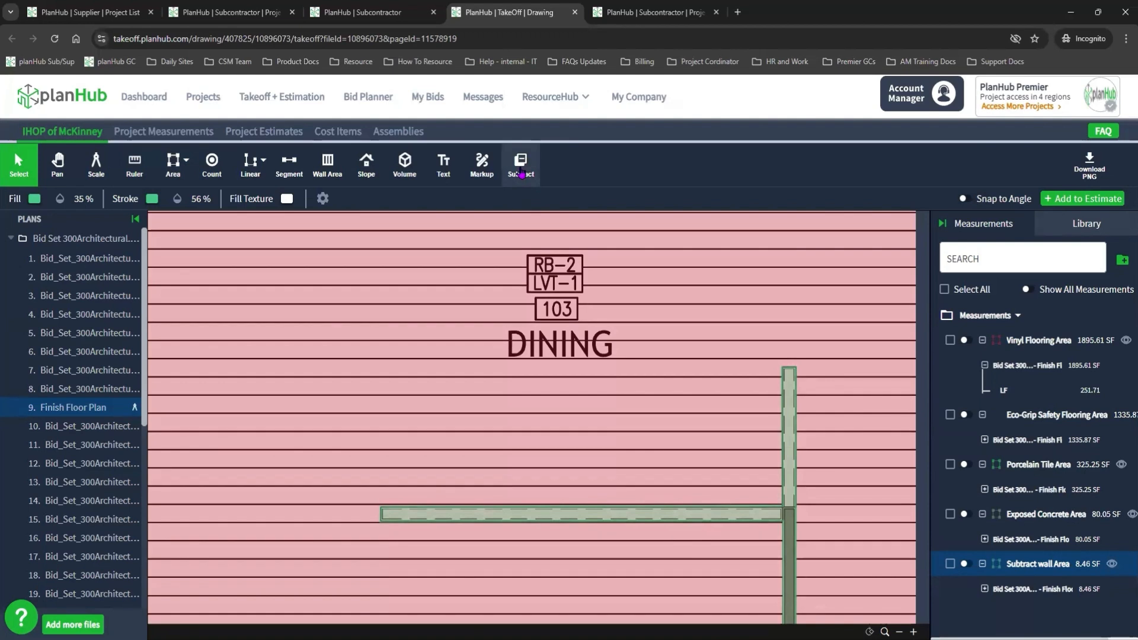
Subtract the Subtract wall Area from the Vinyl Flooring Area
{"action": "left_click", "coordinate": [521, 171]}
{"action": "left_click", "coordinate": [1046, 418]}
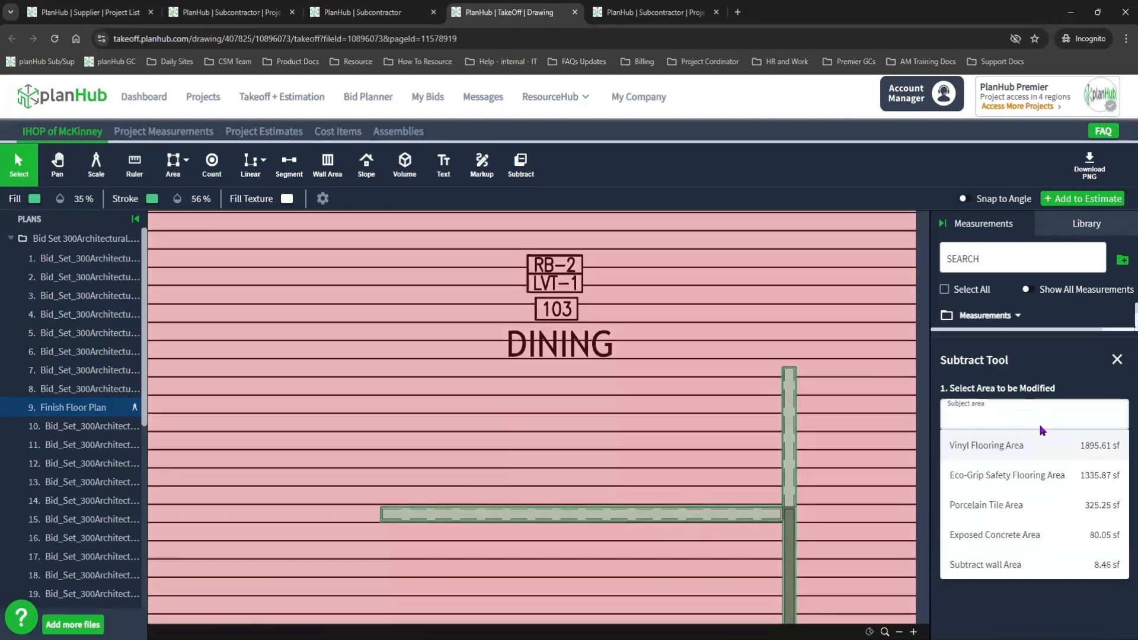
{"action": "left_click", "coordinate": [967, 445]}
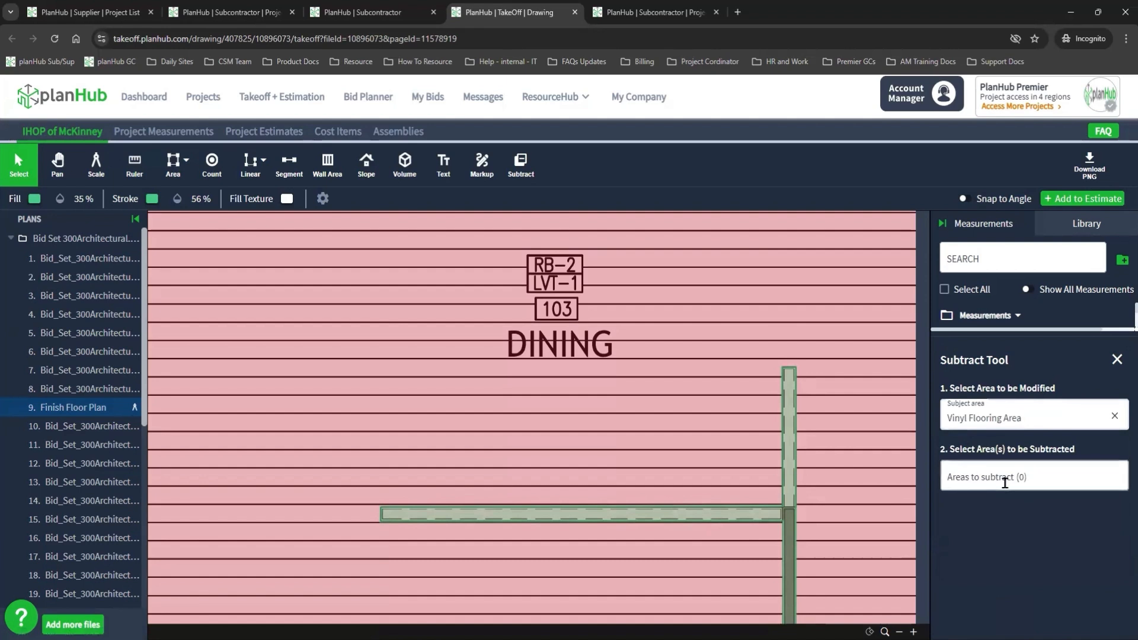
{"action": "left_click", "coordinate": [1005, 482]}
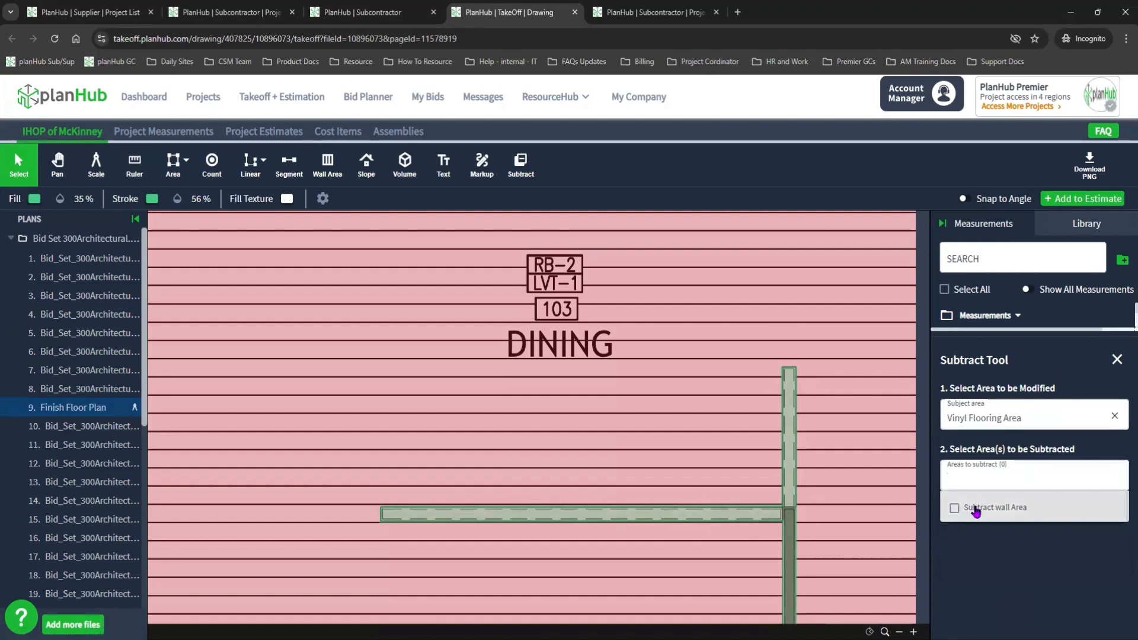
{"action": "left_click", "coordinate": [1015, 508]}
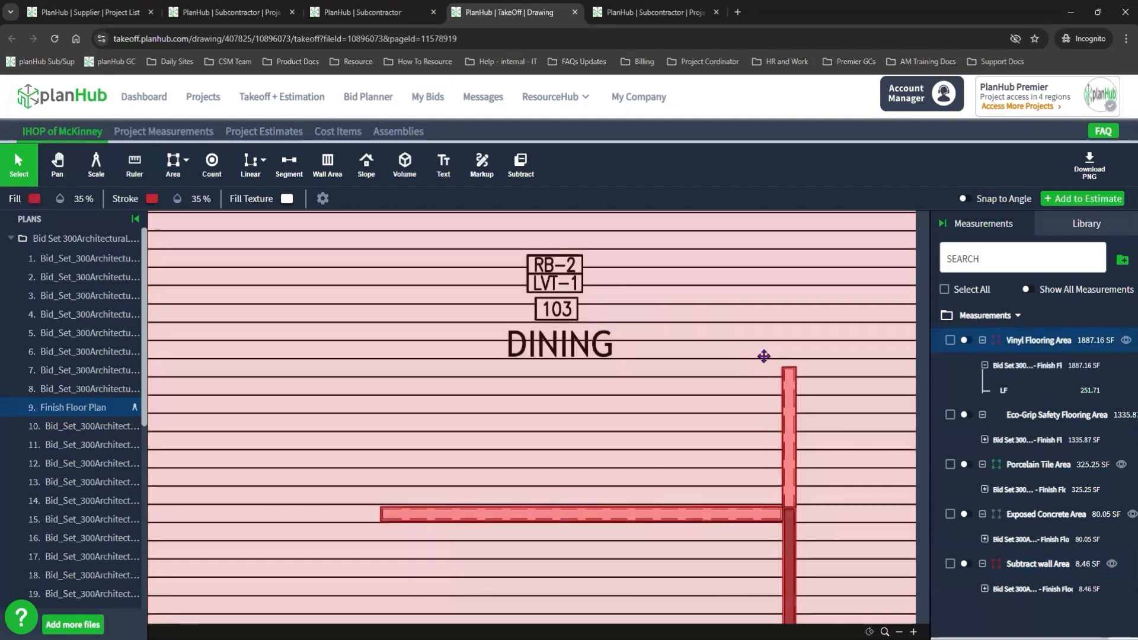
{"action": "scroll", "coordinate": [762, 355], "scroll_direction": "down", "scroll_amount": 5}
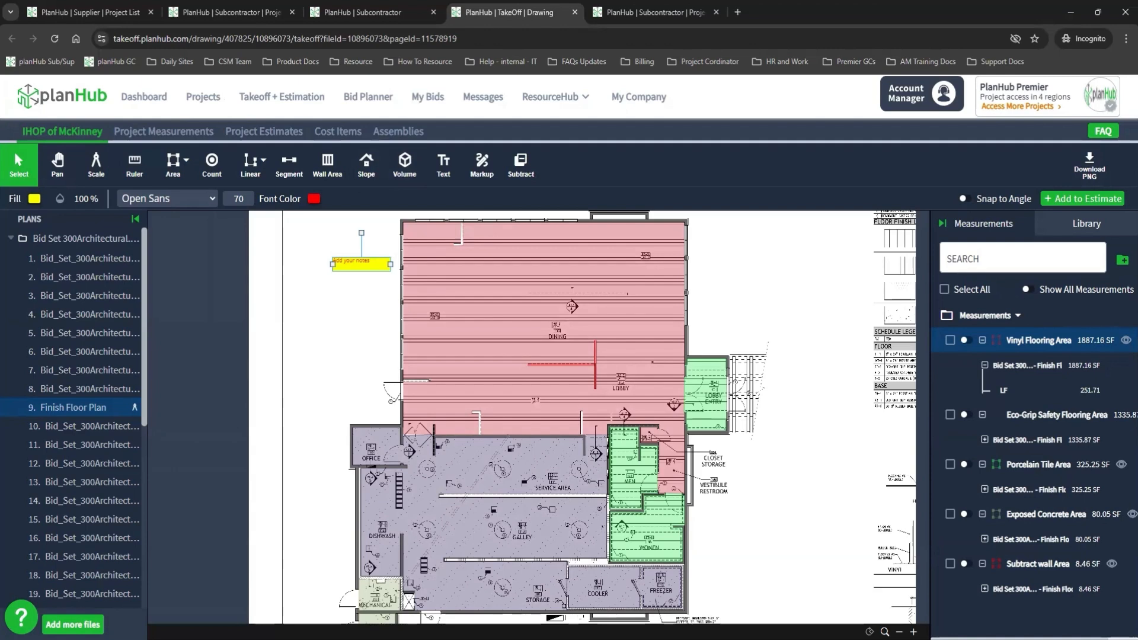
Export the project measurements table as the CSV file summary (1) to the Downloads folder
{"action": "left_click", "coordinate": [180, 137]}
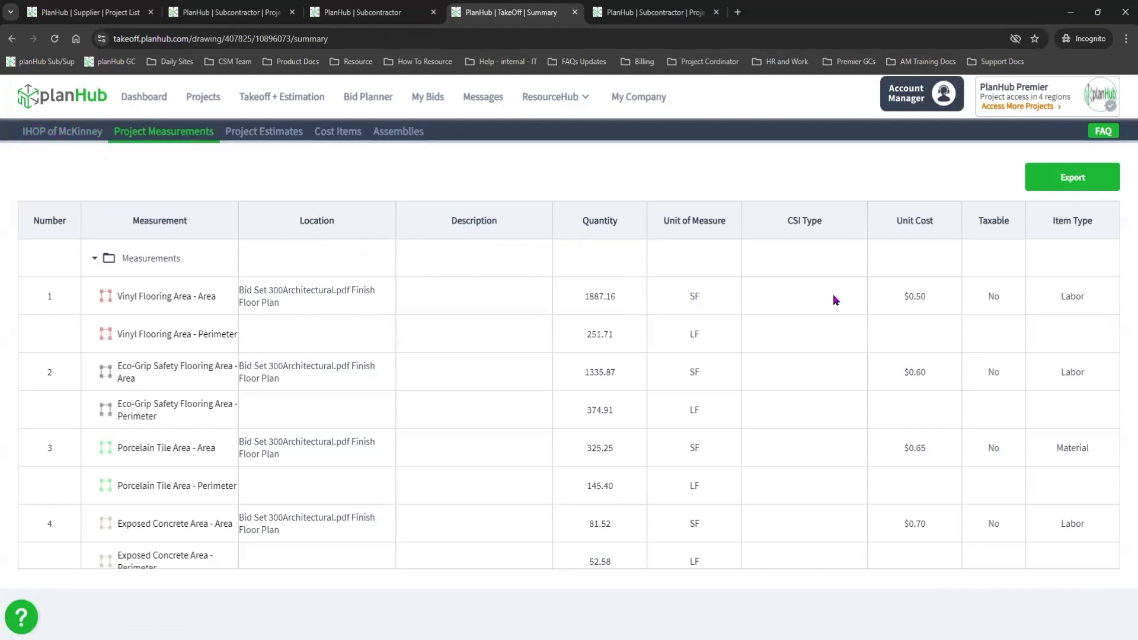
{"action": "left_click", "coordinate": [1069, 184]}
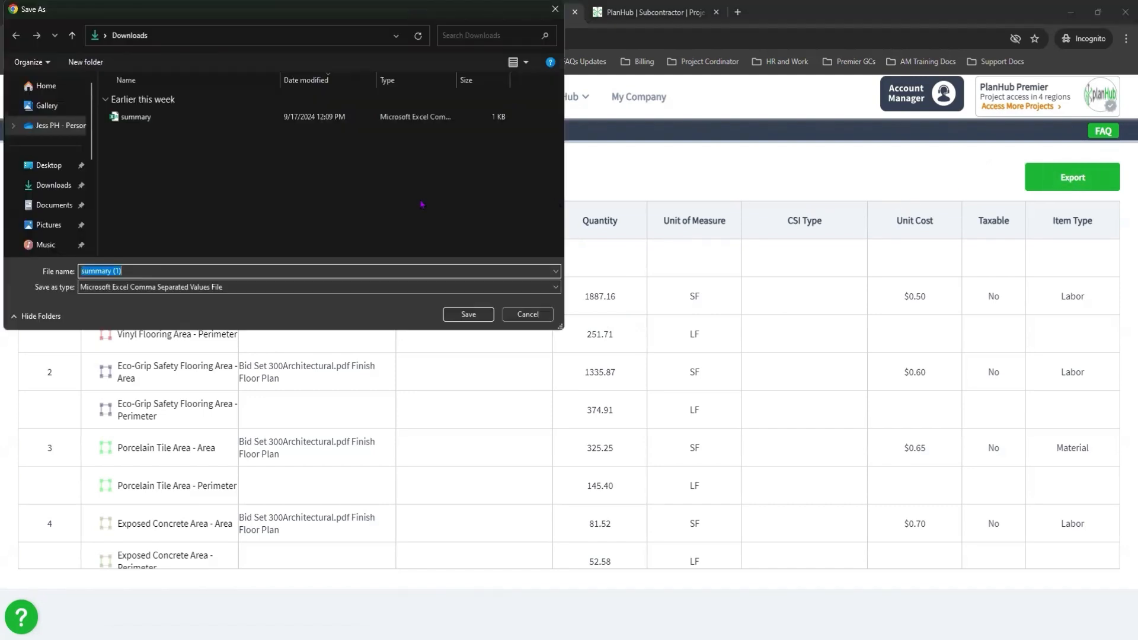
{"action": "left_click", "coordinate": [467, 314]}
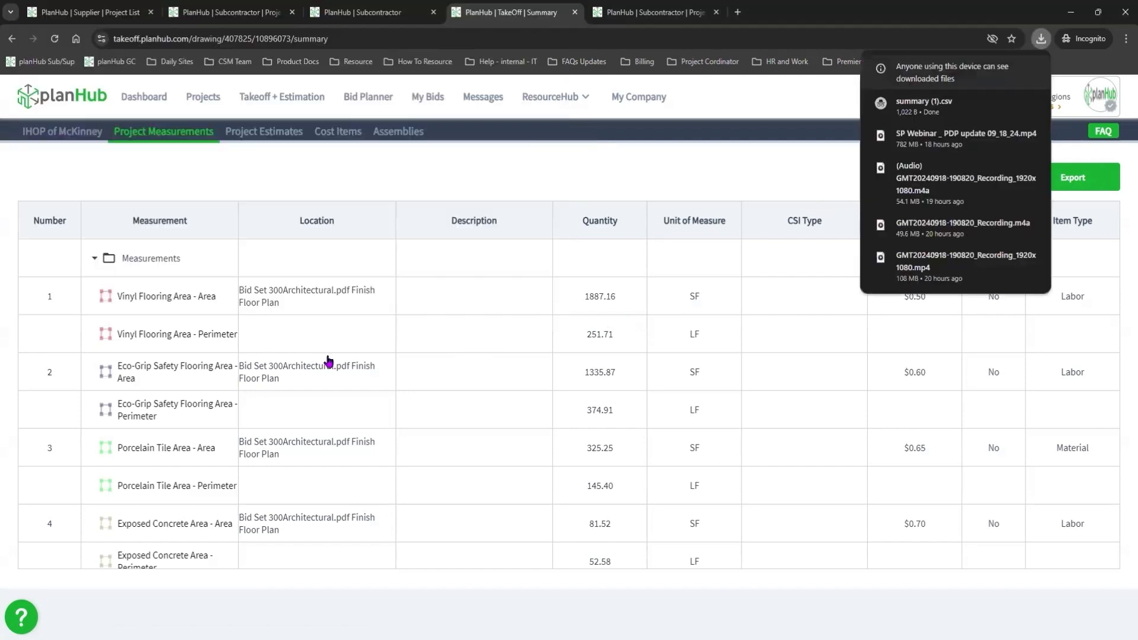
{"action": "left_click", "coordinate": [330, 368]}
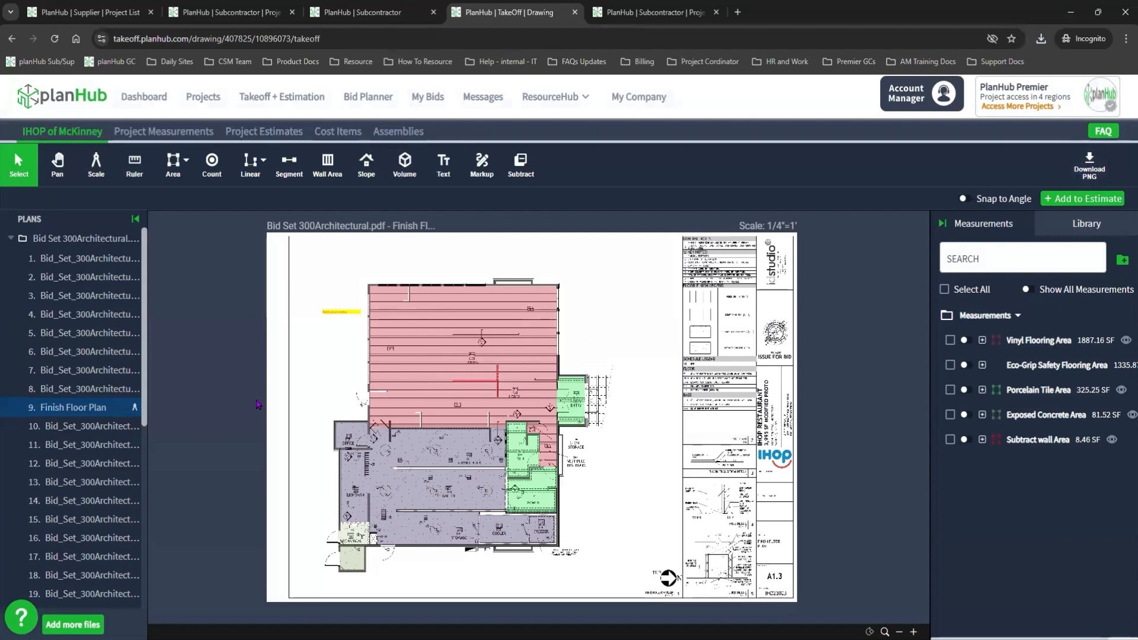
Add the Vinyl Flooring Area measurement on the Finish Floor Plan to Project Estimate 1
{"action": "right_click", "coordinate": [48, 413]}
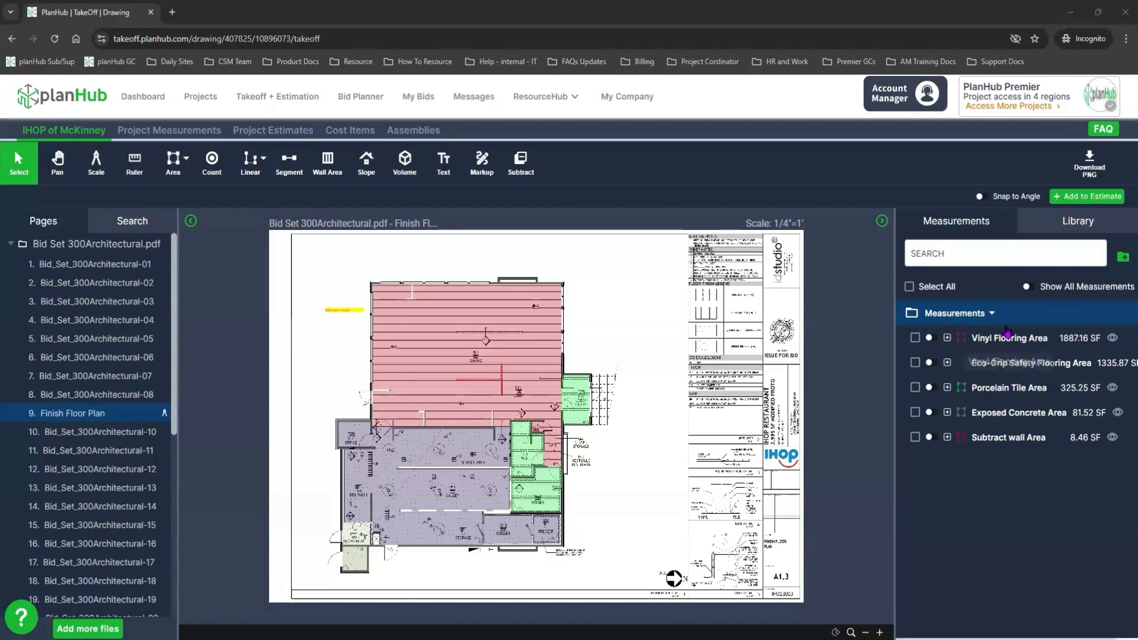
{"action": "right_click", "coordinate": [1007, 340]}
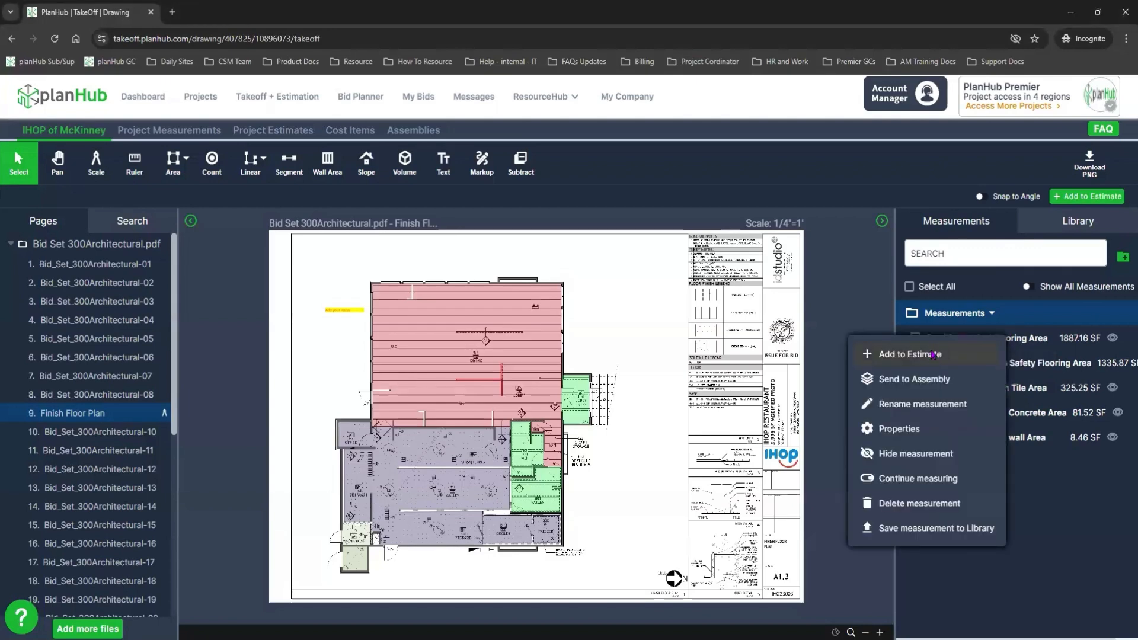
{"action": "left_click", "coordinate": [932, 354]}
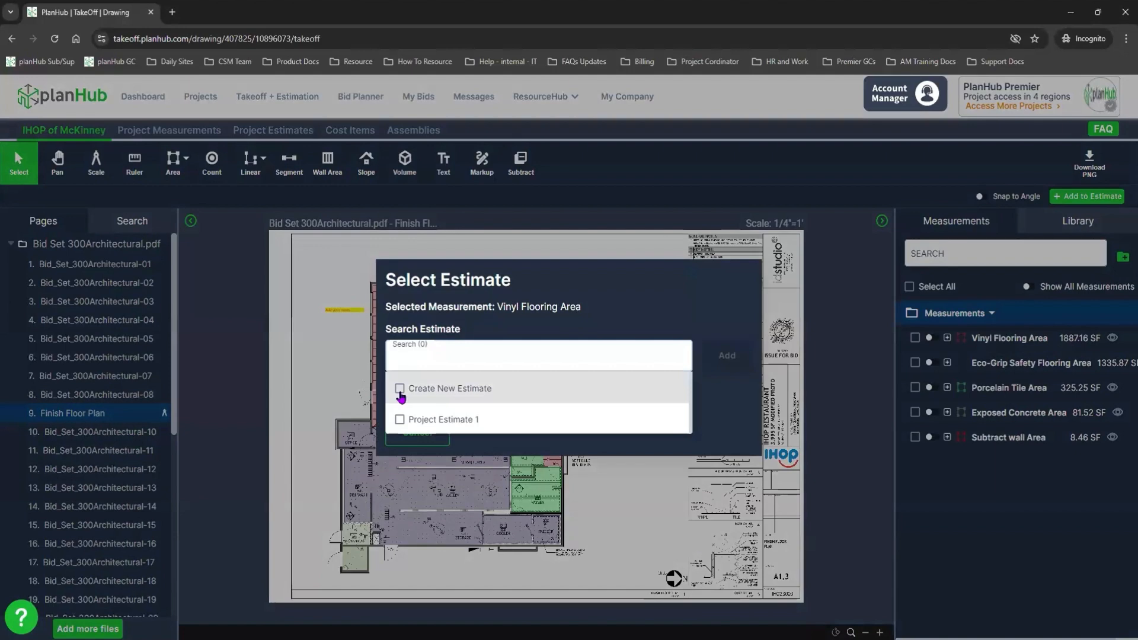
{"action": "left_click", "coordinate": [540, 419]}
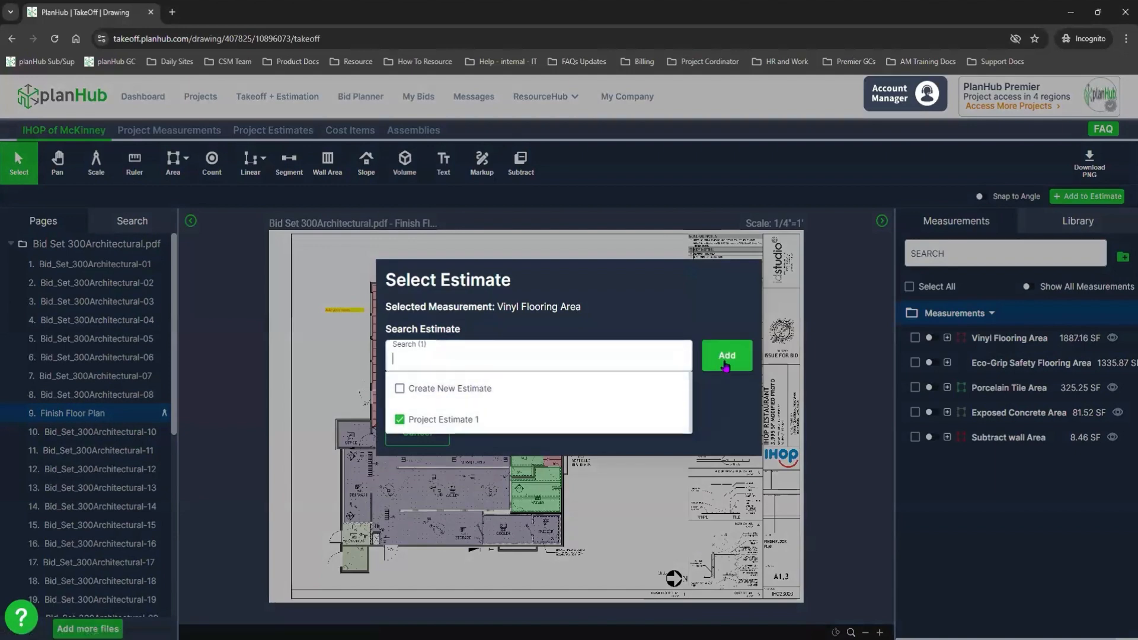
{"action": "left_click", "coordinate": [725, 362]}
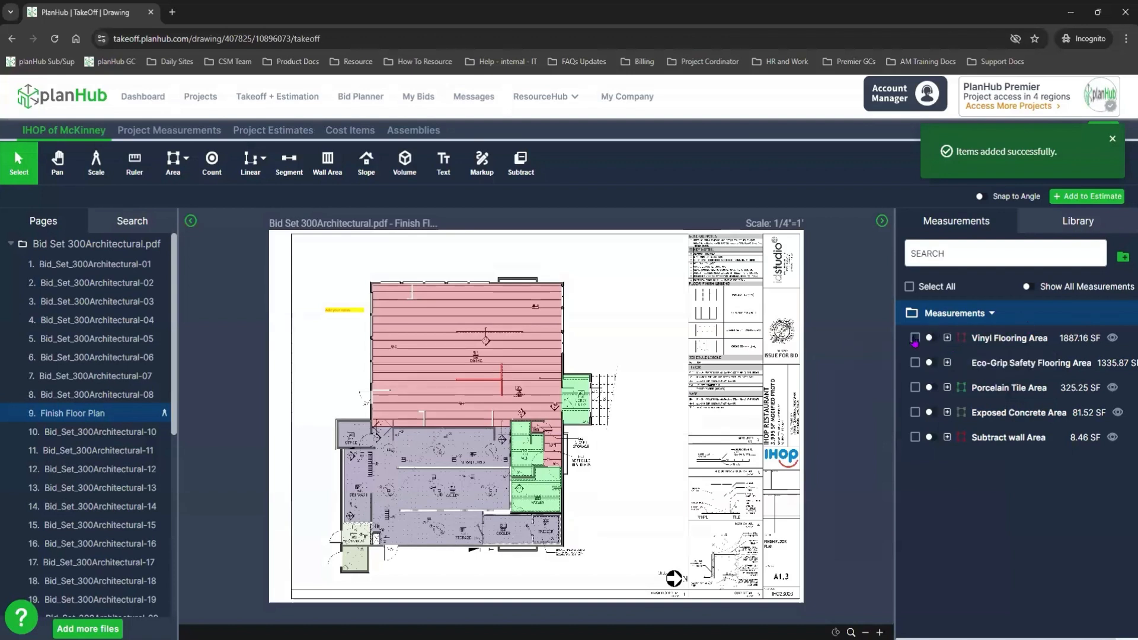
Add the Eco-Grip Safety Flooring, Porcelain Tile, Exposed Concrete and Subtract wall area measurements together to Project Estimate 1
{"action": "left_click", "coordinate": [915, 362]}
{"action": "left_click", "coordinate": [915, 388]}
{"action": "left_click", "coordinate": [915, 412]}
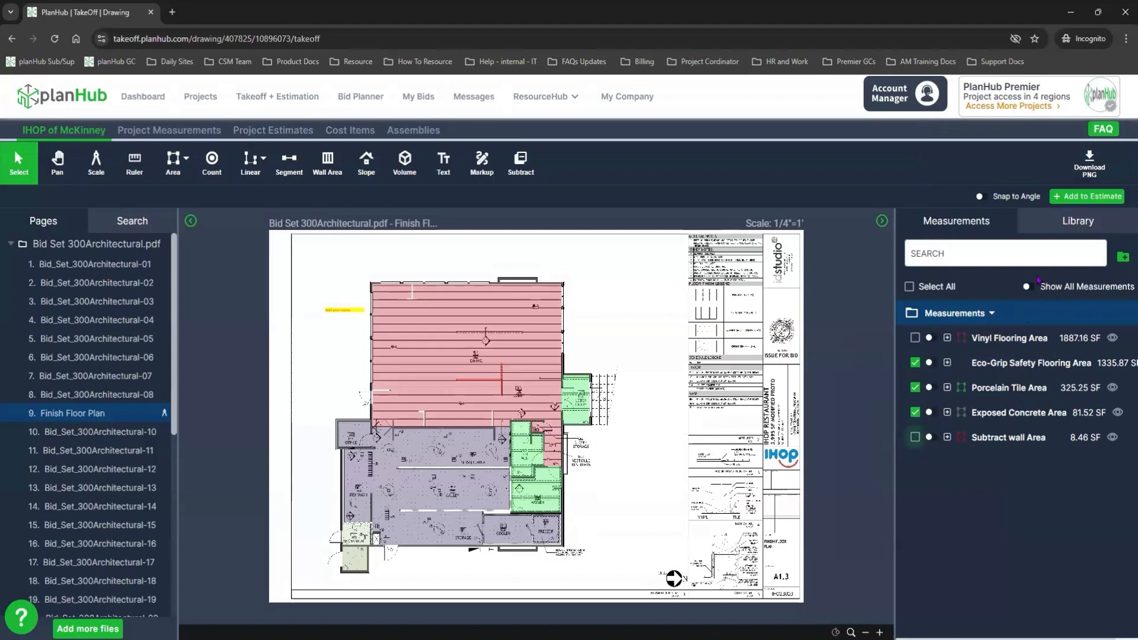
{"action": "left_click", "coordinate": [914, 437]}
{"action": "left_click", "coordinate": [1090, 196]}
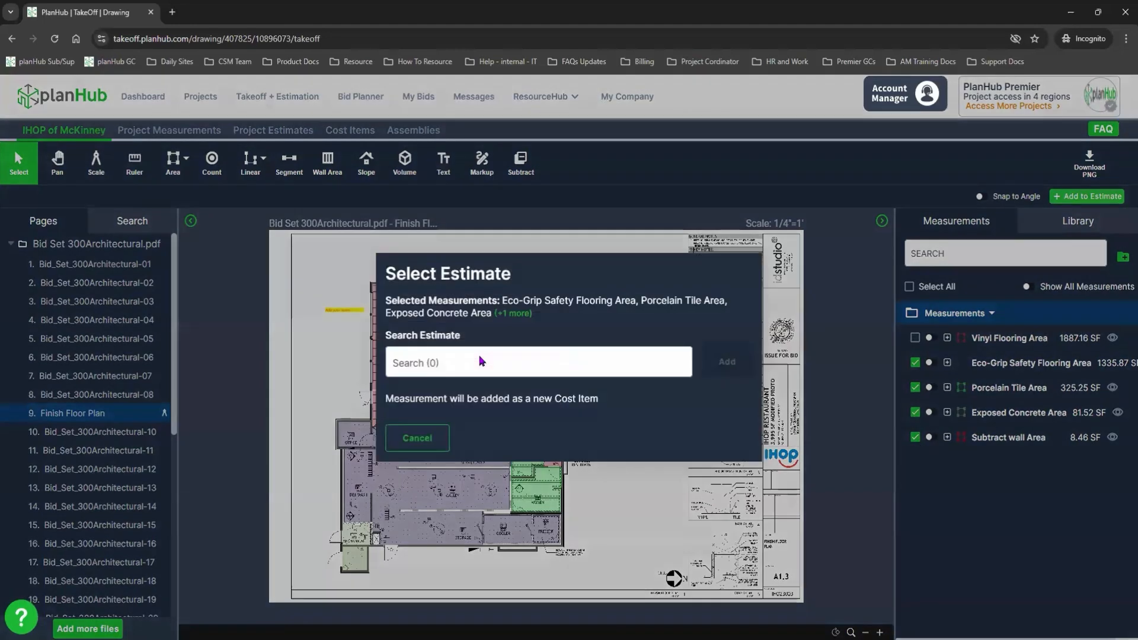
{"action": "left_click", "coordinate": [483, 361]}
{"action": "left_click", "coordinate": [507, 430]}
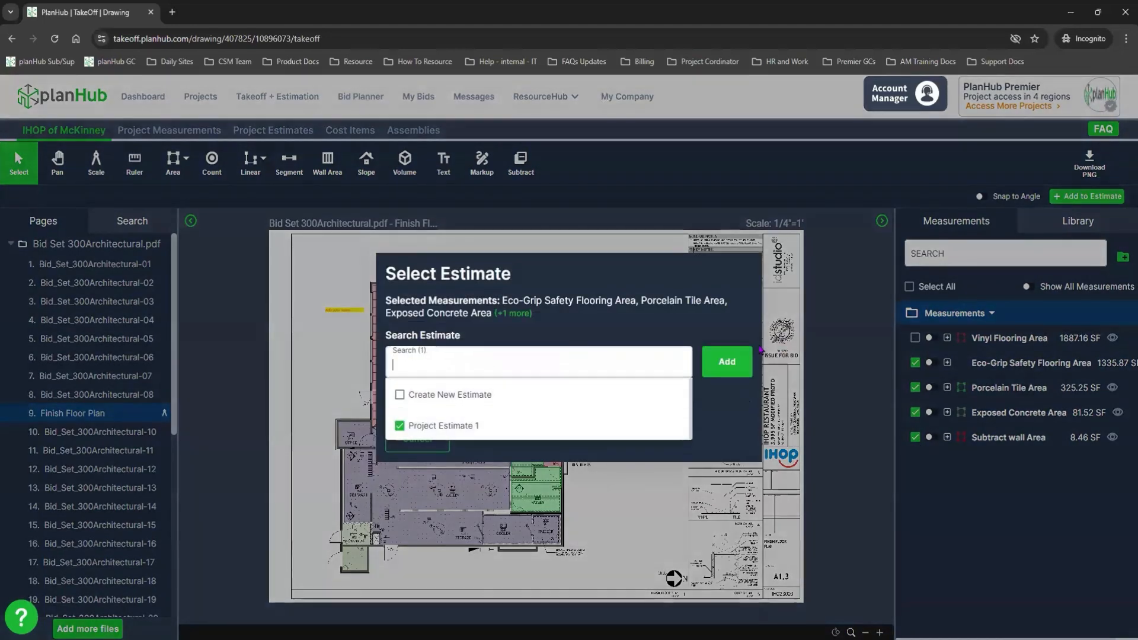
{"action": "left_click", "coordinate": [726, 363]}
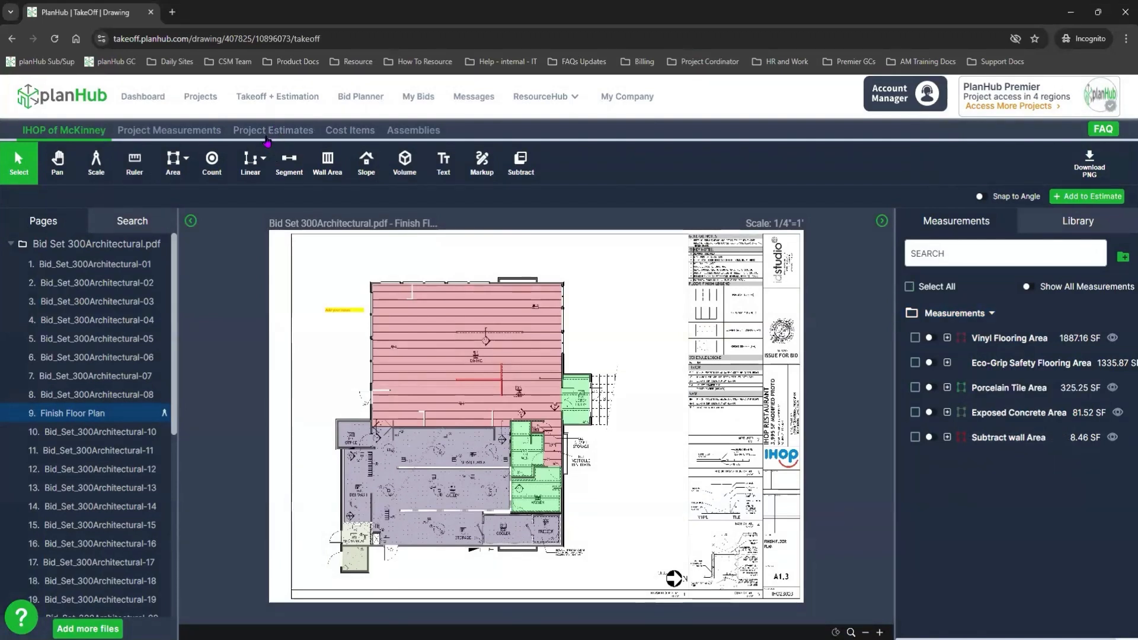
Sort the project estimate's unit of measure A to Z and filter it to LF - Linear Feet
{"action": "left_click", "coordinate": [267, 141]}
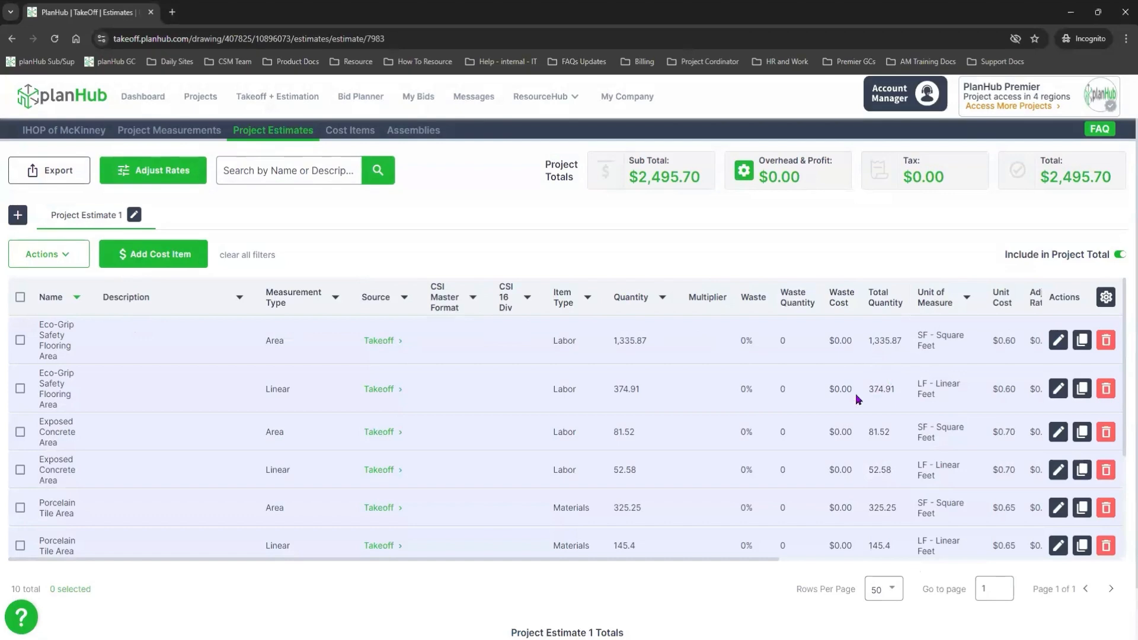
{"action": "left_click", "coordinate": [966, 297]}
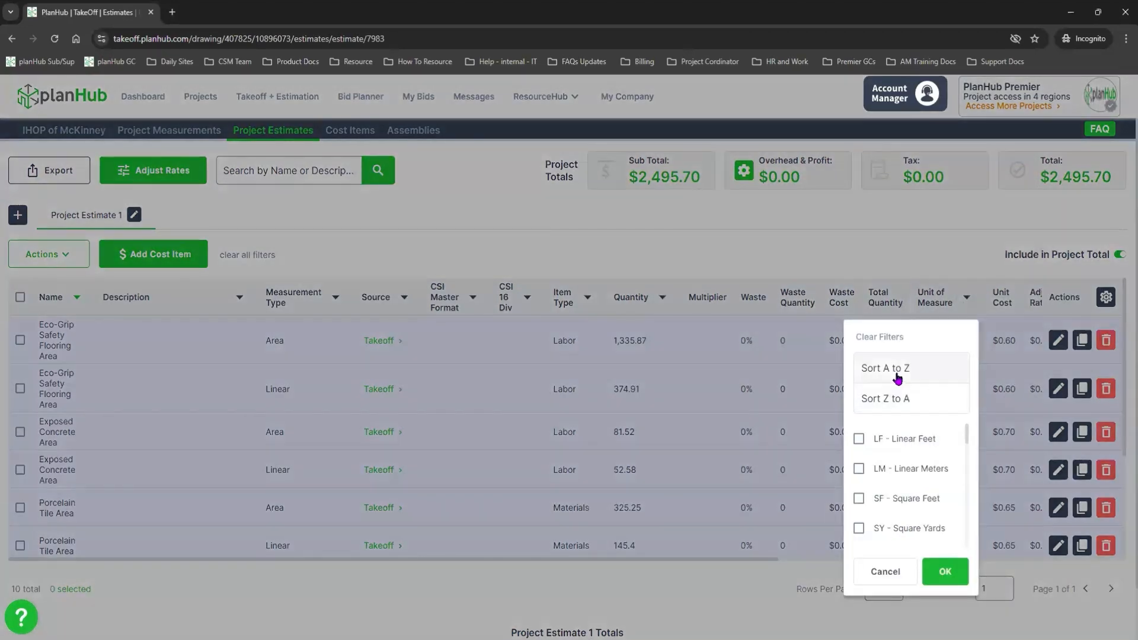
{"action": "left_click", "coordinate": [897, 375]}
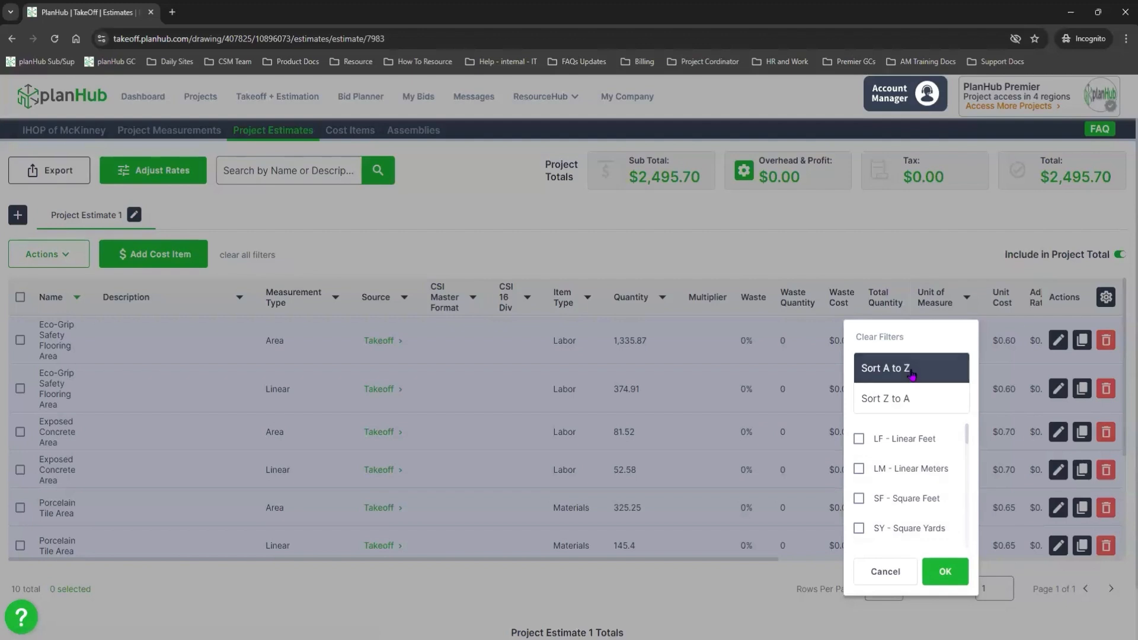
{"action": "left_click", "coordinate": [859, 438]}
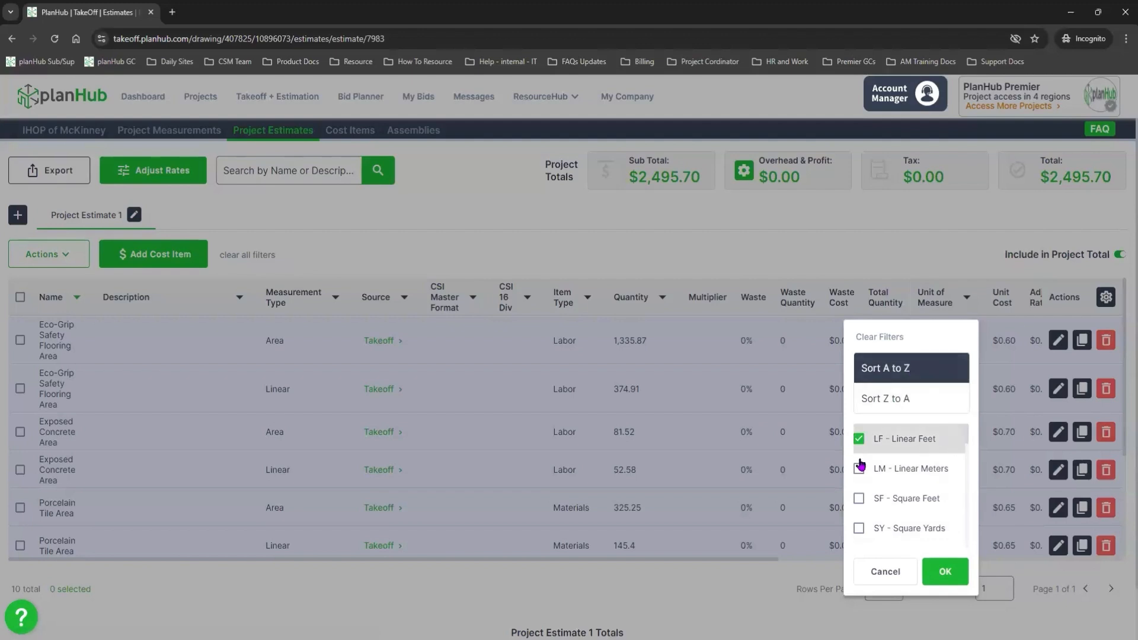
{"action": "left_click", "coordinate": [944, 571]}
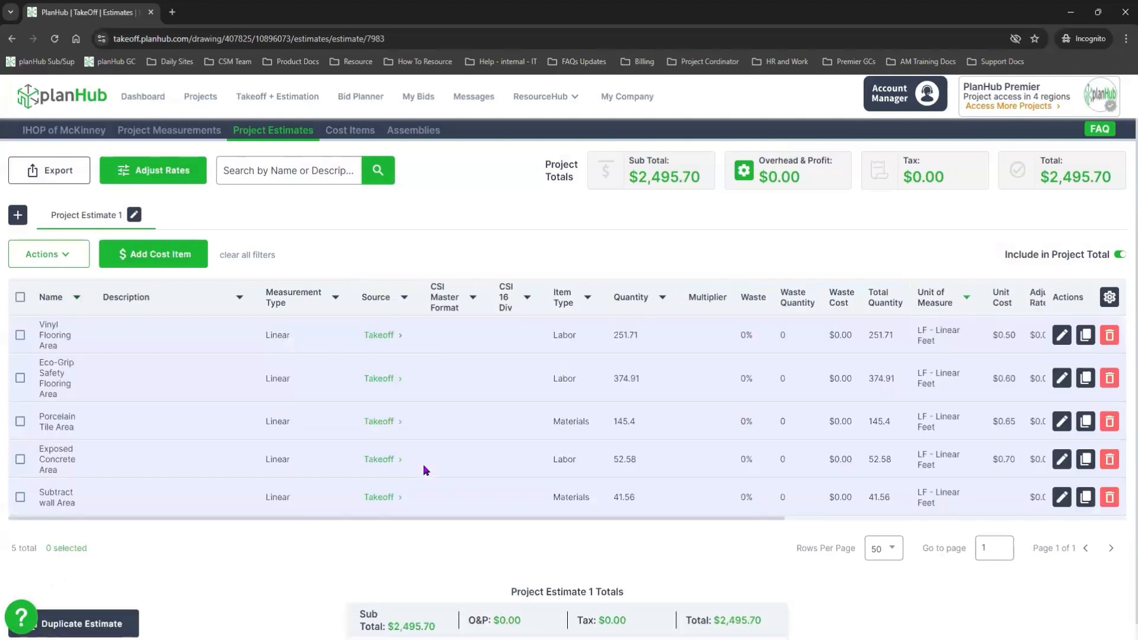
Remove all five linear-feet cost items from Project Estimate 1
{"action": "left_click", "coordinate": [20, 335]}
{"action": "left_click", "coordinate": [21, 380]}
{"action": "left_click", "coordinate": [20, 421]}
{"action": "left_click", "coordinate": [20, 460]}
{"action": "left_click", "coordinate": [20, 498]}
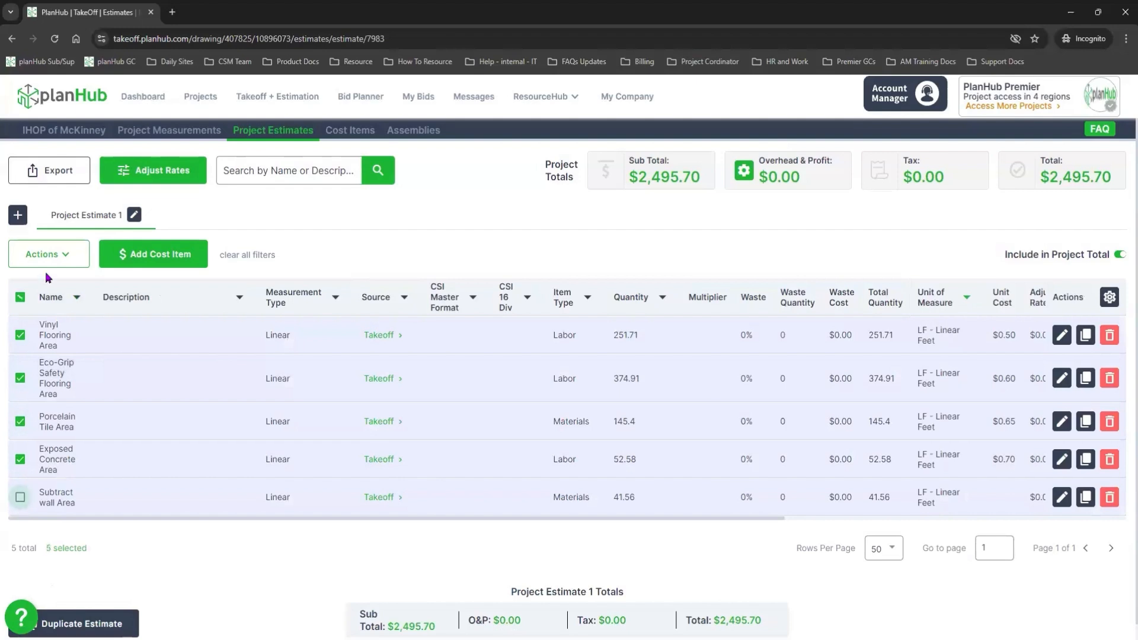
{"action": "left_click", "coordinate": [47, 254]}
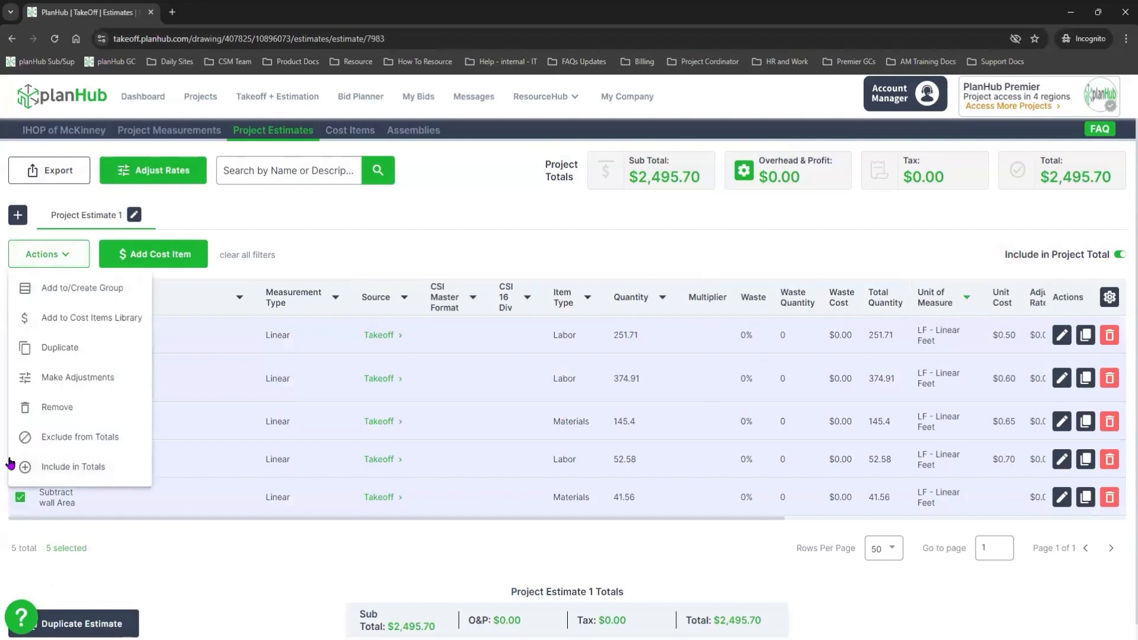
{"action": "left_click", "coordinate": [65, 407]}
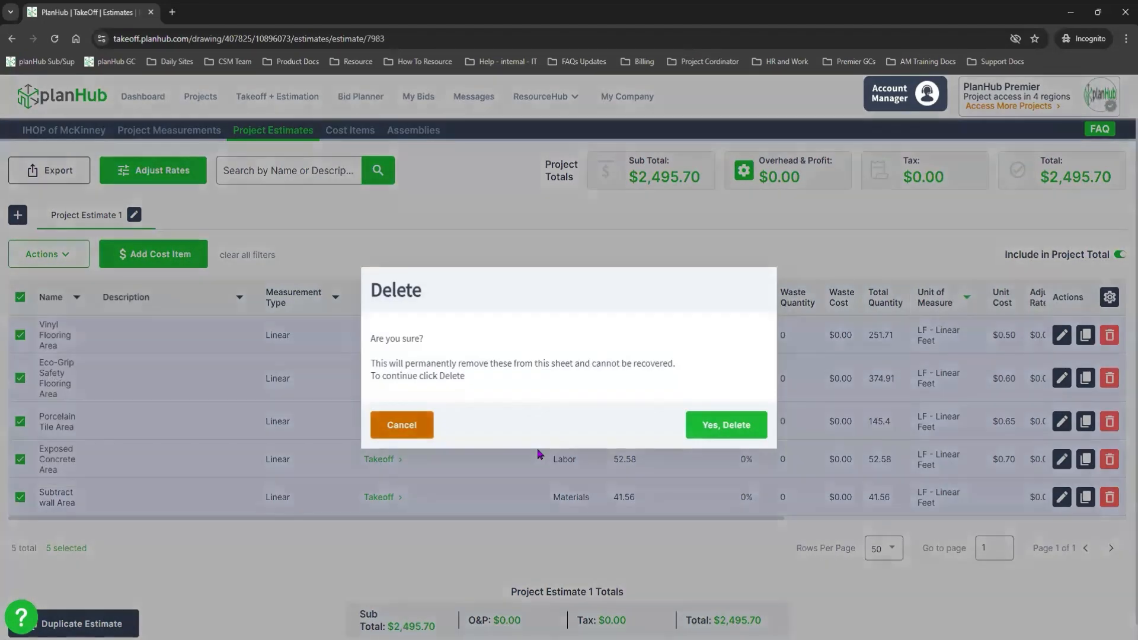
{"action": "left_click", "coordinate": [726, 423]}
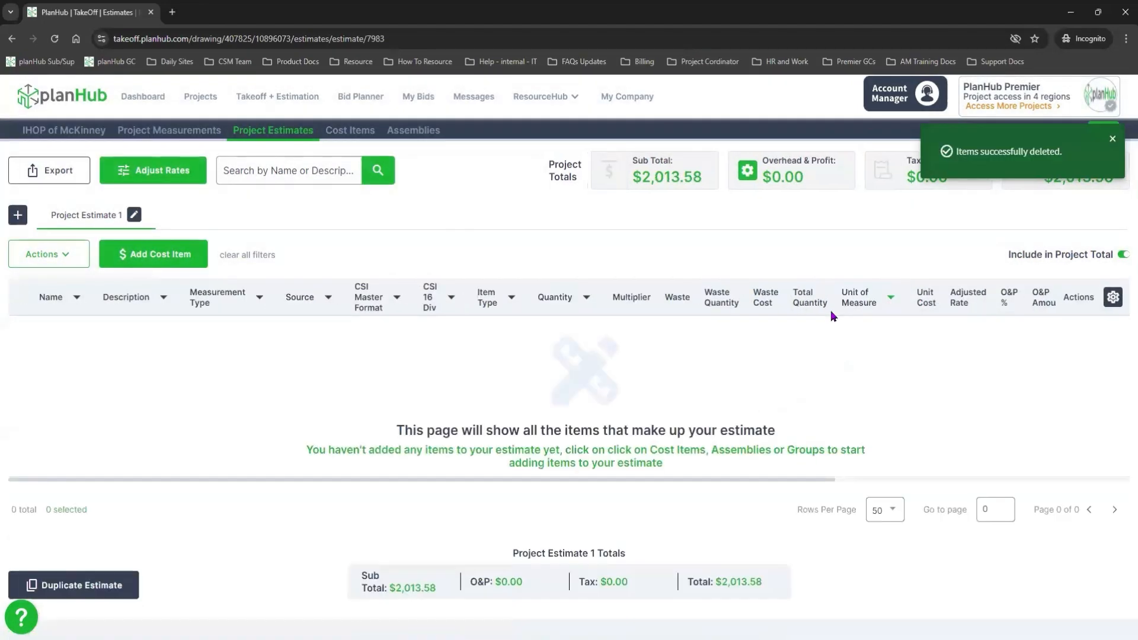
Clear the LF - Linear Feet filter from the unit of measure column
{"action": "left_click", "coordinate": [890, 297]}
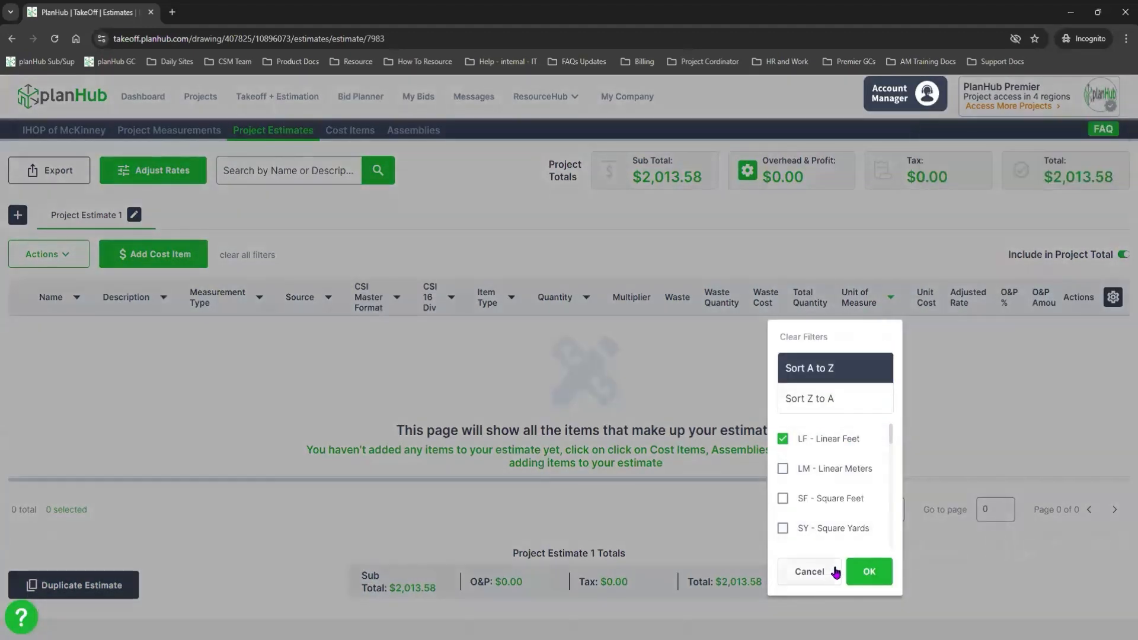
{"action": "left_click", "coordinate": [783, 437]}
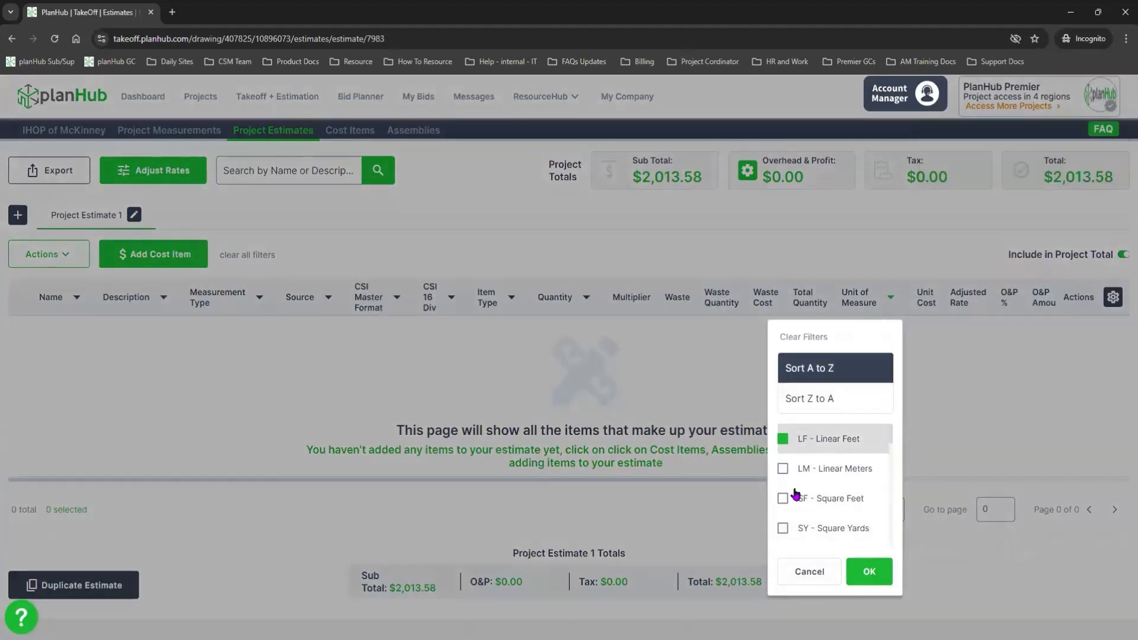
{"action": "left_click", "coordinate": [867, 572]}
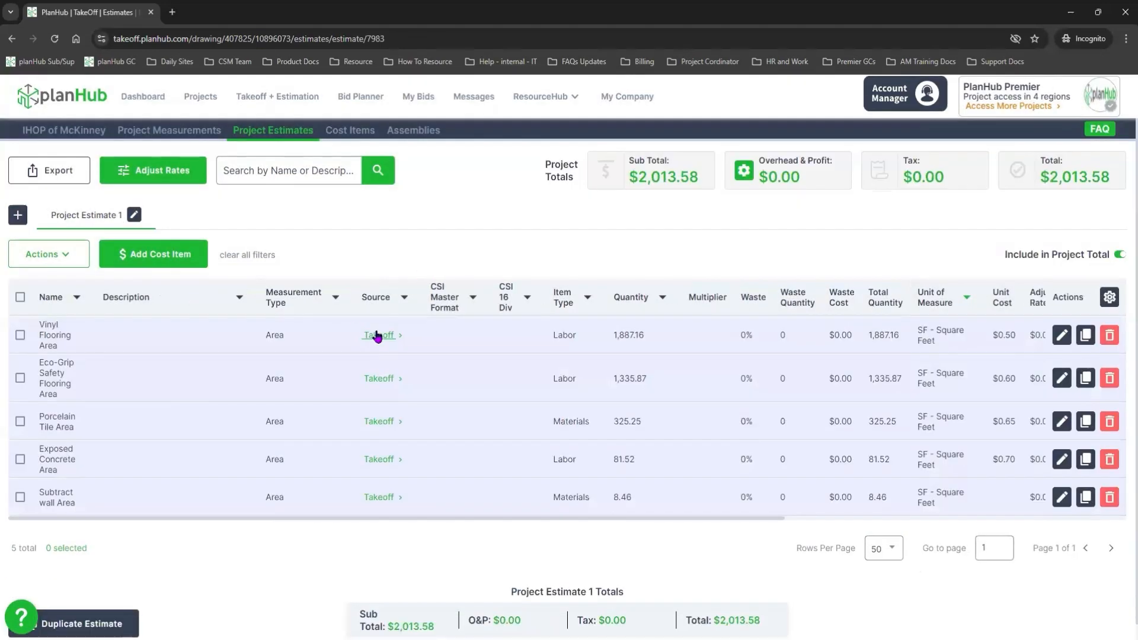
Hide the CSI Master Format and CSI 16 Div columns in the estimate table and view its remaining columns
{"action": "scroll", "coordinate": [297, 368], "scroll_direction": "down", "scroll_amount": 1}
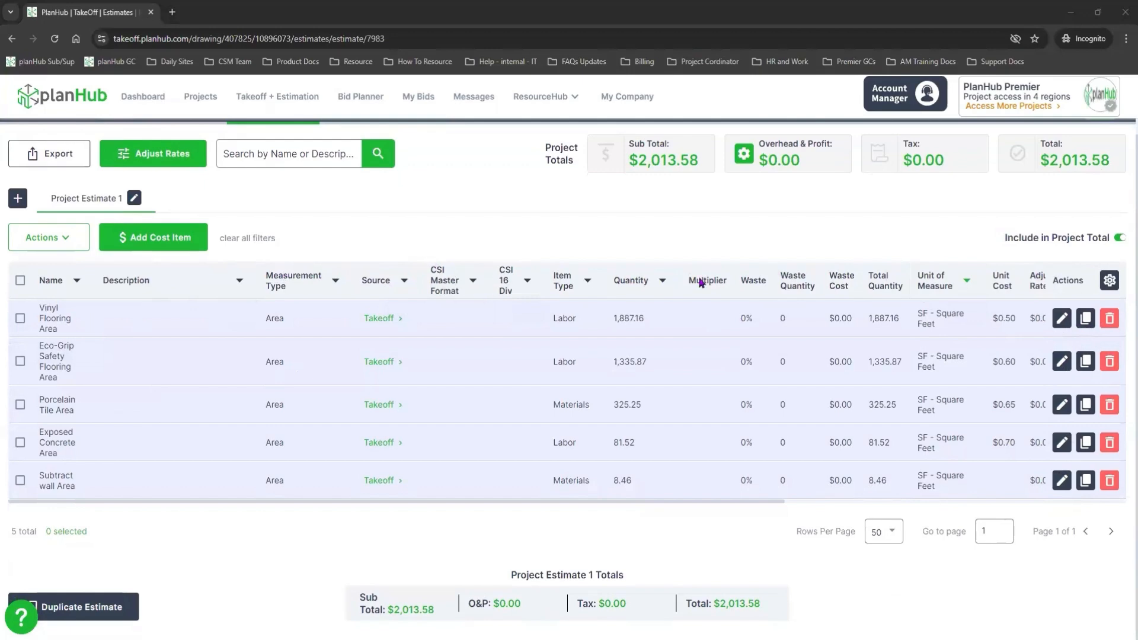
{"action": "left_click", "coordinate": [1109, 281]}
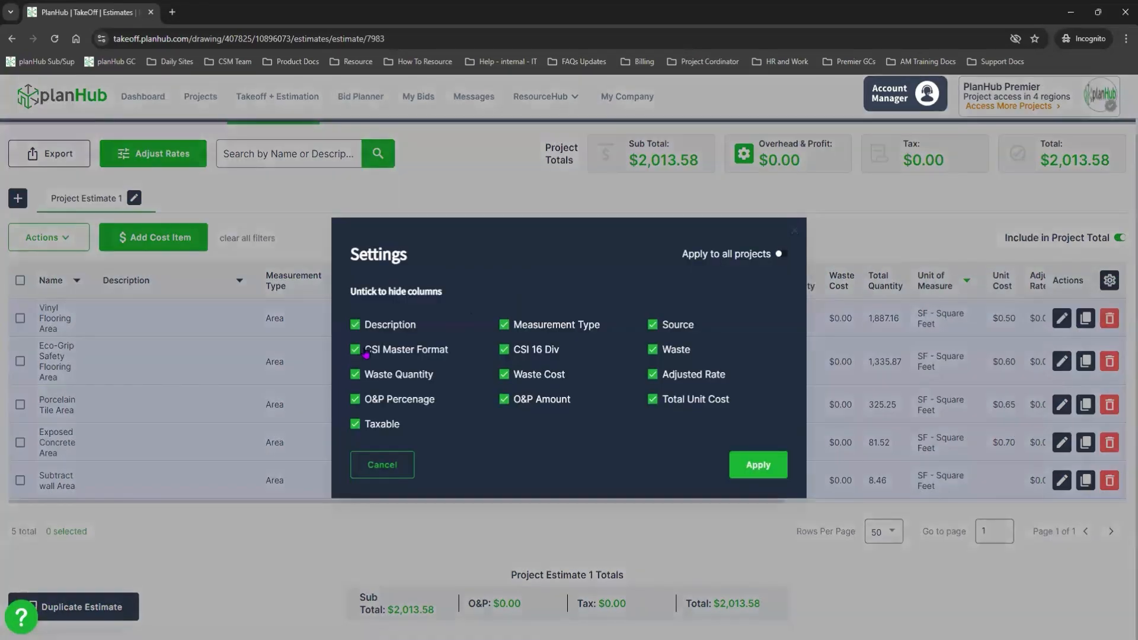
{"action": "left_click", "coordinate": [501, 345]}
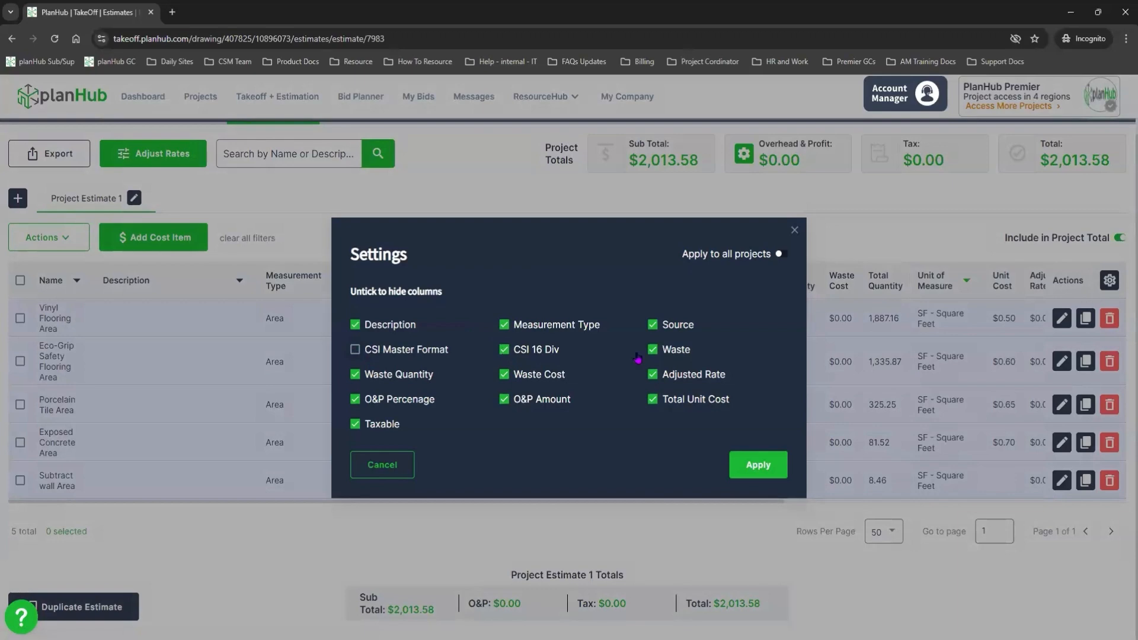
{"action": "left_click", "coordinate": [758, 468]}
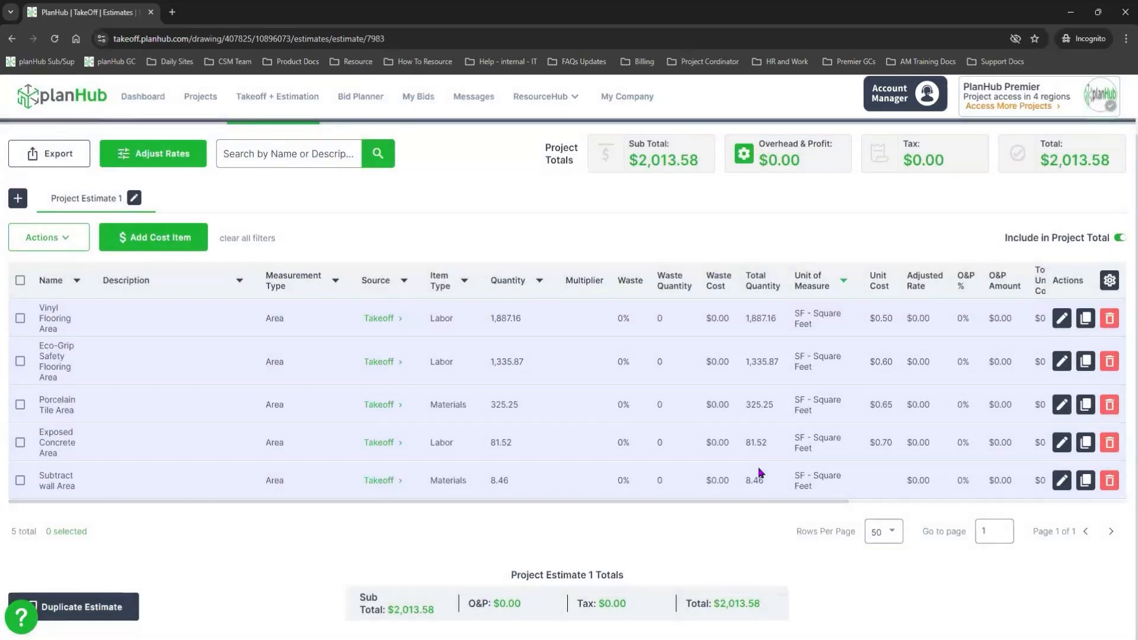
{"action": "left_click_drag", "start_coordinate": [719, 502], "coordinate": [999, 514]}
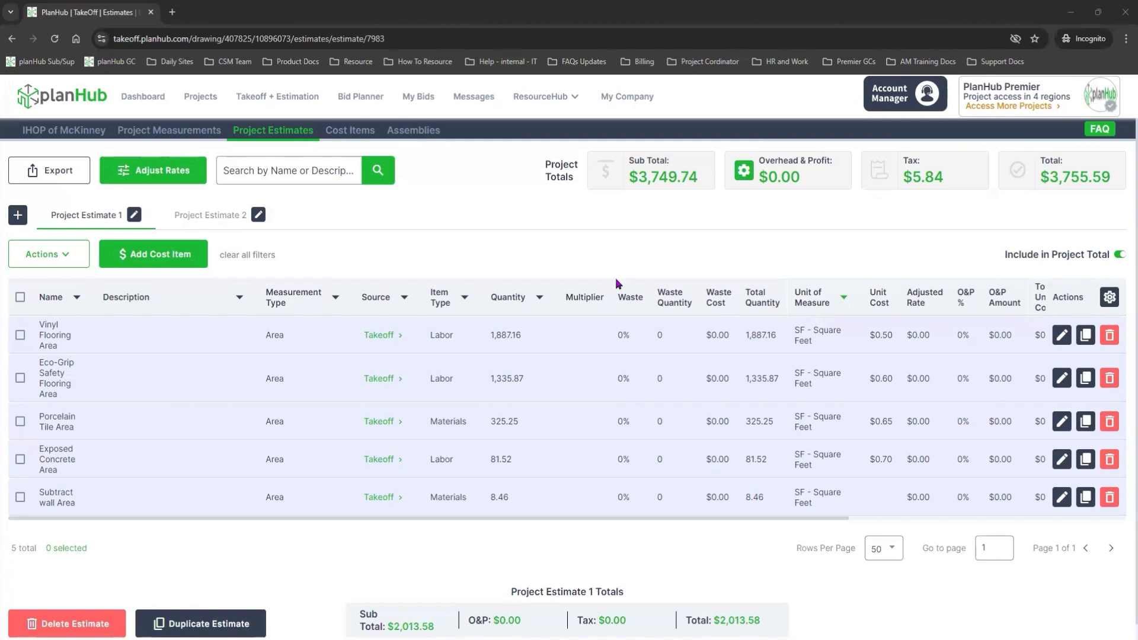
Open the project's cost items list and examine the saved items and the option for adding one
{"action": "left_click", "coordinate": [351, 131]}
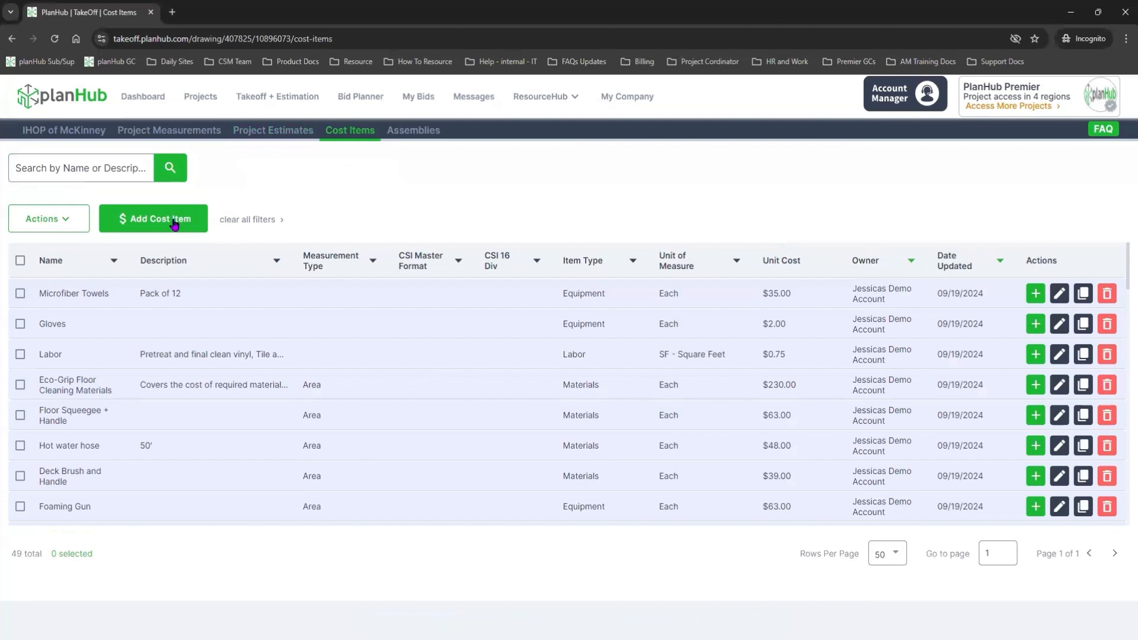
{"action": "left_click", "coordinate": [174, 222]}
Open the project's assemblies and start a new assembly named "Tile, Laminate, LVC"
{"action": "left_click", "coordinate": [424, 137]}
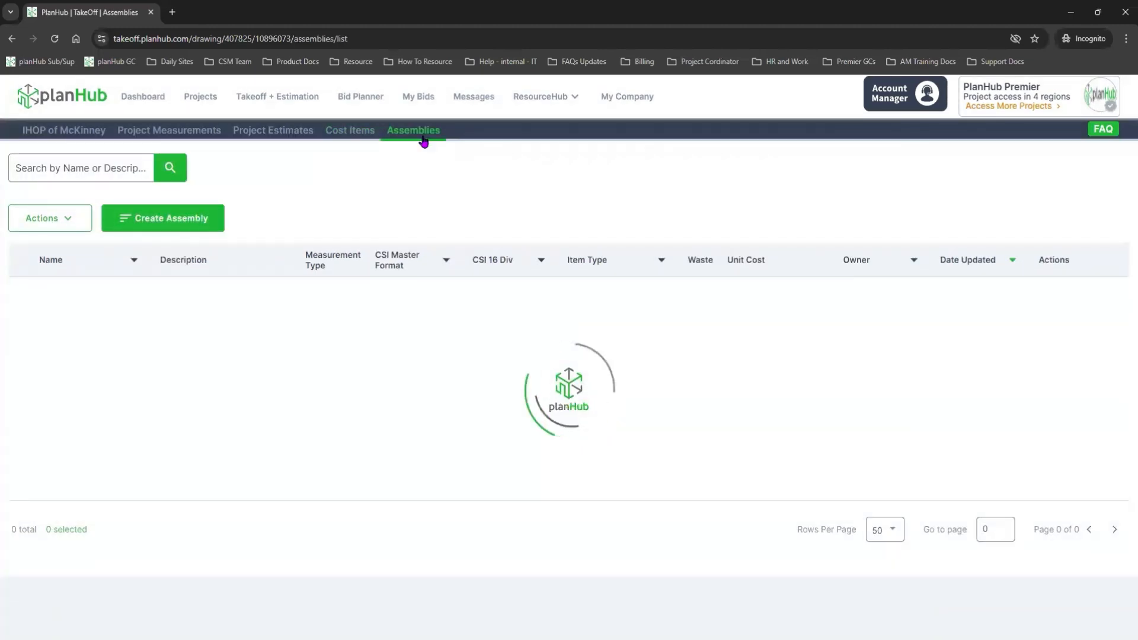
{"action": "left_click", "coordinate": [418, 134]}
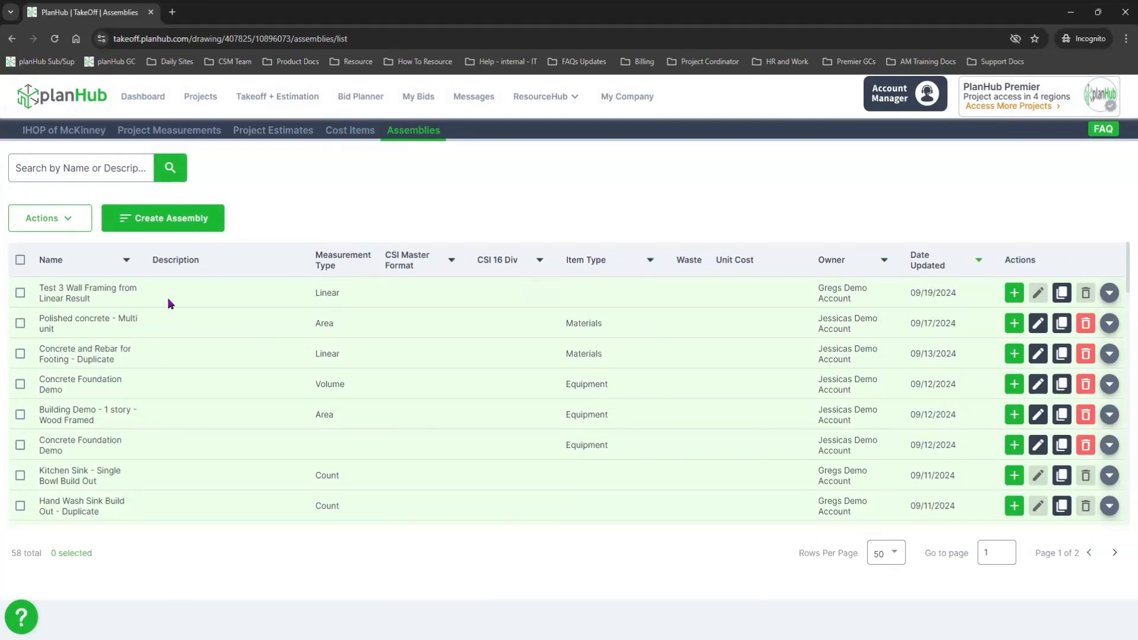
{"action": "left_click", "coordinate": [153, 220]}
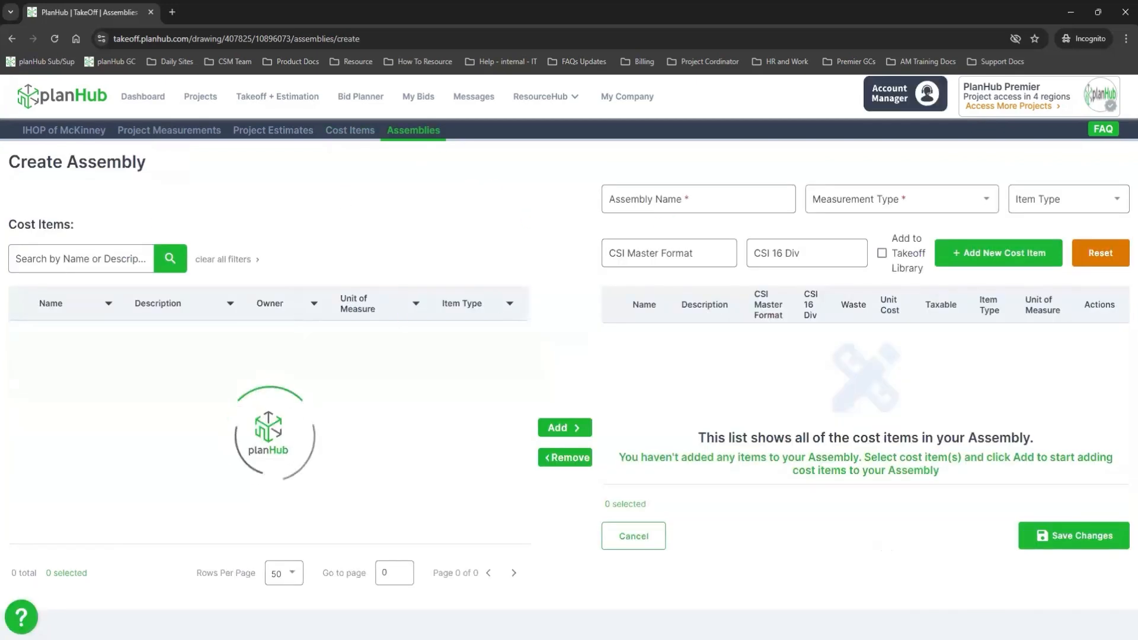
{"action": "left_click", "coordinate": [711, 200]}
{"action": "type", "text": "Tile,"}
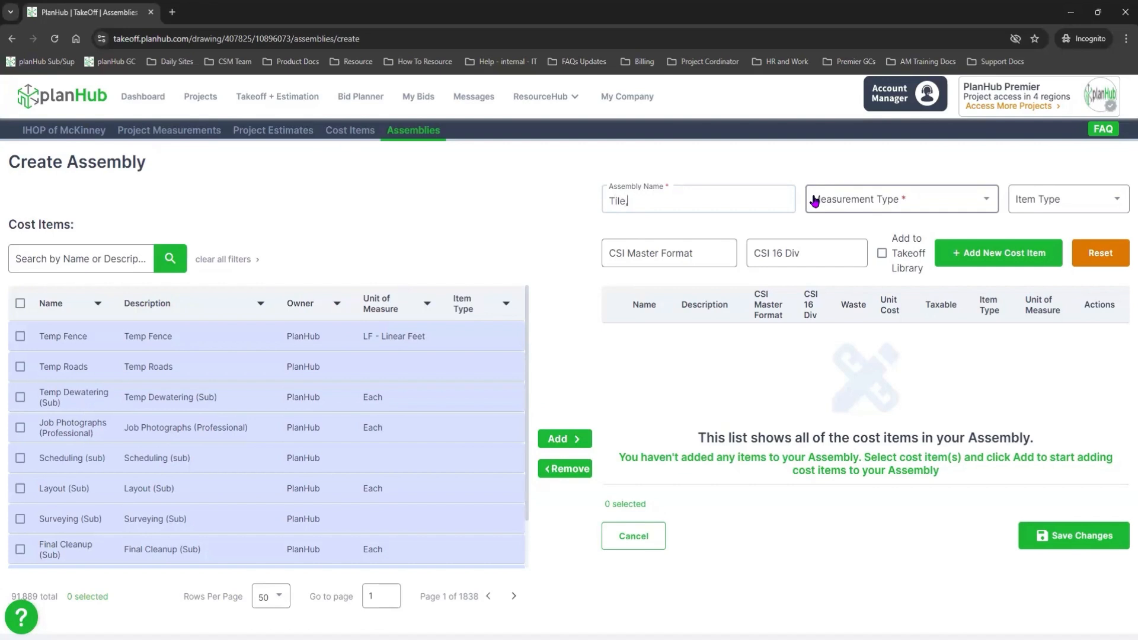
{"action": "type", "text": " Laminate, LVC"}
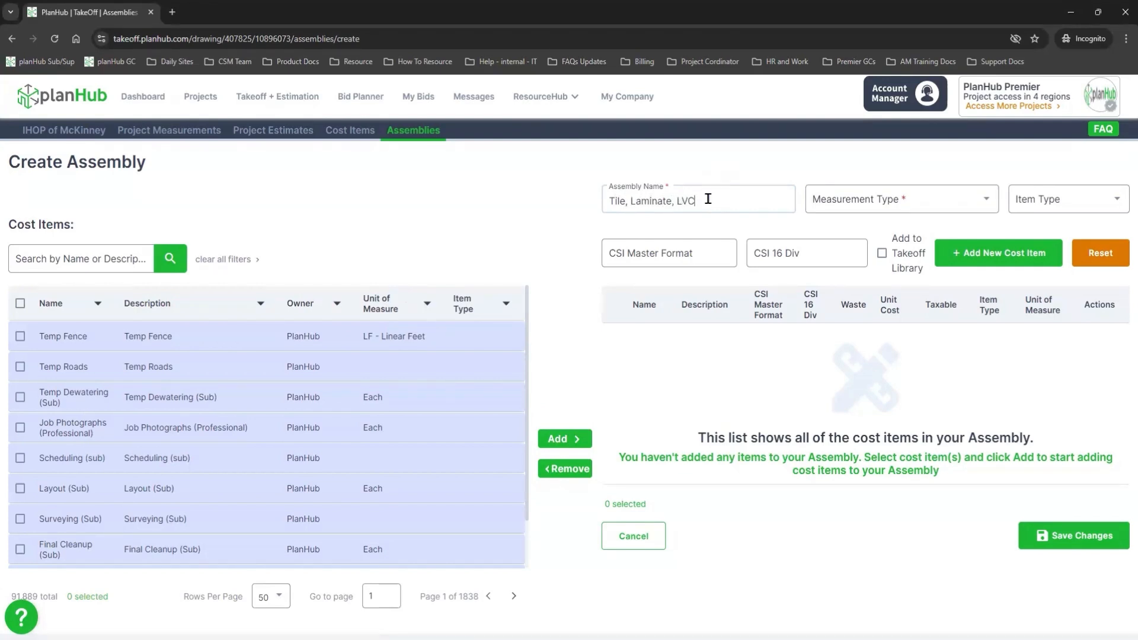
Set the assembly's measurement type to Area and item type to Materials, and include it in the takeoff library
{"action": "left_click", "coordinate": [827, 203]}
{"action": "left_click", "coordinate": [878, 205]}
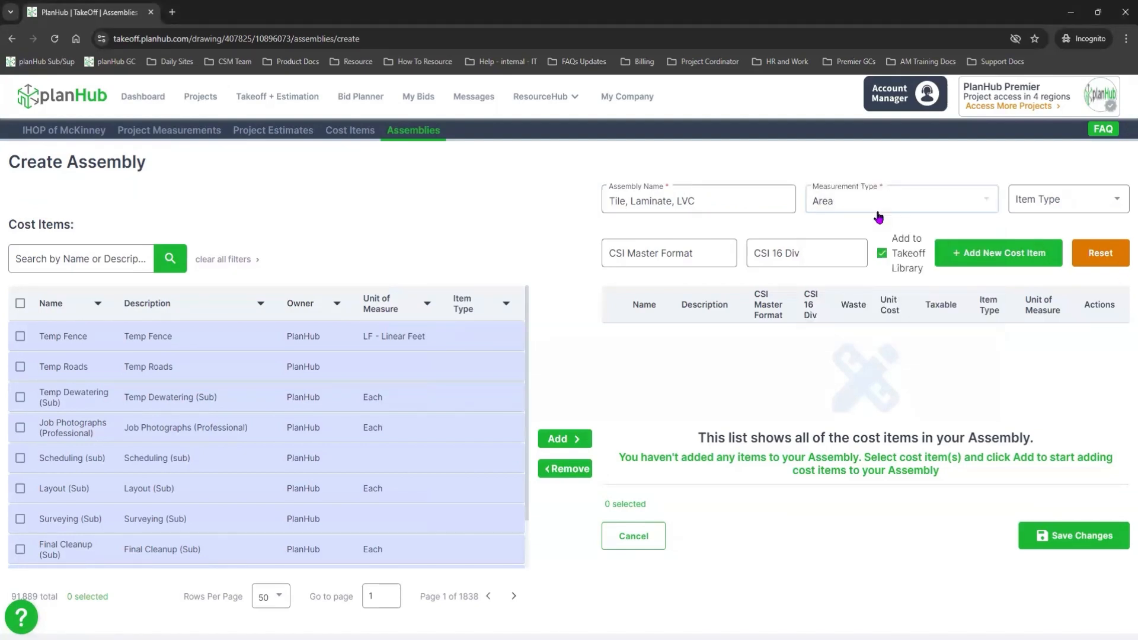
{"action": "left_click", "coordinate": [1058, 203]}
{"action": "left_click", "coordinate": [1054, 332]}
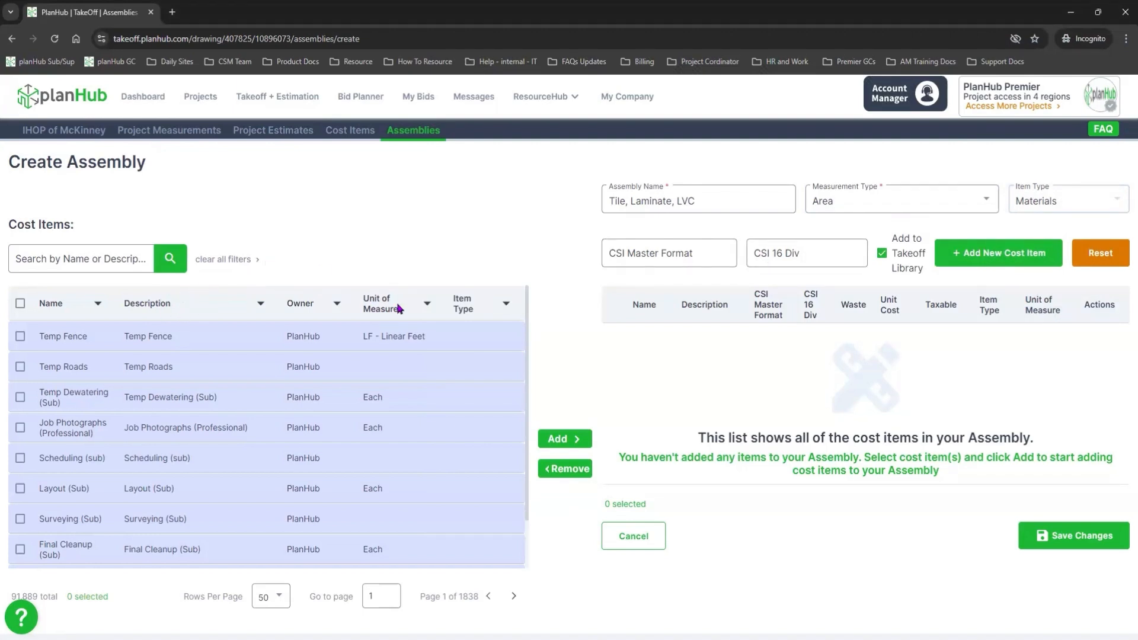
Filter the available cost items by the account owner's name
{"action": "left_click", "coordinate": [427, 304]}
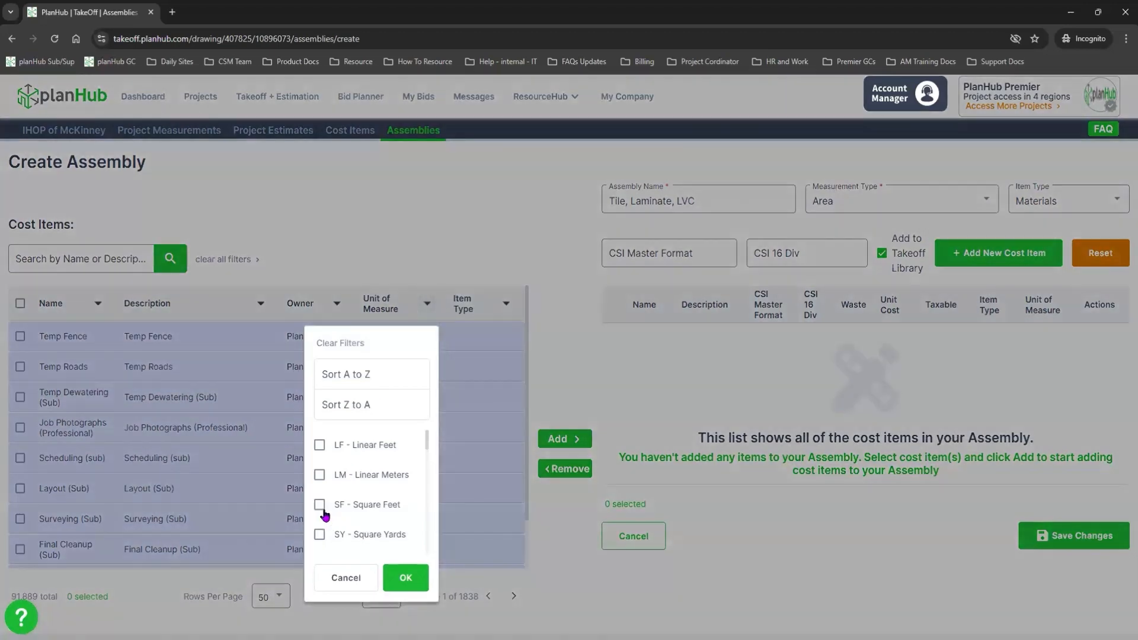
{"action": "left_click", "coordinate": [345, 577]}
{"action": "left_click", "coordinate": [337, 303]}
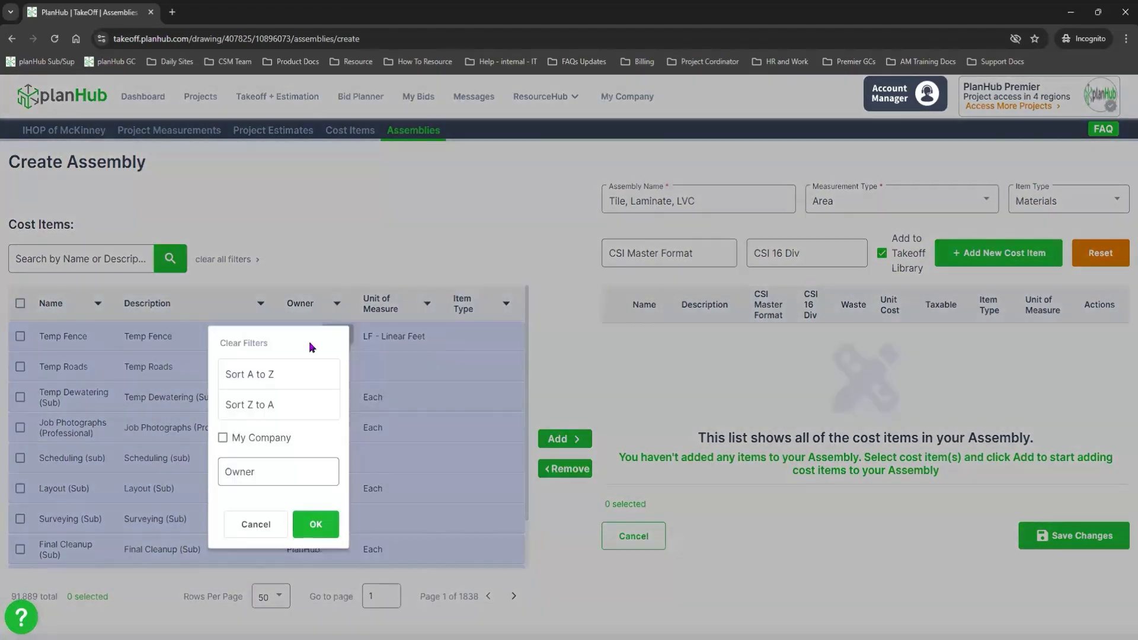
{"action": "left_click", "coordinate": [237, 475]}
{"action": "type", "text": "je"}
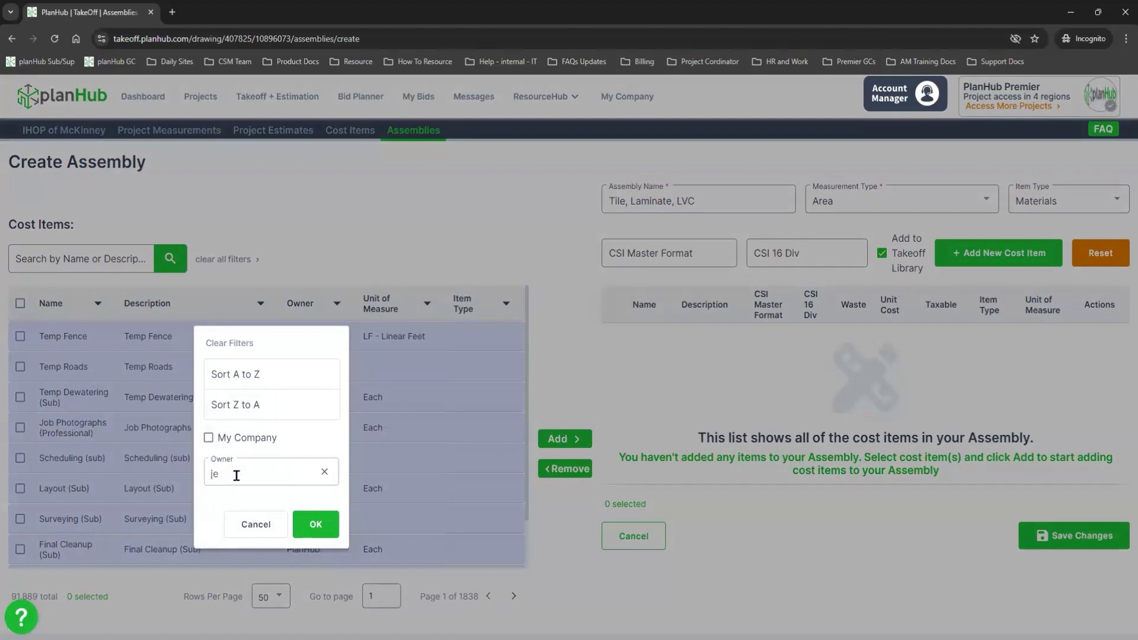
{"action": "type", "text": "ssica"}
{"action": "left_click", "coordinate": [315, 527]}
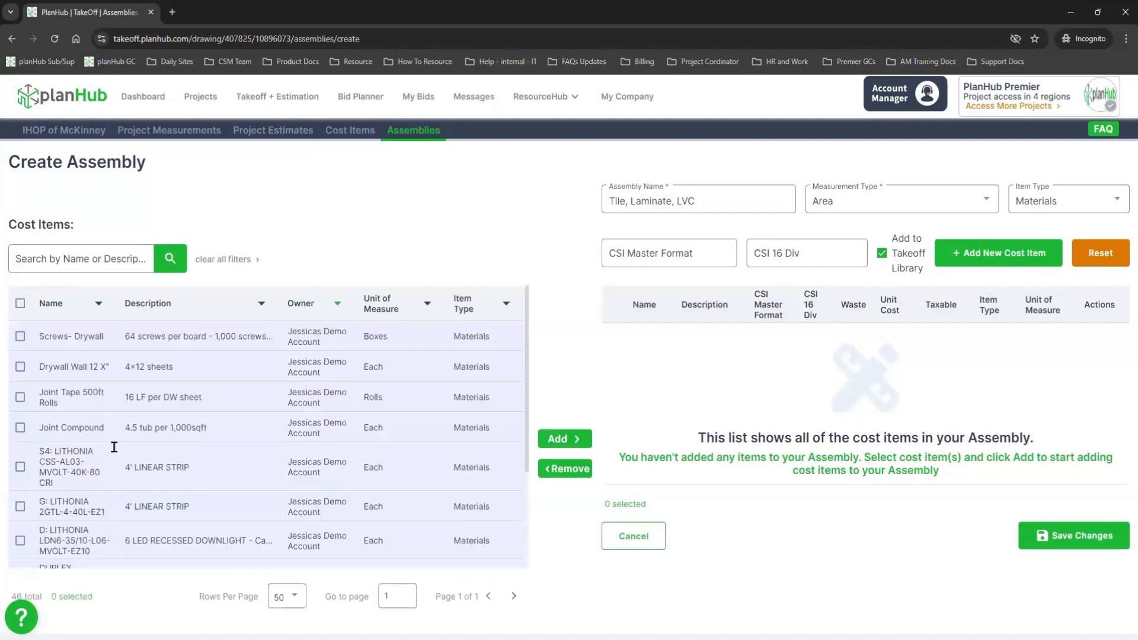
Search the cost items for "hydra" and add the HydraFresh LVC - Tile Laminate and Lux Vinyl item to the assembly
{"action": "left_click", "coordinate": [83, 260]}
{"action": "type", "text": "hdra"}
{"action": "key", "text": "BackSpace"}
{"action": "key", "text": "BackSpace"}
{"action": "key", "text": "BackSpace"}
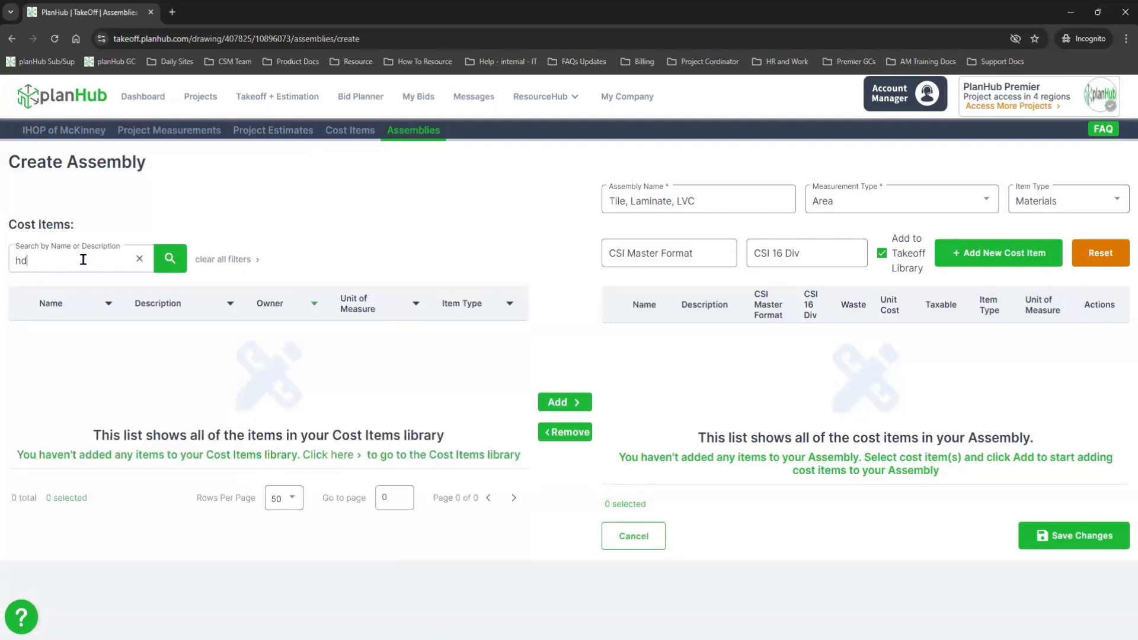
{"action": "type", "text": "ydra"}
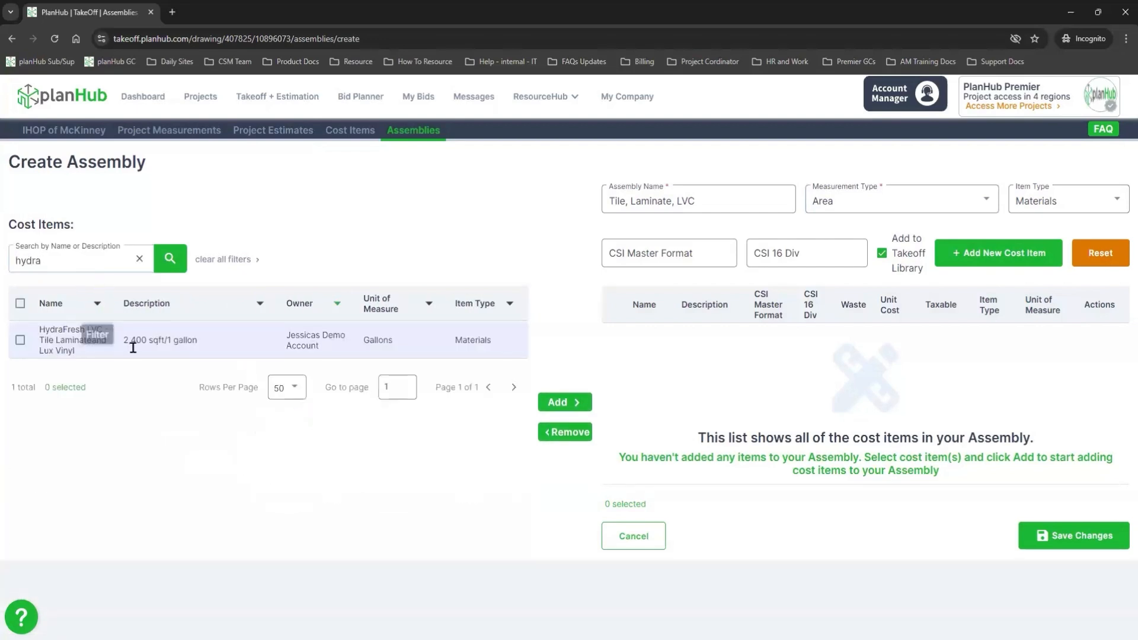
{"action": "left_click", "coordinate": [564, 407]}
{"action": "left_click", "coordinate": [139, 259]}
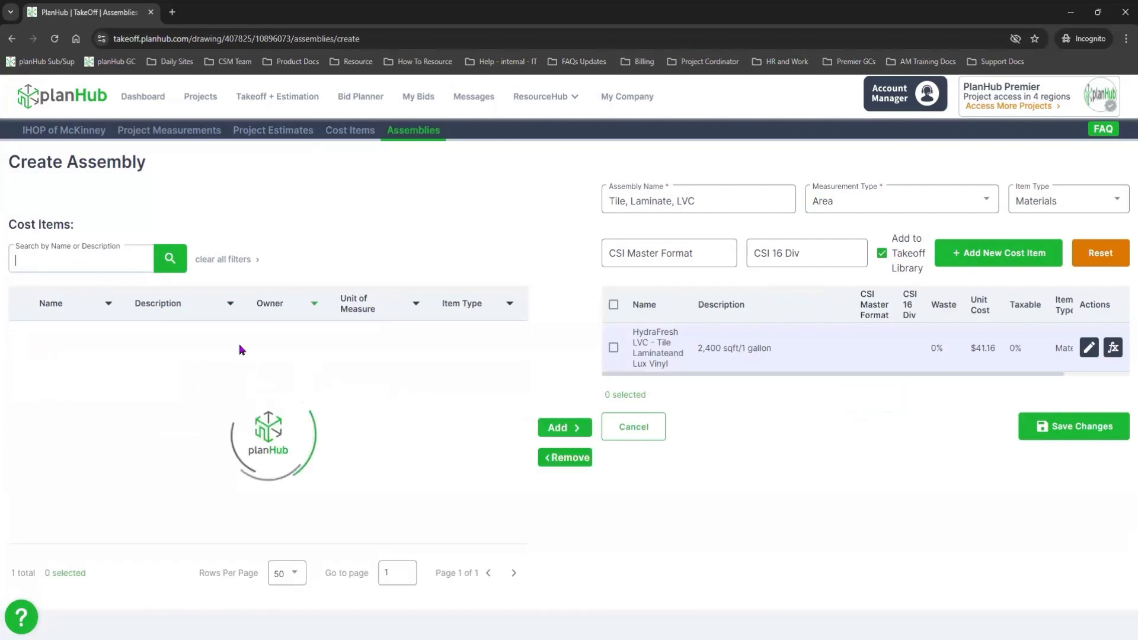
Search the cost items for "grip" and add all three Eco-Grip items to the assembly
{"action": "scroll", "coordinate": [265, 523], "scroll_direction": "down", "scroll_amount": 3}
{"action": "left_click", "coordinate": [121, 259]}
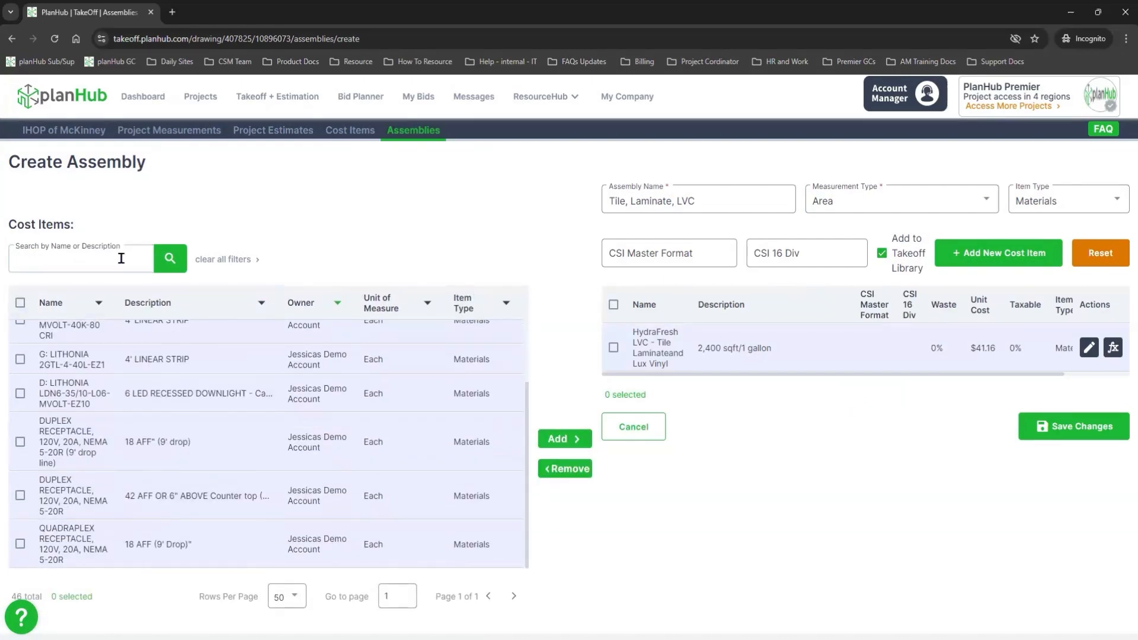
{"action": "type", "text": "grip"}
{"action": "left_click", "coordinate": [21, 336]}
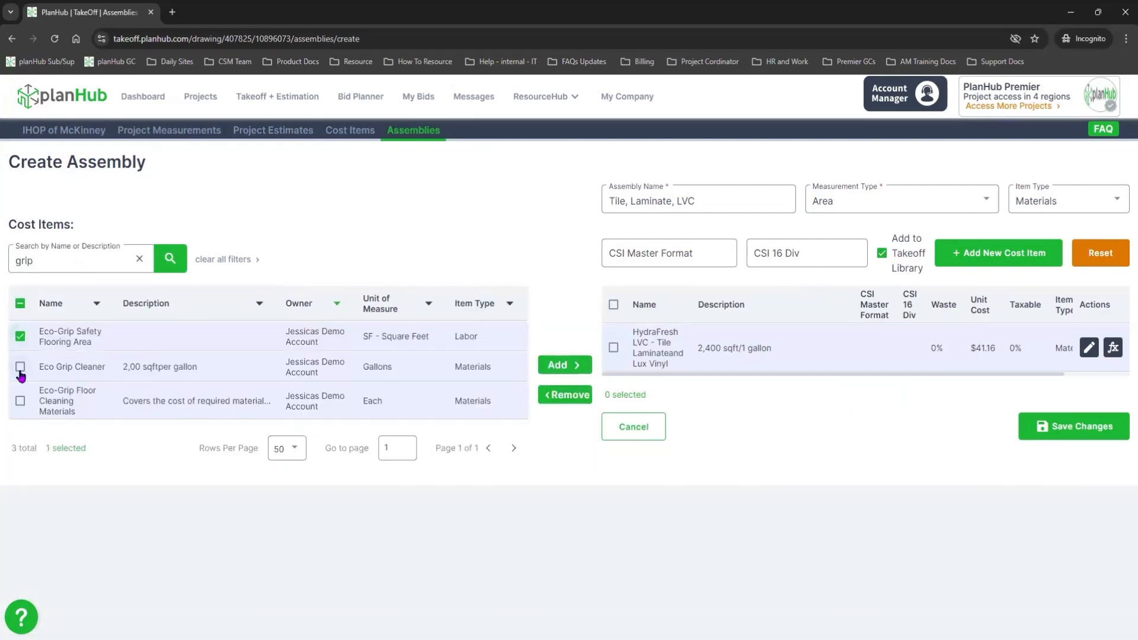
{"action": "left_click", "coordinate": [20, 366]}
{"action": "left_click", "coordinate": [20, 400]}
{"action": "left_click", "coordinate": [564, 365]}
{"action": "left_click", "coordinate": [139, 259]}
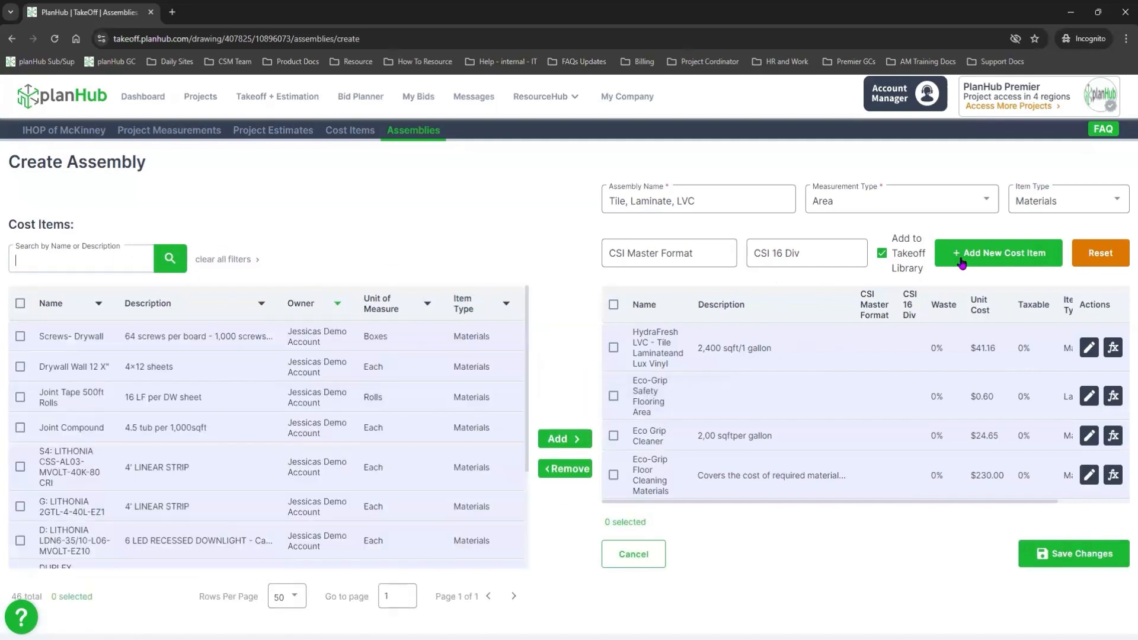
Create a new cost item in the assembly named "Labor" with the description "Pretreat and final clean vinyl"
{"action": "left_click", "coordinate": [961, 261]}
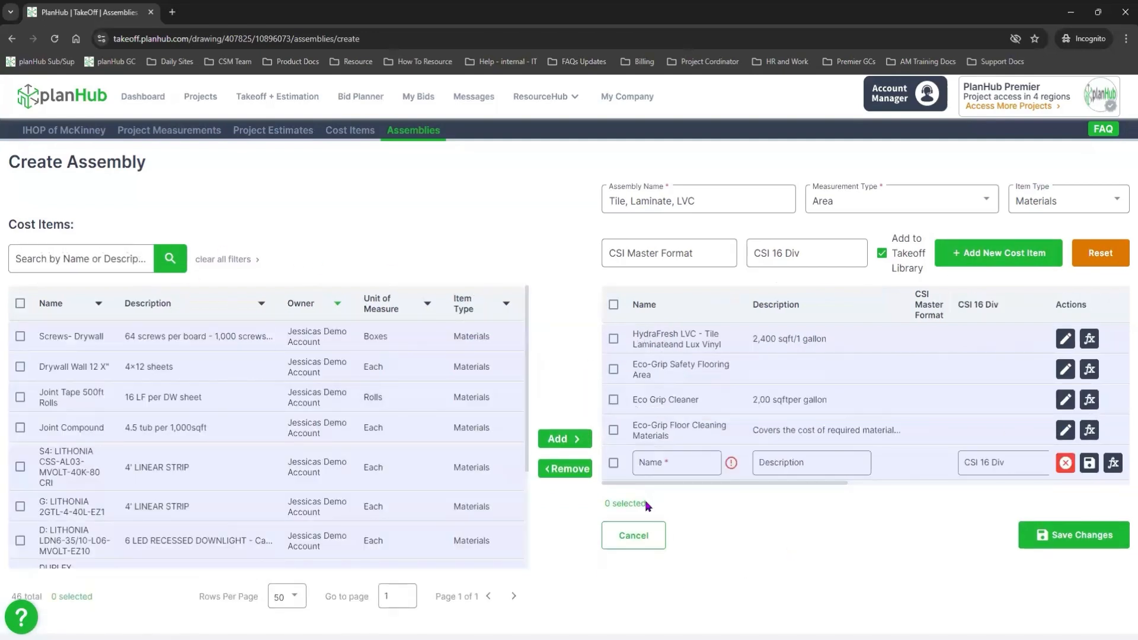
{"action": "left_click", "coordinate": [685, 468]}
{"action": "type", "text": "Labor"}
{"action": "left_click", "coordinate": [774, 463]}
{"action": "type", "text": "Pretreat and"}
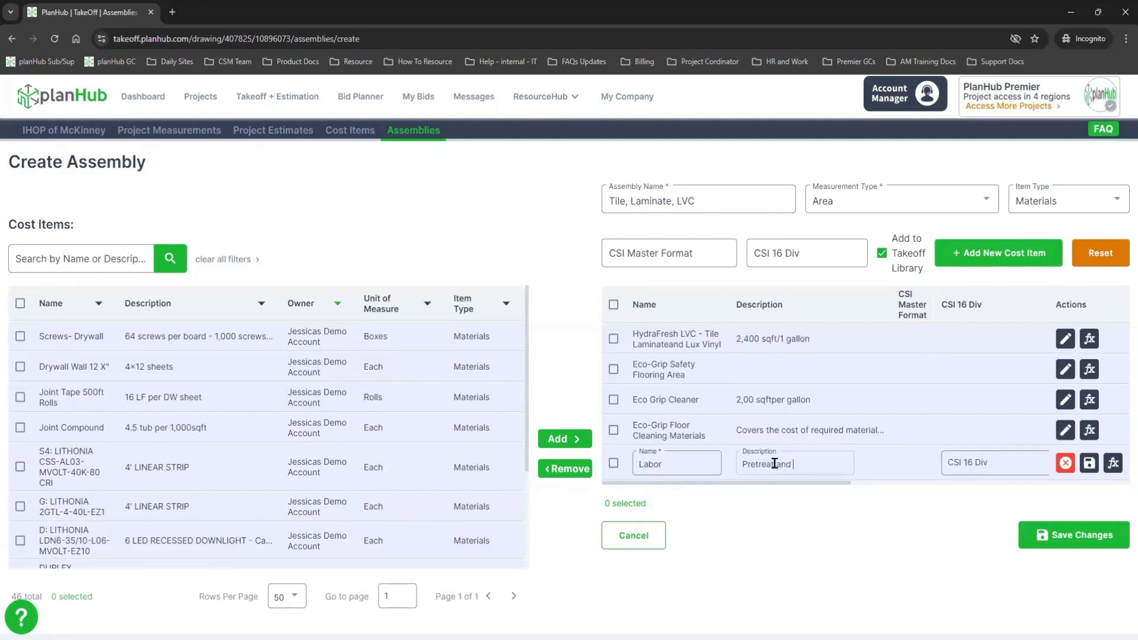
{"action": "type", "text": " final clean of all cloors"}
{"action": "key", "text": "BackSpace"}
{"action": "key", "text": "BackSpace"}
{"action": "key", "text": "BackSpace"}
{"action": "key", "text": "BackSpace"}
{"action": "key", "text": "BackSpace"}
{"action": "key", "text": "BackSpace"}
{"action": "key", "text": "BackSpace"}
{"action": "key", "text": "BackSpace"}
{"action": "key", "text": "BackSpace"}
{"action": "key", "text": "BackSpace"}
{"action": "key", "text": "BackSpace"}
{"action": "key", "text": "BackSpace"}
{"action": "key", "text": "BackSpace"}
{"action": "type", "text": "vinyl"}
Set the new Labor item's item type to Labor, unit of measure to SF - Square Feet and unit cost to $0.75
{"action": "left_click_drag", "start_coordinate": [849, 482], "coordinate": [1107, 484]}
{"action": "left_click", "coordinate": [934, 463]}
{"action": "type", "text": "1.00"}
{"action": "left_click", "coordinate": [965, 463]}
{"action": "left_click", "coordinate": [972, 542]}
{"action": "left_click", "coordinate": [974, 462]}
{"action": "left_click", "coordinate": [972, 439]}
{"action": "left_click", "coordinate": [1013, 468]}
{"action": "left_click", "coordinate": [972, 516]}
{"action": "left_click_drag", "start_coordinate": [1001, 483], "coordinate": [905, 484]}
{"action": "left_click_drag", "start_coordinate": [849, 465], "coordinate": [923, 470]}
{"action": "type", "text": ".75"}
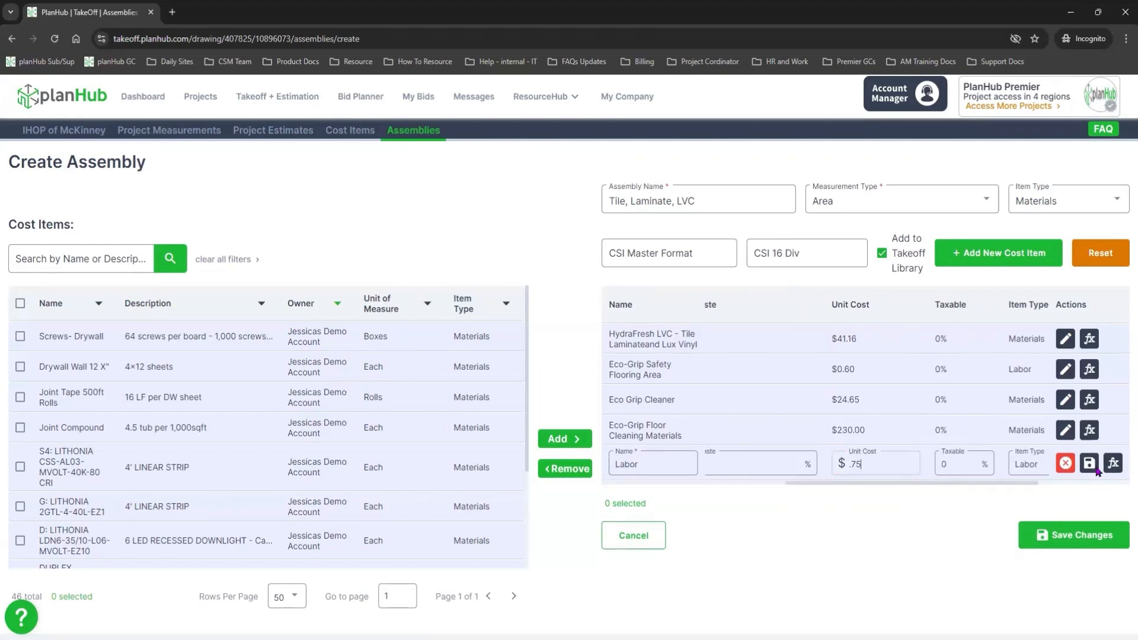
Create a formula named "area" consisting of [area], save it to the formula library and apply it to the Labor item
{"action": "left_click", "coordinate": [1112, 463]}
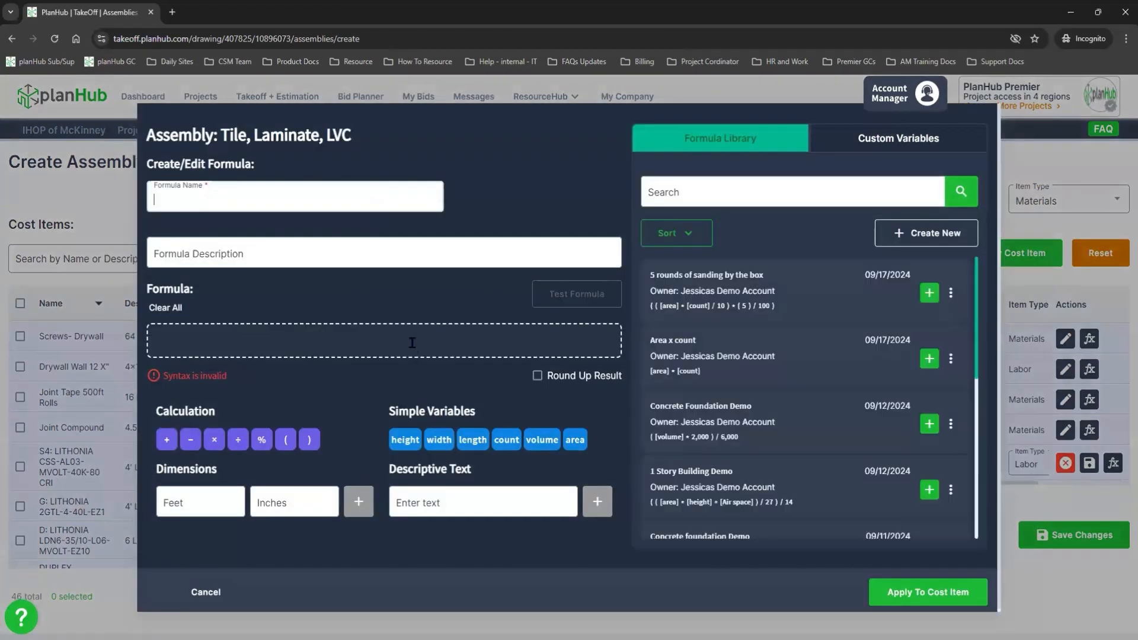
{"action": "left_click", "coordinate": [573, 441]}
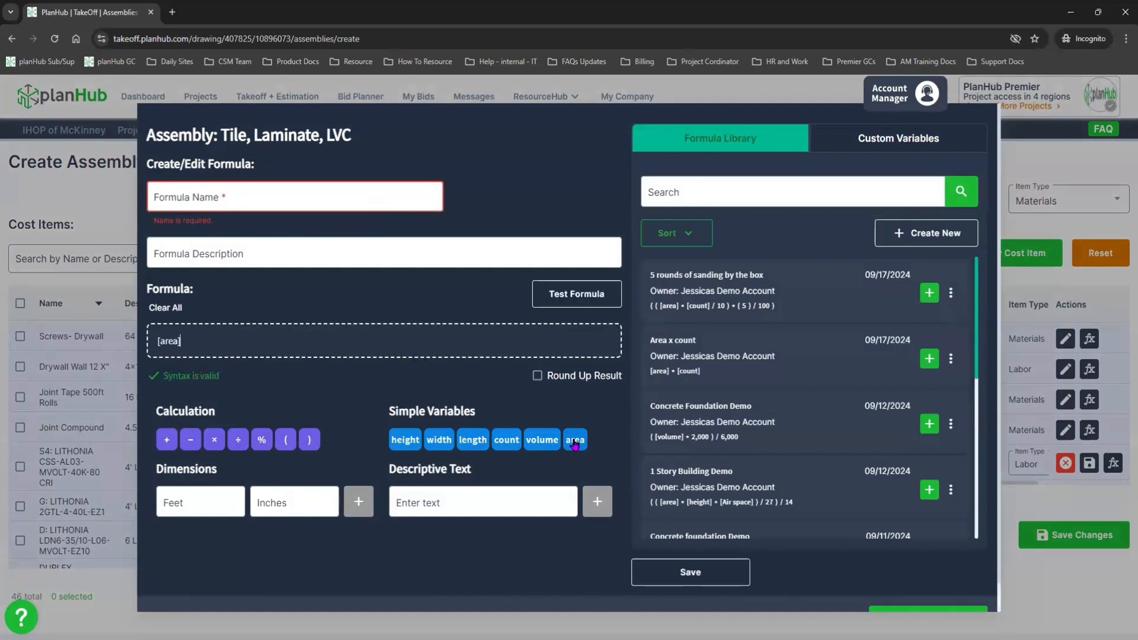
{"action": "left_click", "coordinate": [378, 196]}
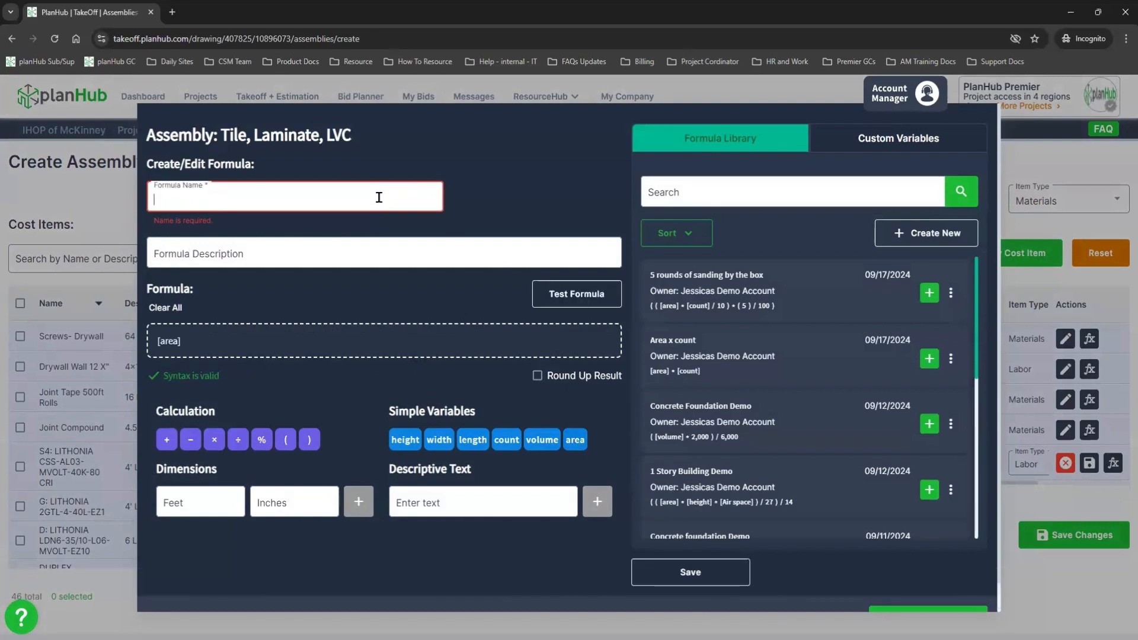
{"action": "type", "text": "area"}
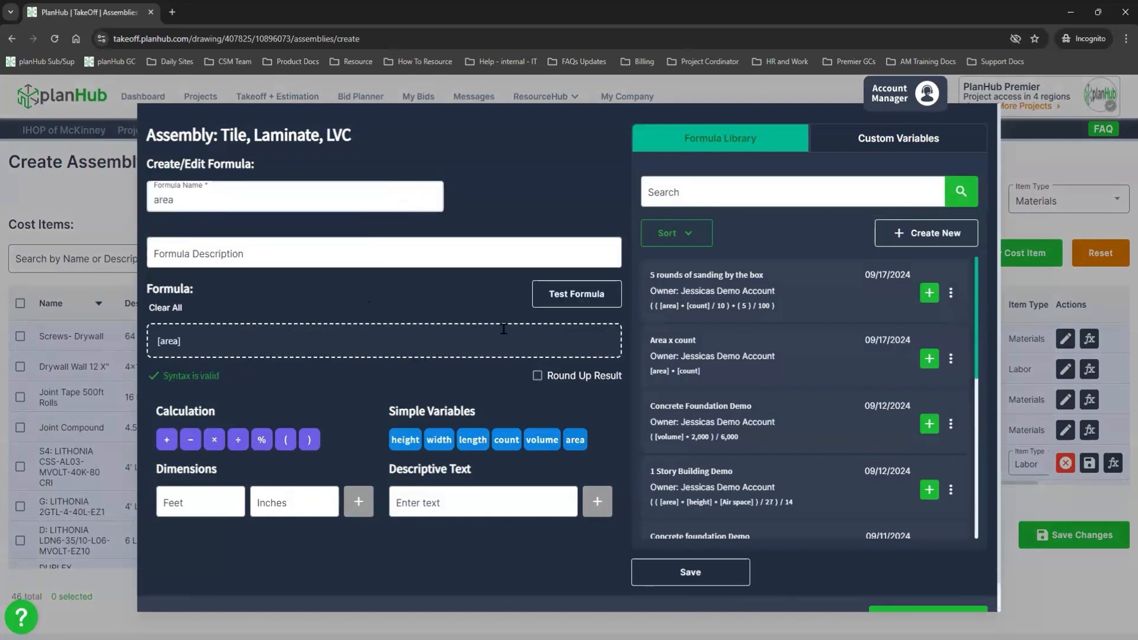
{"action": "left_click", "coordinate": [685, 573]}
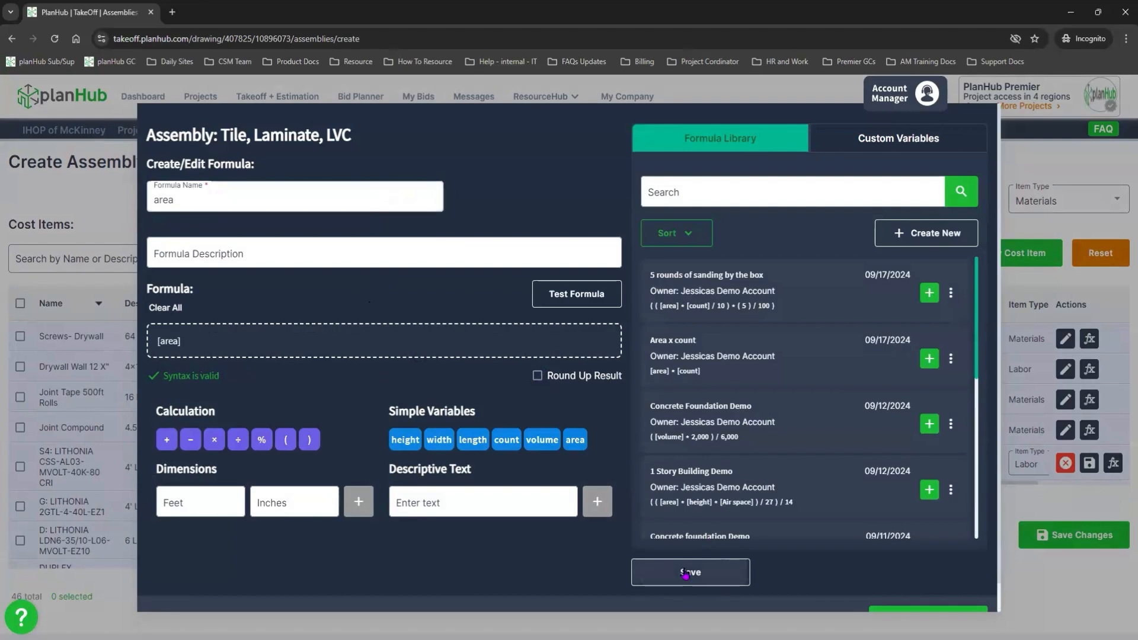
{"action": "left_click", "coordinate": [928, 592]}
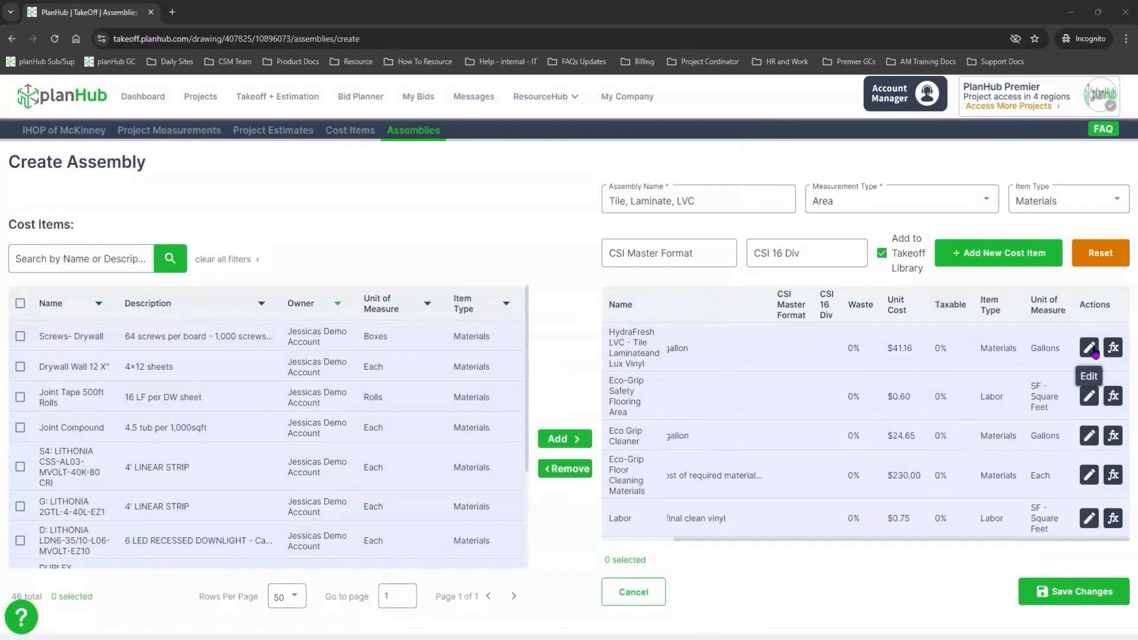
Set the HydraFresh item's waste to 5% and taxable rate to 7.6%, and save the item
{"action": "left_click", "coordinate": [1065, 341]}
{"action": "left_click_drag", "start_coordinate": [820, 483], "coordinate": [873, 479]}
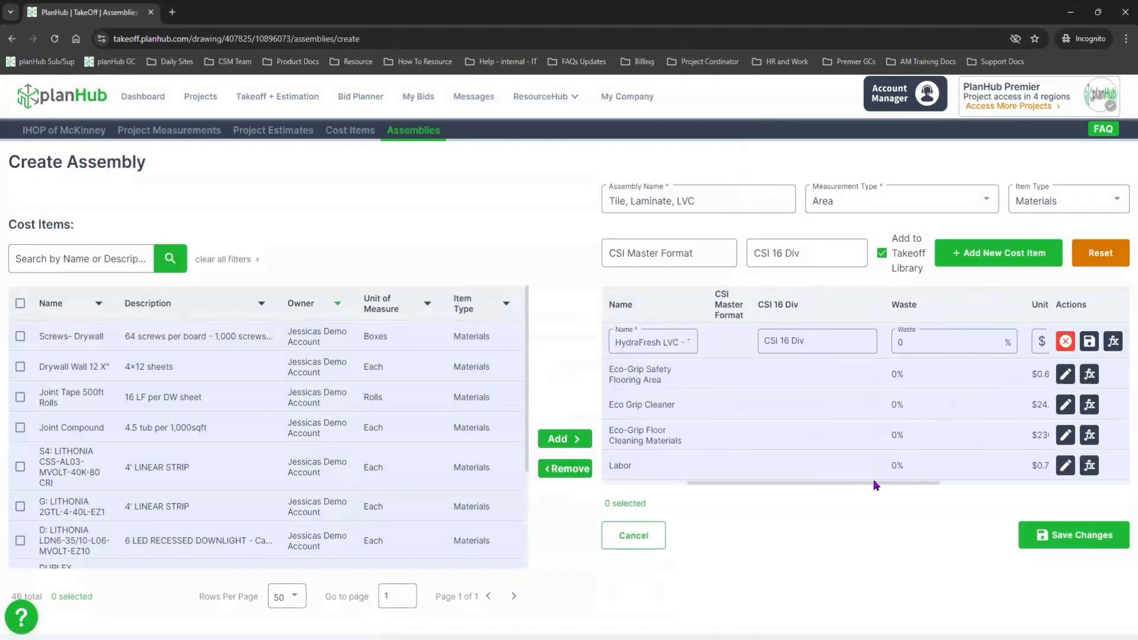
{"action": "left_click", "coordinate": [915, 339]}
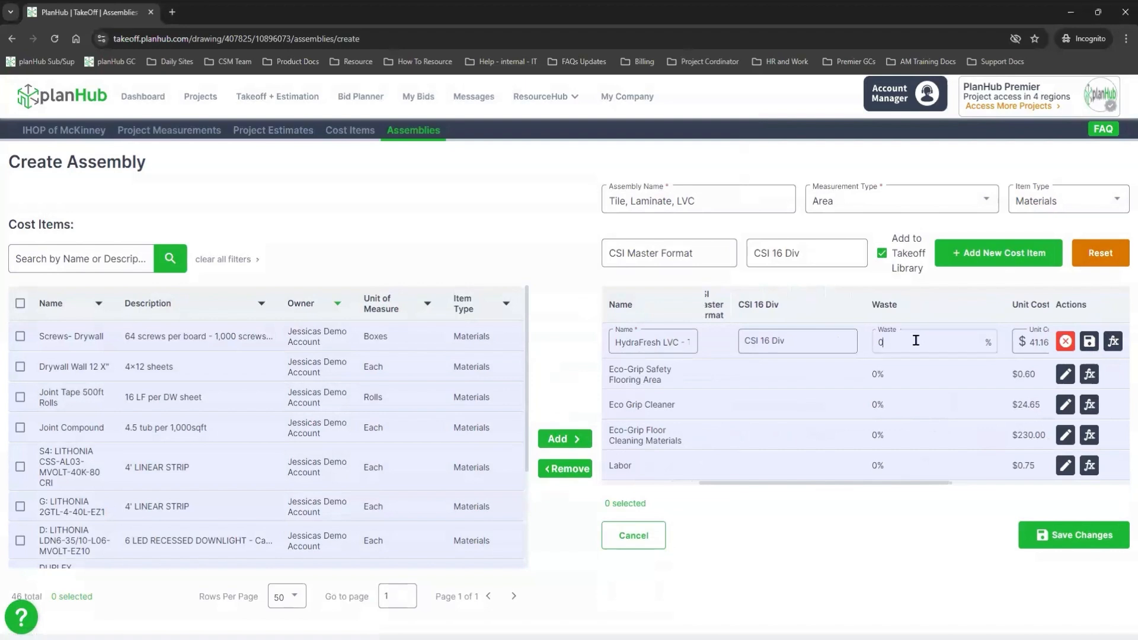
{"action": "key", "text": "BackSpace"}
{"action": "type", "text": "5"}
{"action": "left_click_drag", "start_coordinate": [942, 482], "coordinate": [1046, 480]}
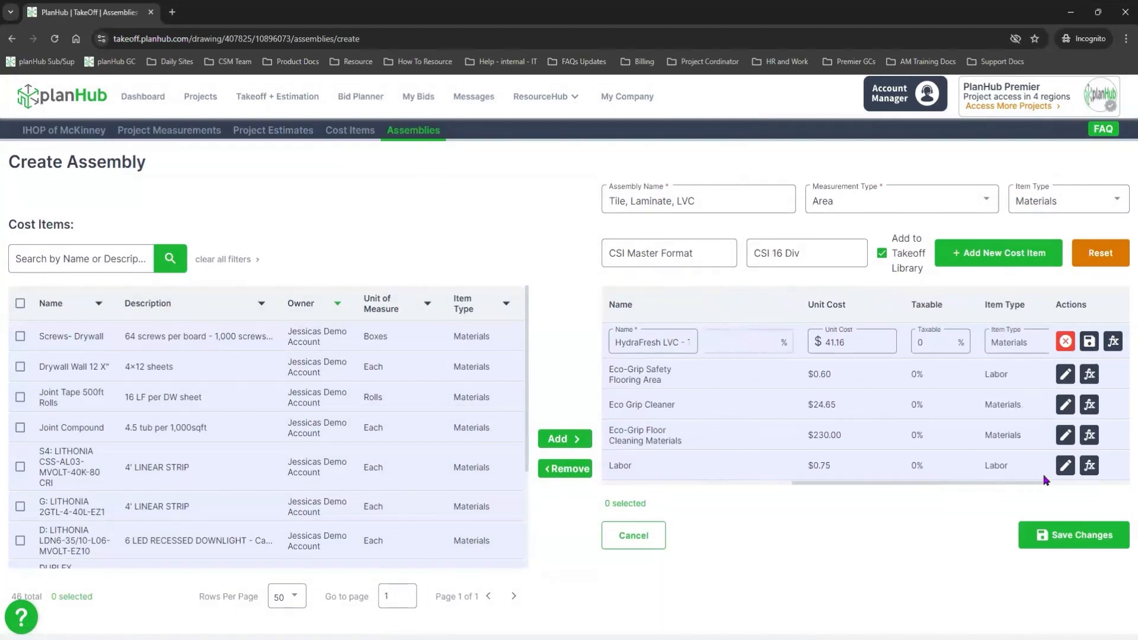
{"action": "left_click", "coordinate": [922, 343]}
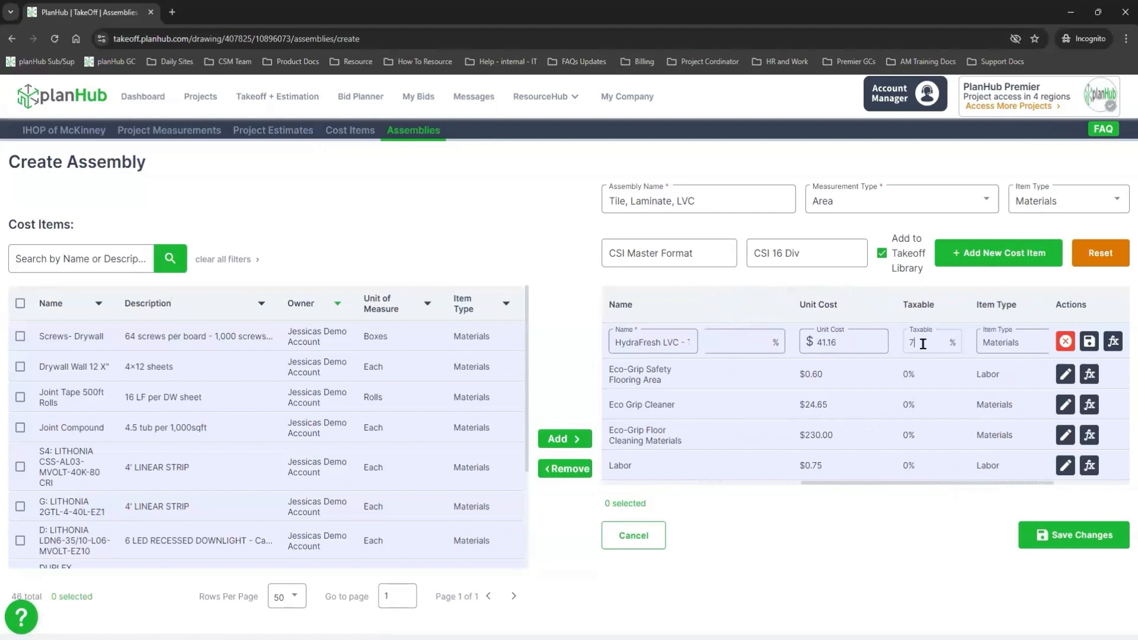
{"action": "type", "text": "7.6"}
{"action": "left_click_drag", "start_coordinate": [1007, 483], "coordinate": [1089, 478]}
{"action": "left_click", "coordinate": [1089, 341]}
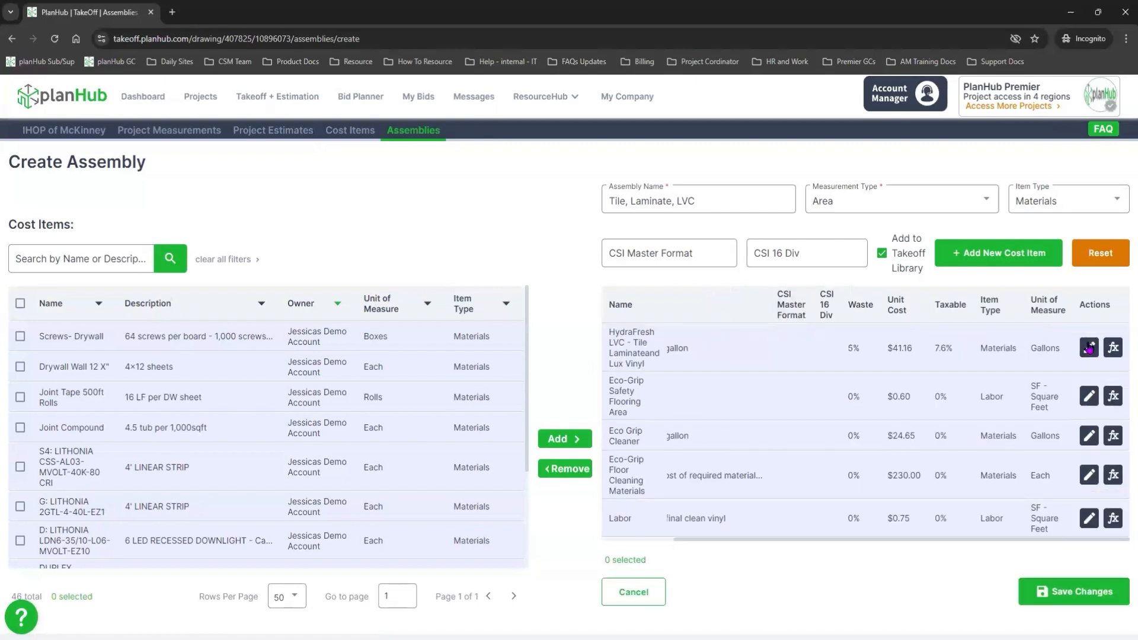
Remove the Eco-Grip Safety Flooring Area item from the assembly
{"action": "left_click", "coordinate": [614, 372]}
{"action": "left_click", "coordinate": [578, 469]}
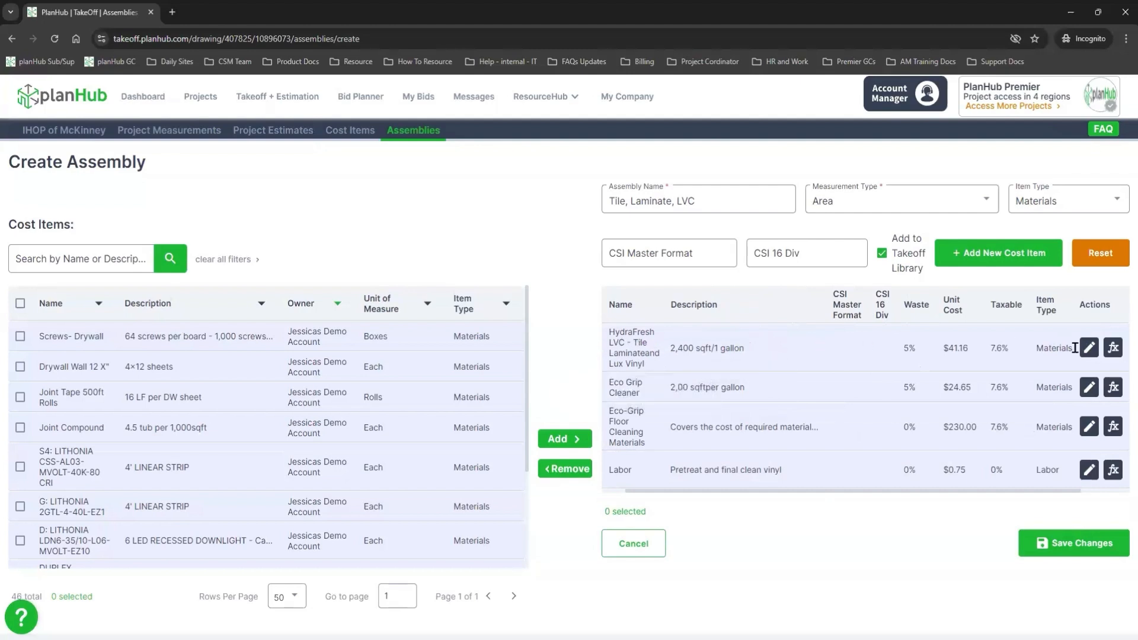
Create the formula "Area by the gallon that covers 2400 sqft" as [area]/2400, save it to the library and apply it to the HydraFresh item
{"action": "left_click", "coordinate": [1118, 354]}
{"action": "left_click", "coordinate": [569, 438]}
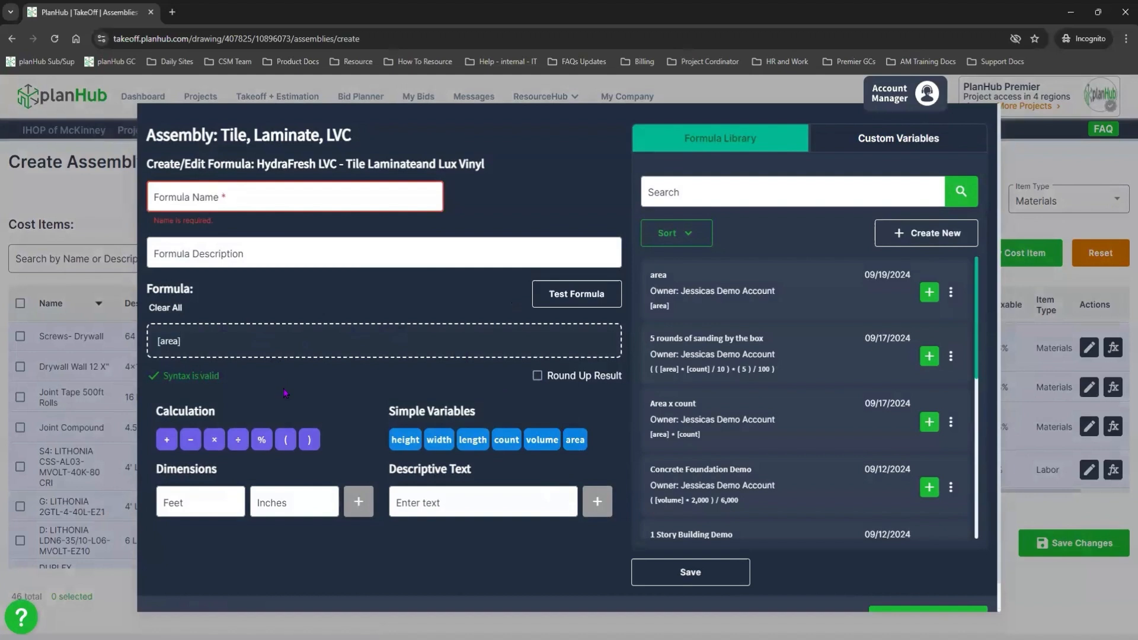
{"action": "type", "text": "/"}
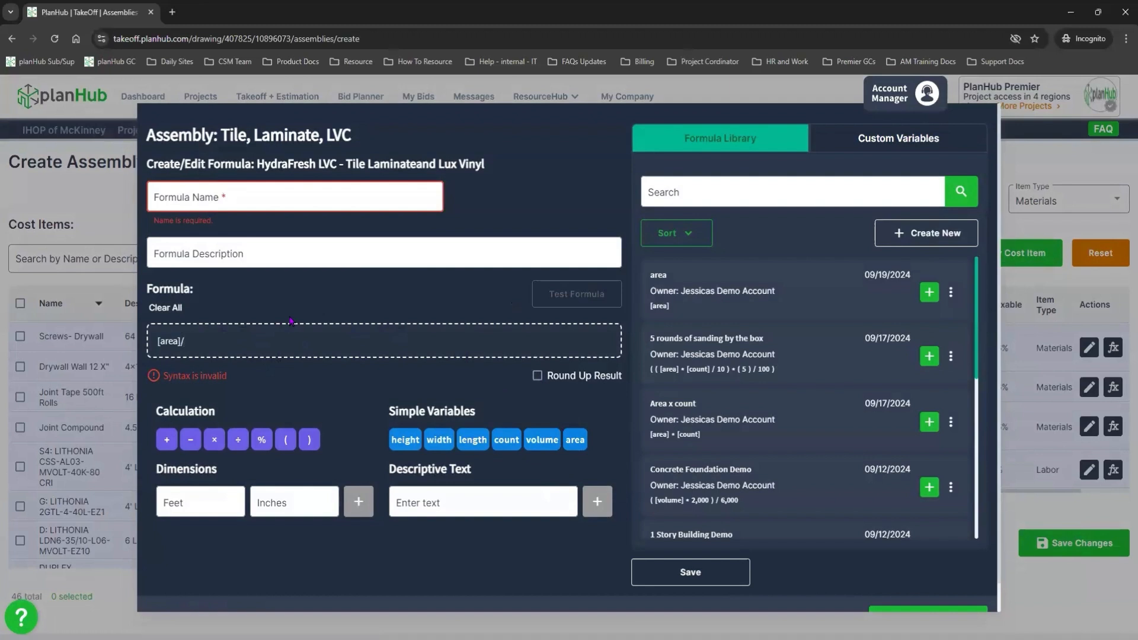
{"action": "type", "text": "2400"}
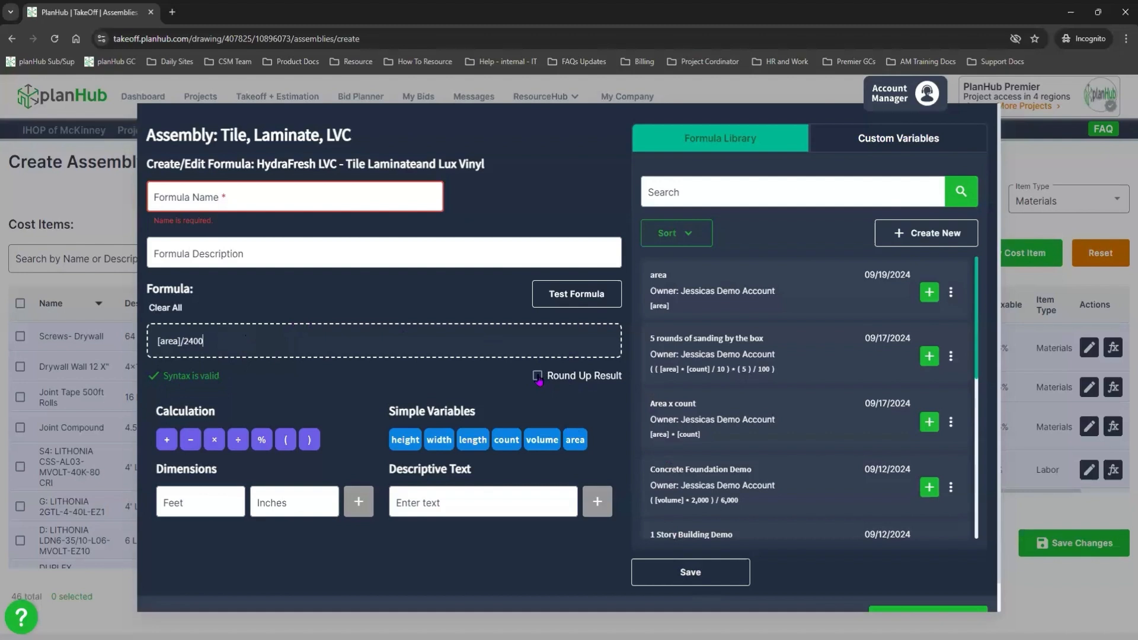
{"action": "left_click", "coordinate": [357, 200]}
{"action": "type", "text": "Area by the gallon that covers 2400 sqft"}
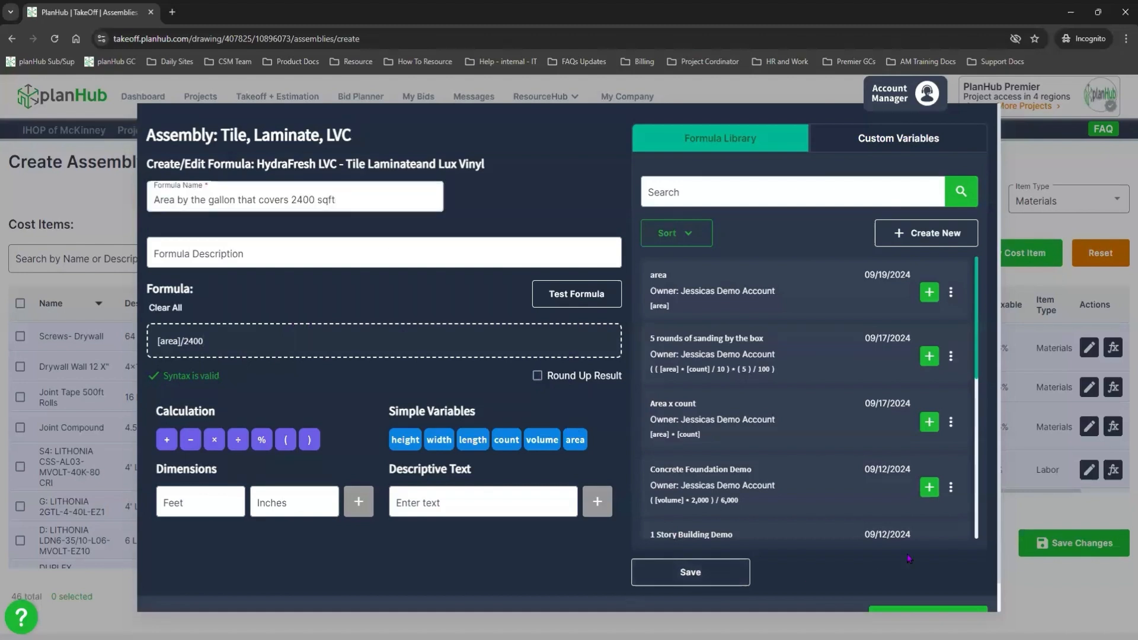
{"action": "scroll", "coordinate": [908, 560], "scroll_direction": "down", "scroll_amount": 1}
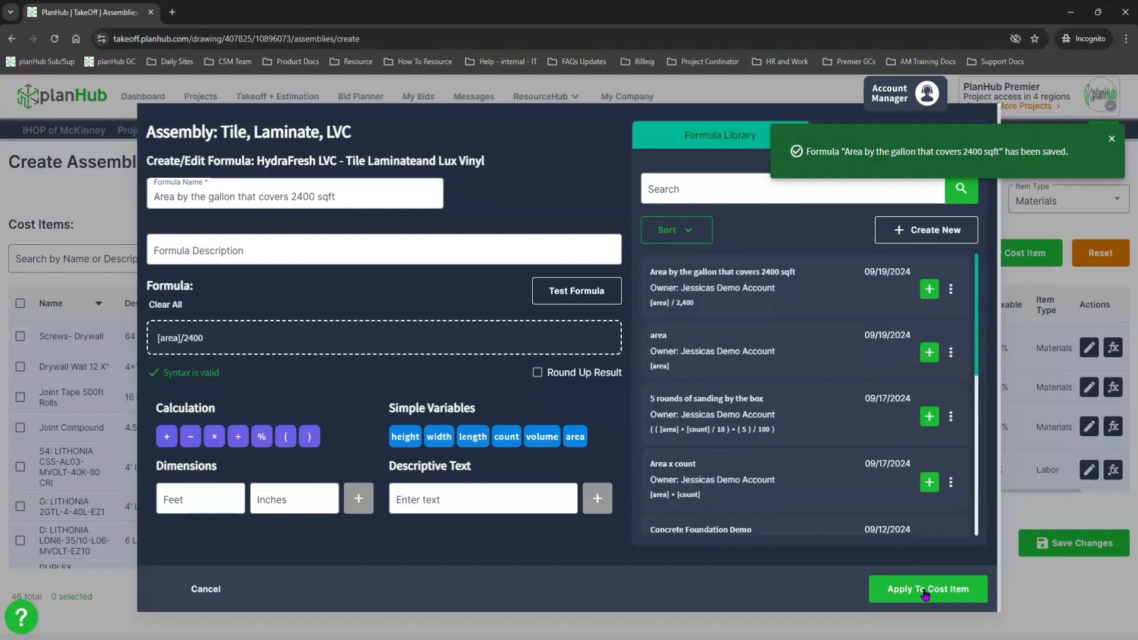
{"action": "left_click", "coordinate": [925, 589]}
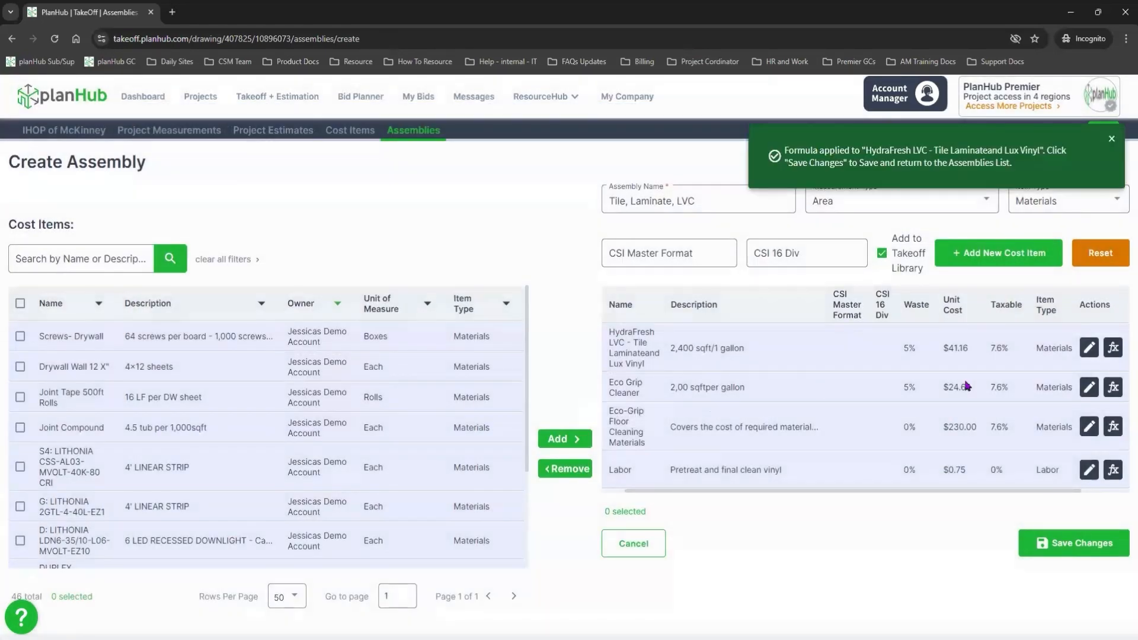
Create the formula "Area by the gallon that covers 2,000 sqft" as [area]/2000, save it and apply it to Eco Grip Cleaner
{"action": "left_click", "coordinate": [1112, 387]}
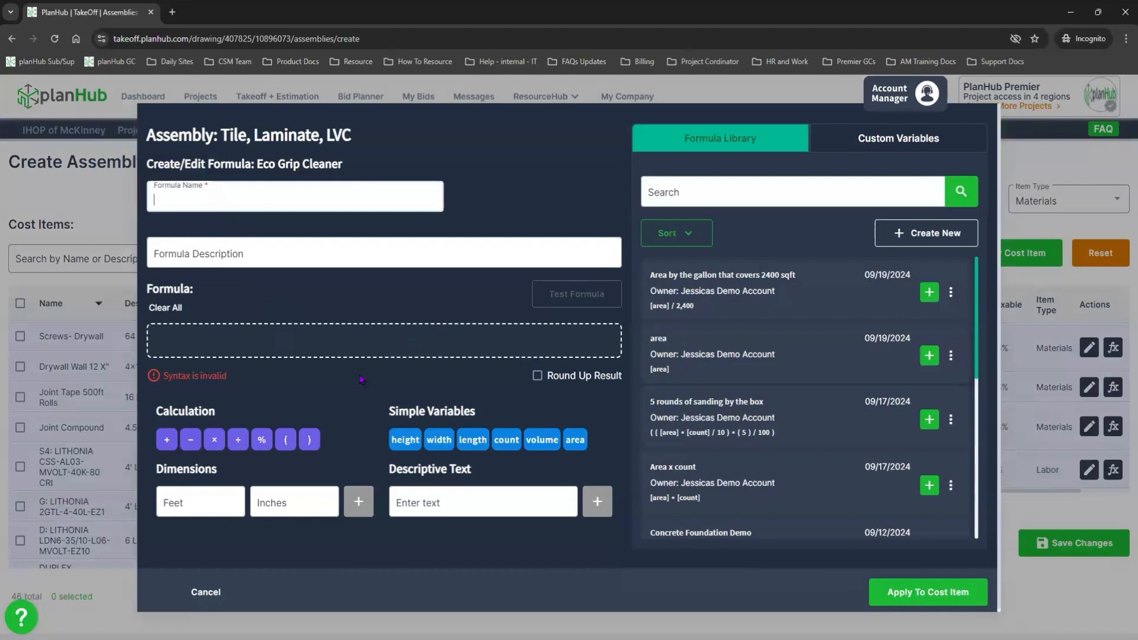
{"action": "left_click", "coordinate": [574, 440]}
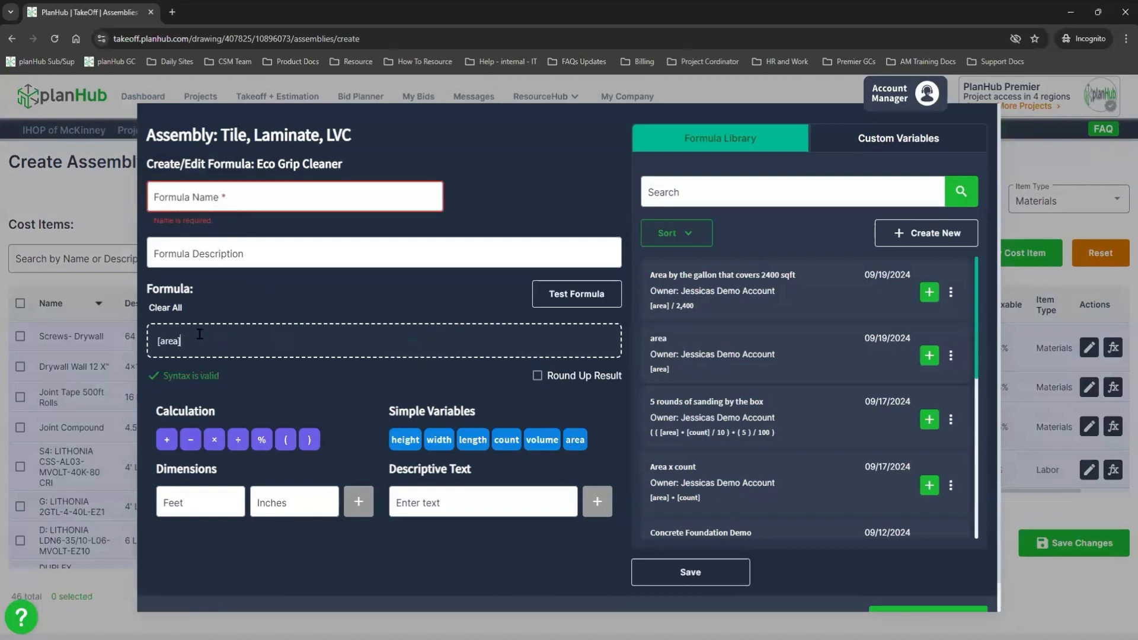
{"action": "type", "text": "/2000"}
{"action": "left_click", "coordinate": [208, 197]}
{"action": "type", "text": "Area by the gallon that covers 2,000 sgft"}
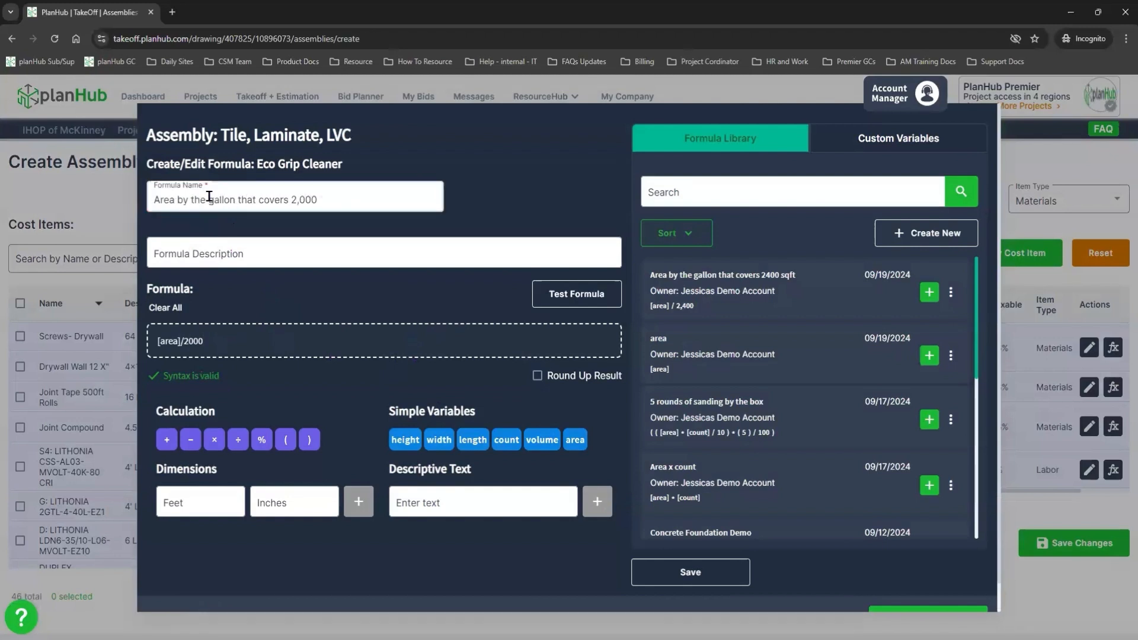
{"action": "left_click", "coordinate": [690, 572]}
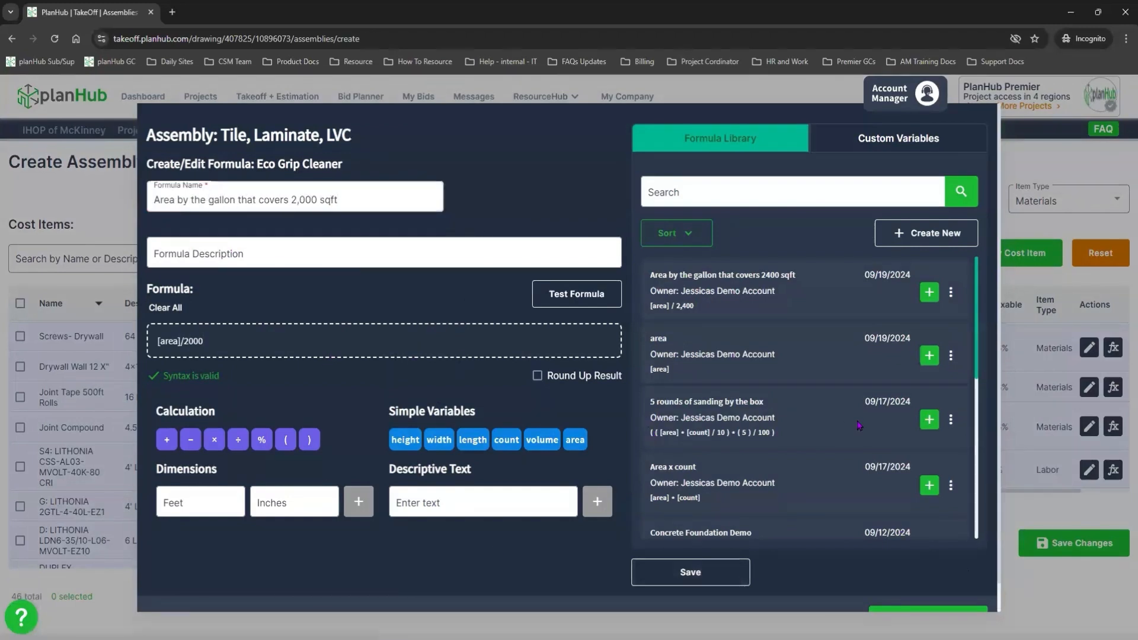
{"action": "left_click", "coordinate": [942, 600]}
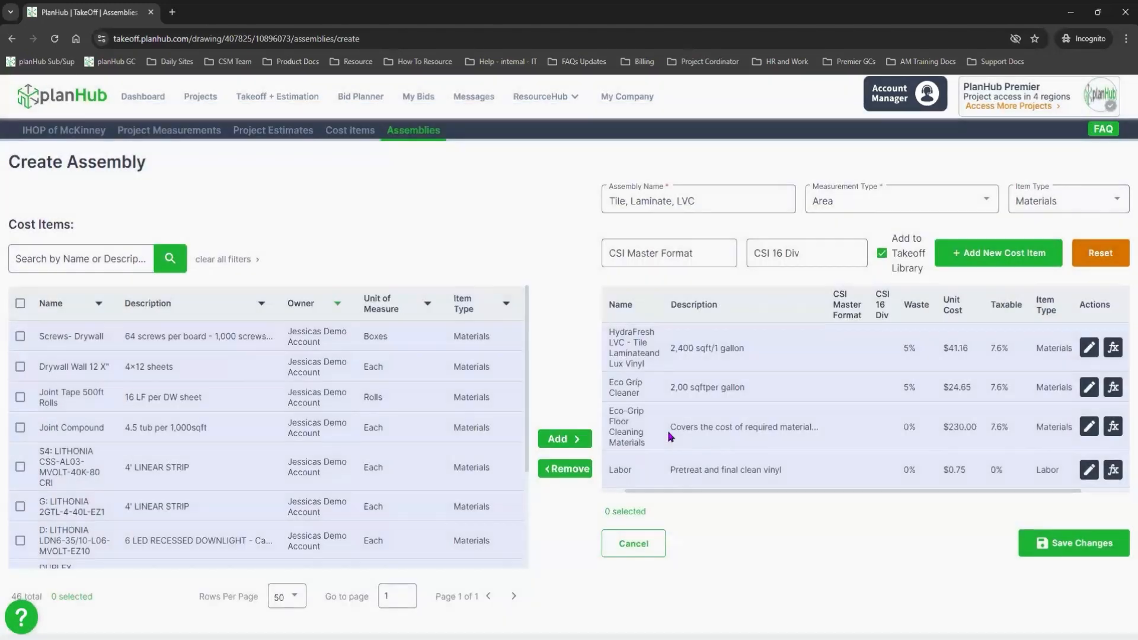
Check the units of measure of the assembly's cost items and apply the "area" formula to the Labor item again
{"action": "left_click_drag", "start_coordinate": [655, 490], "coordinate": [701, 494]}
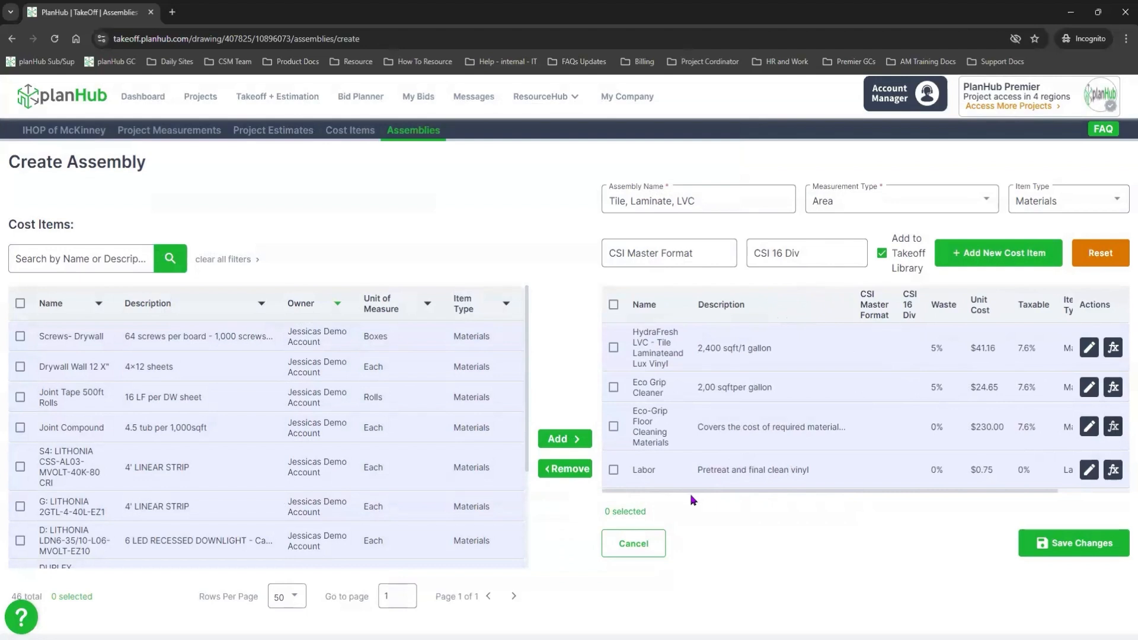
{"action": "left_click_drag", "start_coordinate": [702, 492], "coordinate": [803, 497]}
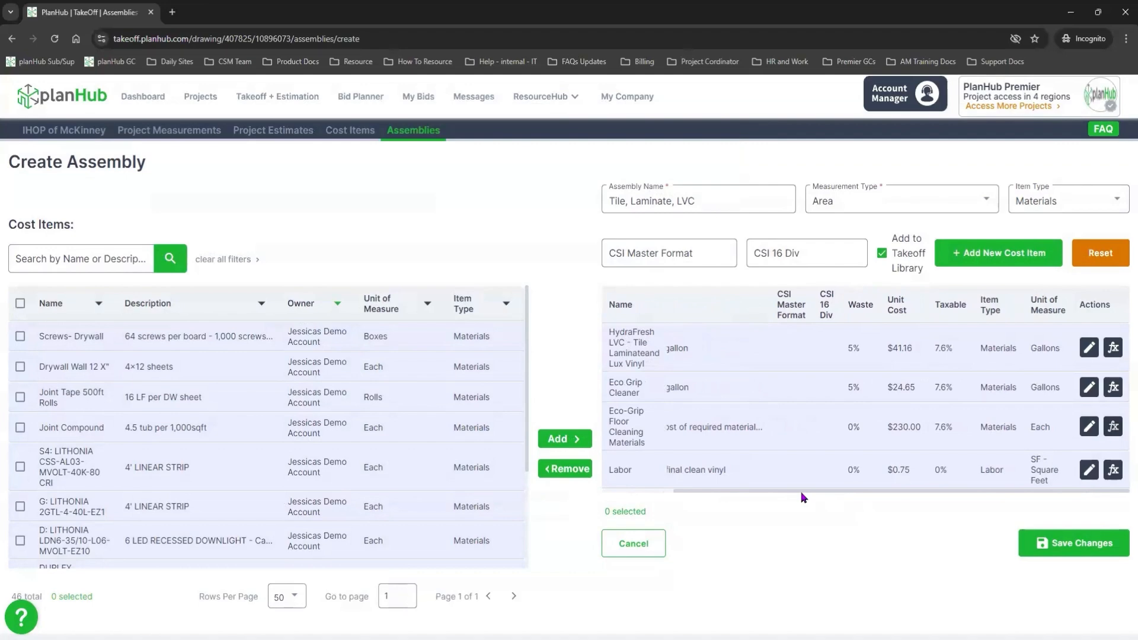
{"action": "left_click", "coordinate": [1113, 470]}
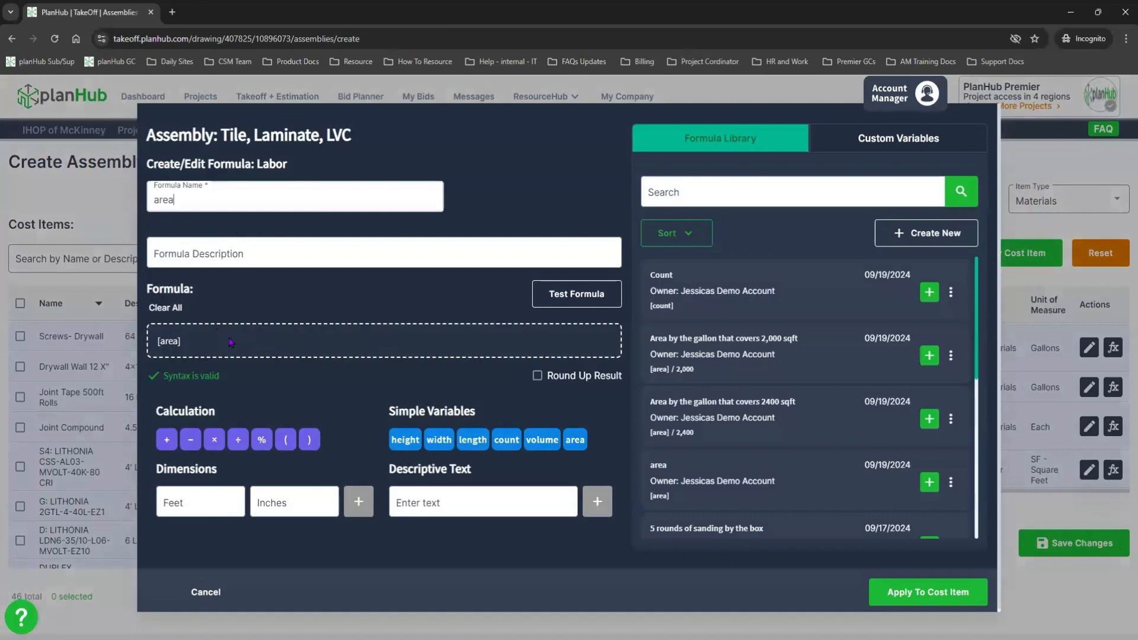
{"action": "left_click", "coordinate": [907, 593]}
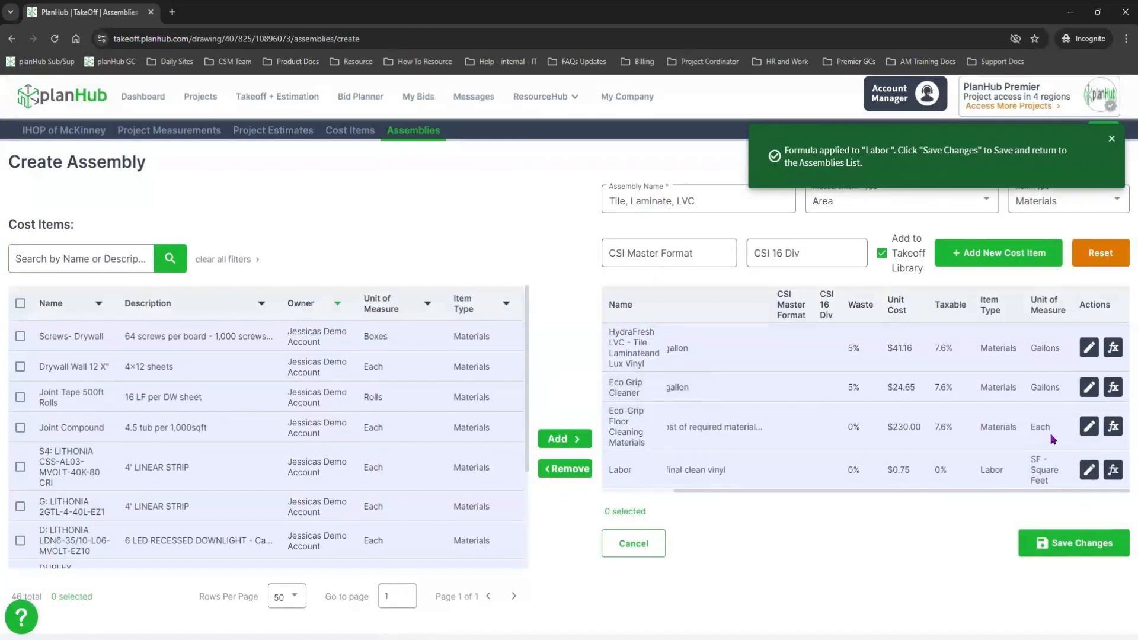
Add a new cost item named "Gloves" to the assembly with a unit cost of $2.00 and 1% waste
{"action": "left_click", "coordinate": [1001, 257]}
{"action": "left_click", "coordinate": [660, 465]}
{"action": "type", "text": "Gloves"}
{"action": "key", "text": "Tab"}
{"action": "left_click_drag", "start_coordinate": [817, 484], "coordinate": [957, 482]}
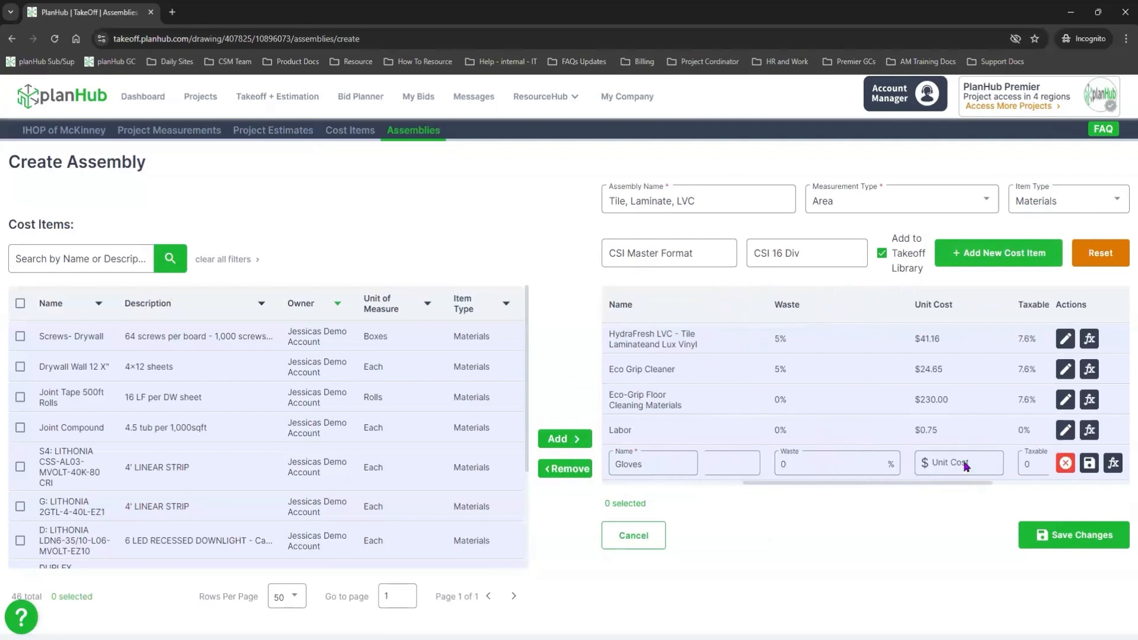
{"action": "left_click", "coordinate": [964, 465]}
{"action": "type", "text": "2.00"}
{"action": "double_click", "coordinate": [795, 464]}
{"action": "type", "text": "1"}
Set the Gloves item's item type to Equipment and unit of measure to Each, and save the item
{"action": "left_click_drag", "start_coordinate": [884, 483], "coordinate": [1031, 484]}
{"action": "left_click", "coordinate": [847, 464]}
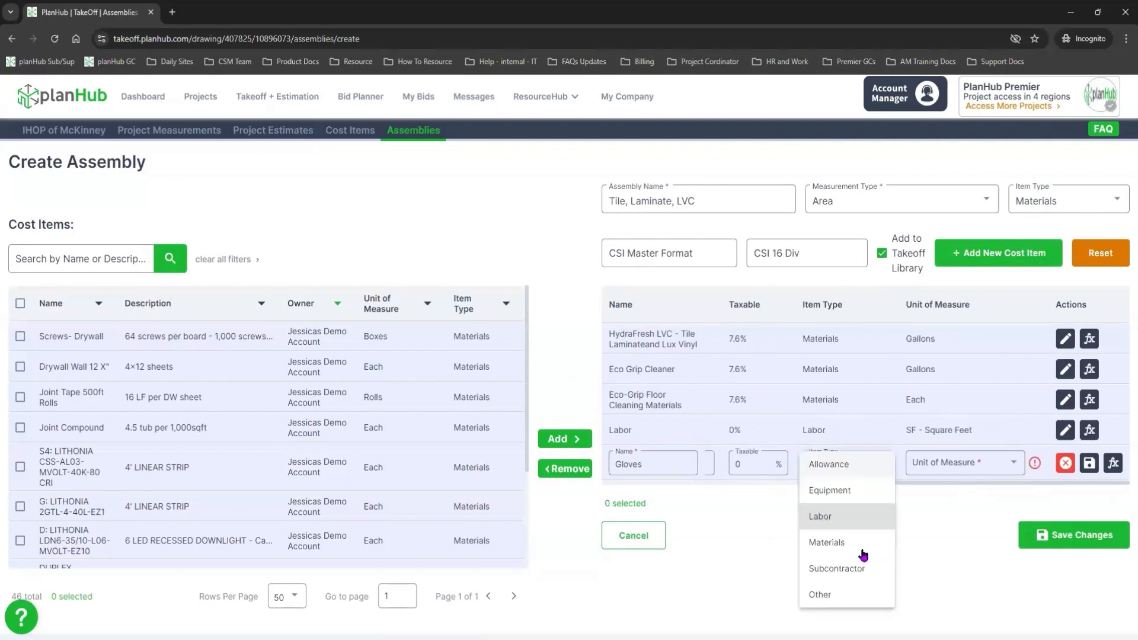
{"action": "left_click", "coordinate": [858, 493]}
{"action": "left_click", "coordinate": [965, 464]}
{"action": "left_click", "coordinate": [971, 519]}
{"action": "left_click", "coordinate": [1089, 463]}
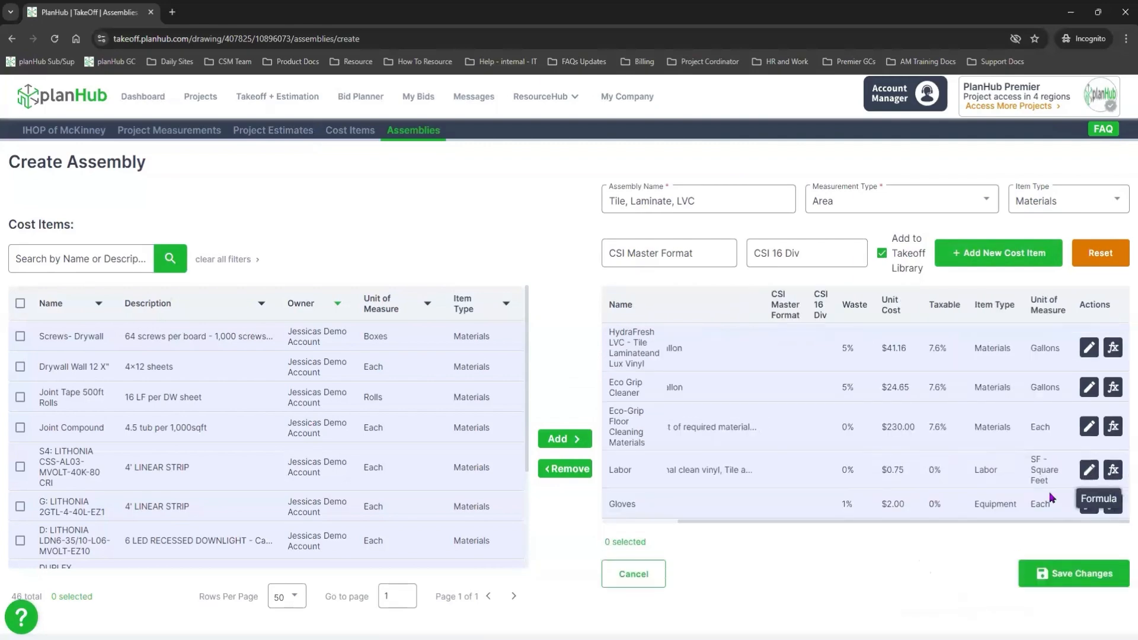
Create a formula named "Count" consisting of [count] for Eco-Grip Floor Cleaning Materials and save it to the formula library
{"action": "left_click", "coordinate": [1112, 504]}
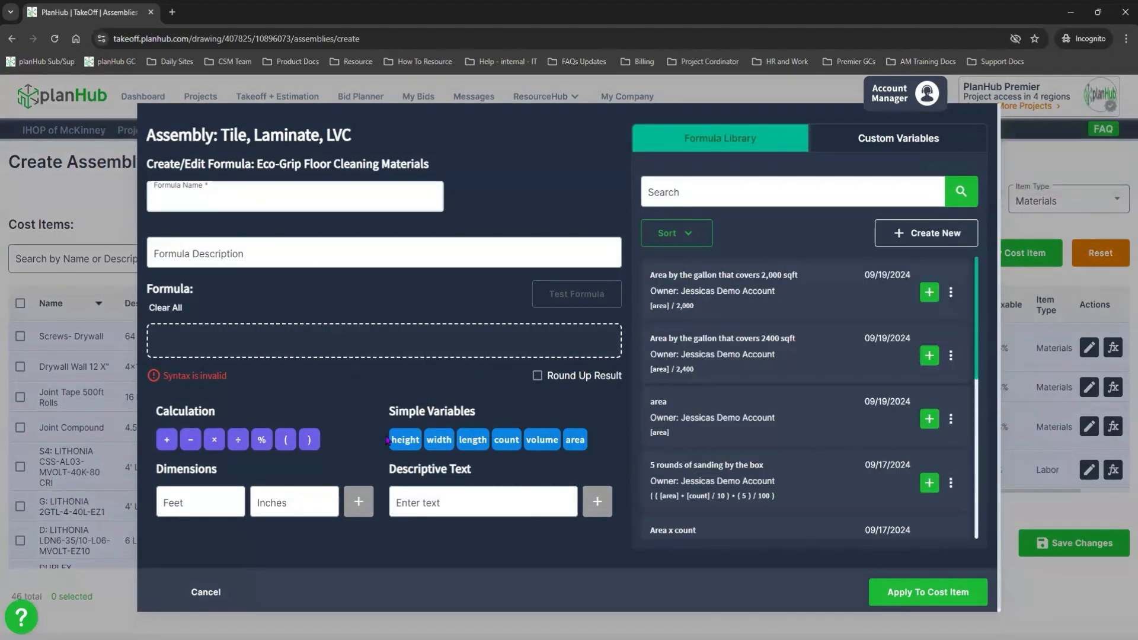
{"action": "left_click", "coordinate": [501, 442]}
{"action": "left_click", "coordinate": [255, 196]}
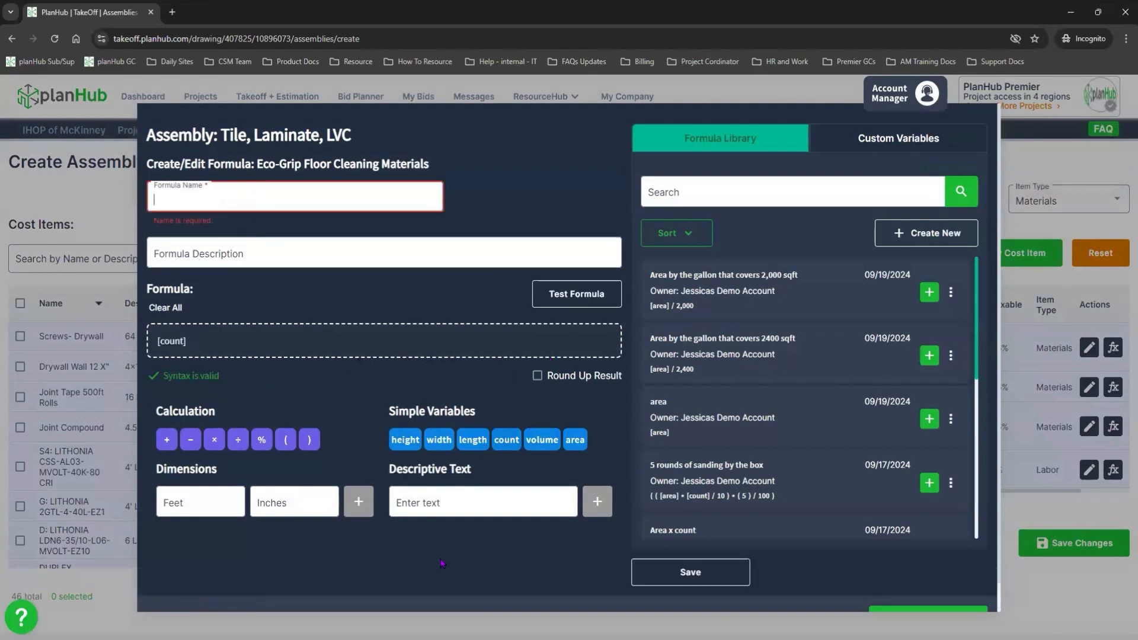
{"action": "type", "text": "C"}
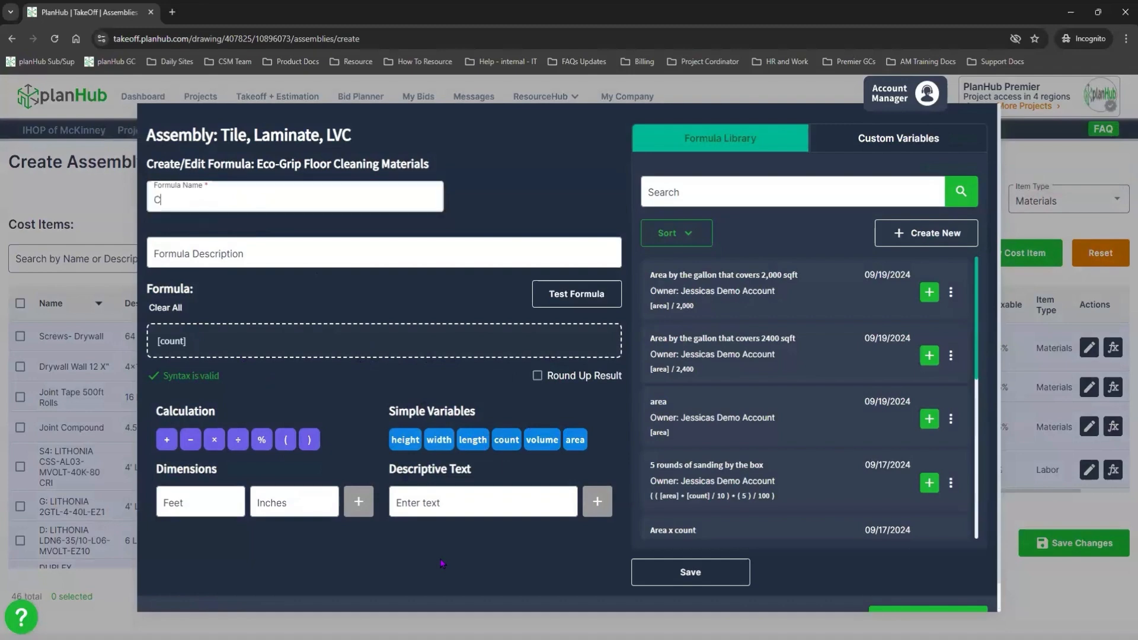
{"action": "type", "text": "ount"}
{"action": "left_click", "coordinate": [671, 572]}
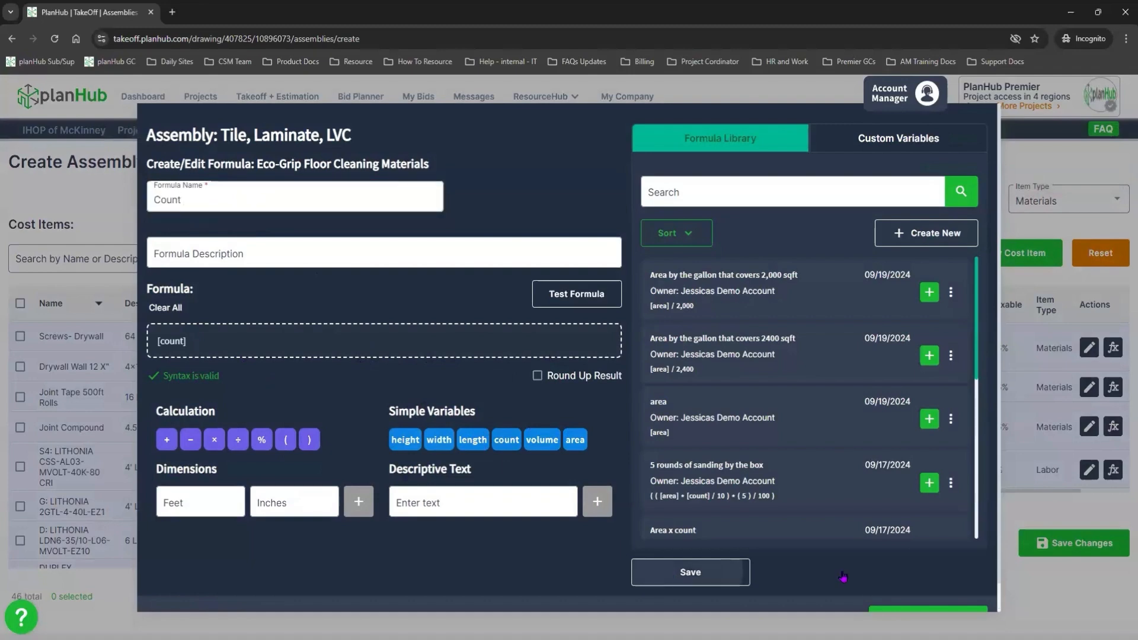
Name the new cost item "Microfiber Towels" and set its unit cost to $35
{"action": "type", "text": "Towels"}
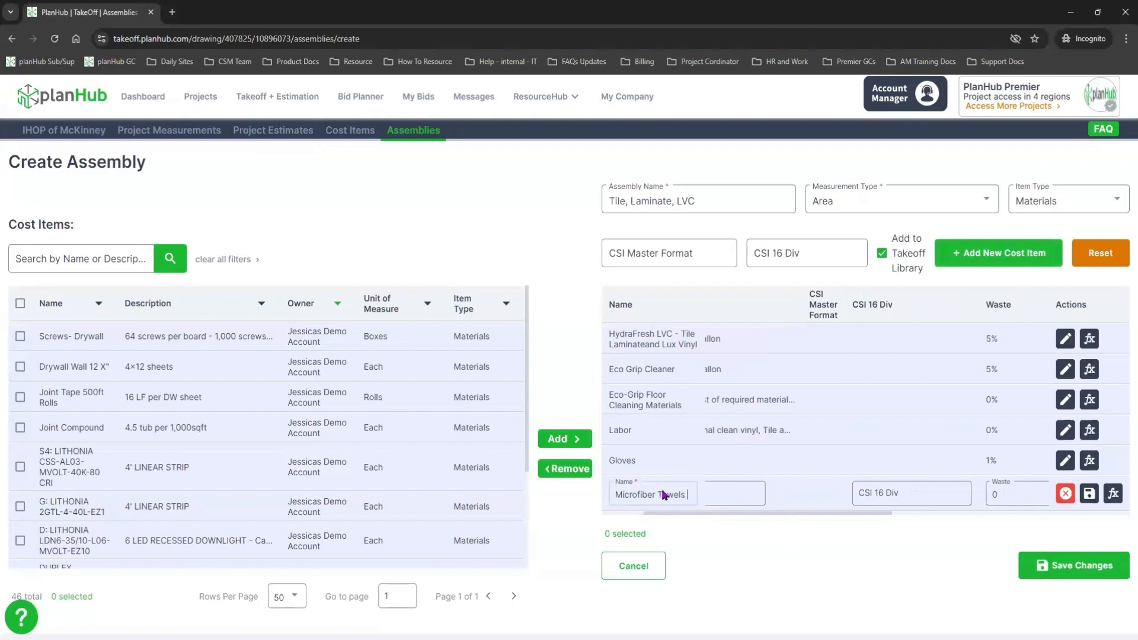
{"action": "left_click_drag", "start_coordinate": [691, 513], "coordinate": [881, 513]}
{"action": "left_click", "coordinate": [877, 492]}
{"action": "type", "text": "35"}
Set the Microfiber Towels item's item type to Equipment, choose its unit of measure, set the taxable rate to 7.6% and save the item
{"action": "left_click_drag", "start_coordinate": [953, 514], "coordinate": [996, 514]}
{"action": "left_click", "coordinate": [924, 493]}
{"action": "left_click", "coordinate": [907, 383]}
{"action": "left_click", "coordinate": [1011, 495]}
{"action": "scroll", "coordinate": [1012, 379], "scroll_direction": "down", "scroll_amount": 6}
{"action": "left_click", "coordinate": [1014, 364]}
{"action": "double_click", "coordinate": [807, 494]}
{"action": "type", "text": "7.6"}
{"action": "left_click", "coordinate": [1089, 496]}
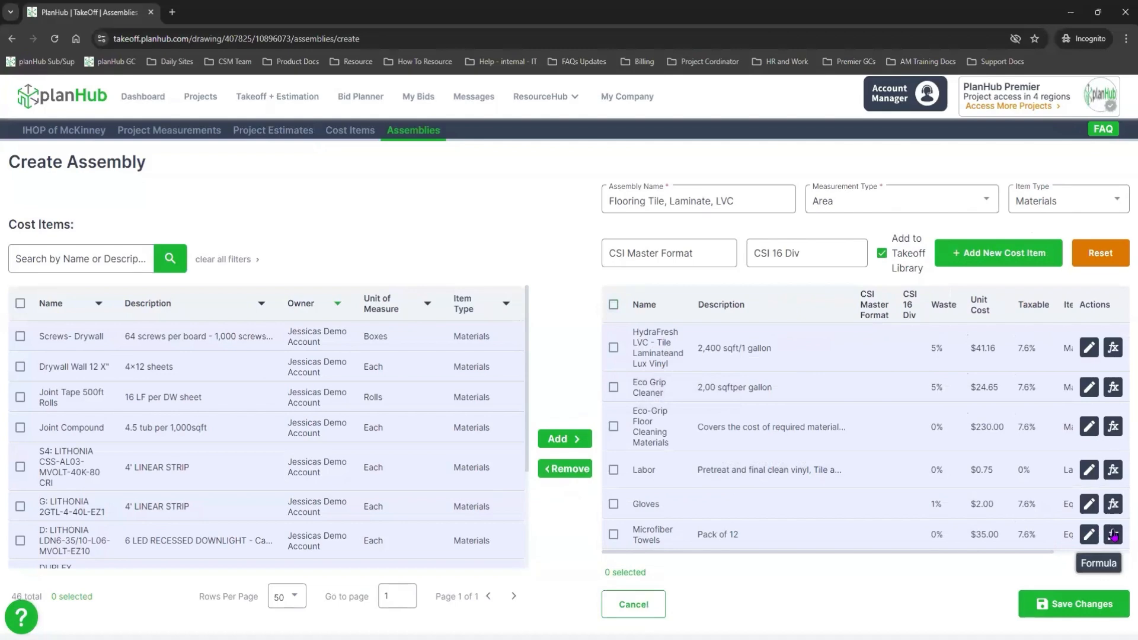
Give the Microfiber Towels item a formula consisting of [count] and save the "Flooring Tile, Laminate, LVC" assembly
{"action": "left_click", "coordinate": [1113, 535]}
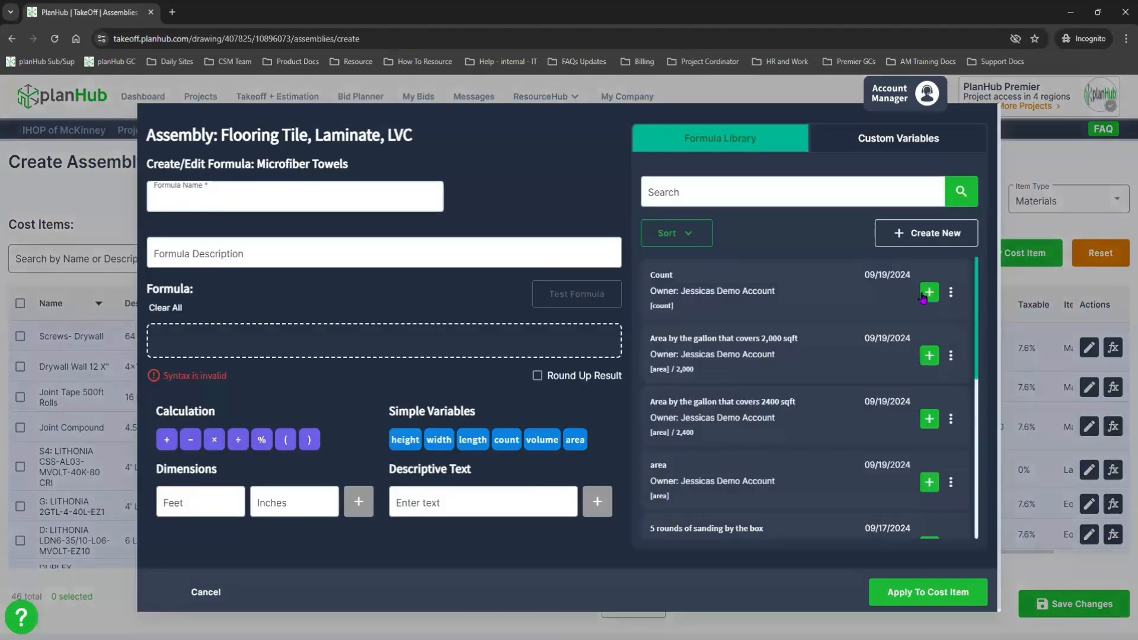
{"action": "left_click", "coordinate": [500, 436]}
{"action": "left_click", "coordinate": [940, 521]}
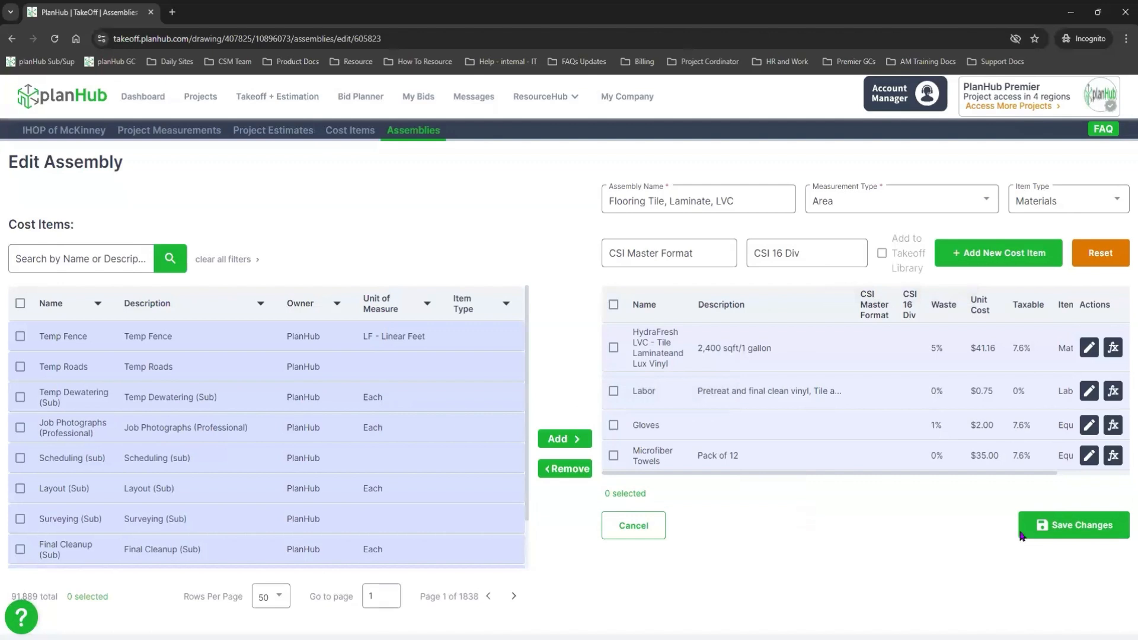
{"action": "left_click", "coordinate": [1073, 533]}
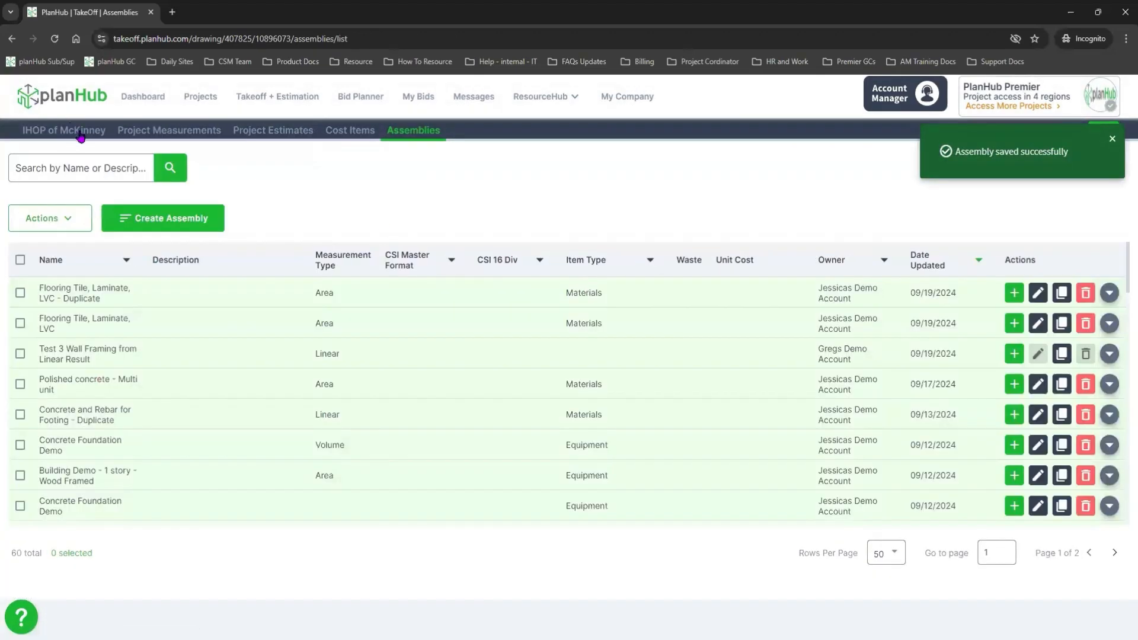
Send the Vinyl Flooring Area measurement of the IHOP of McKinney drawing to the "Flooring Tile, Laminate, LVC" assembly in a new estimate
{"action": "left_click", "coordinate": [81, 136]}
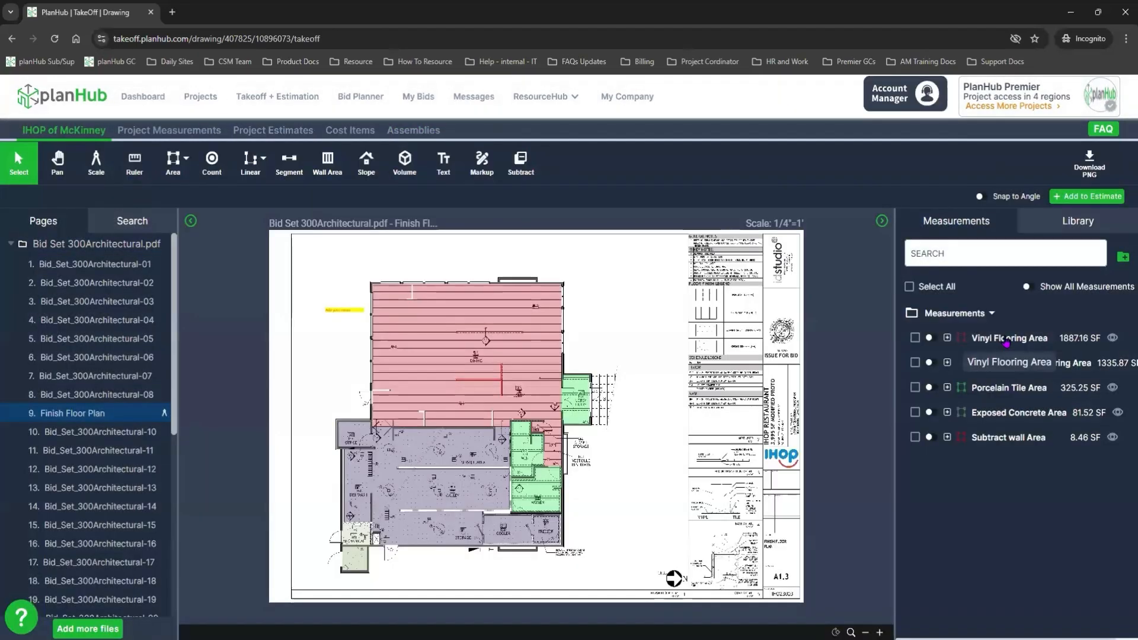
{"action": "right_click", "coordinate": [1006, 343]}
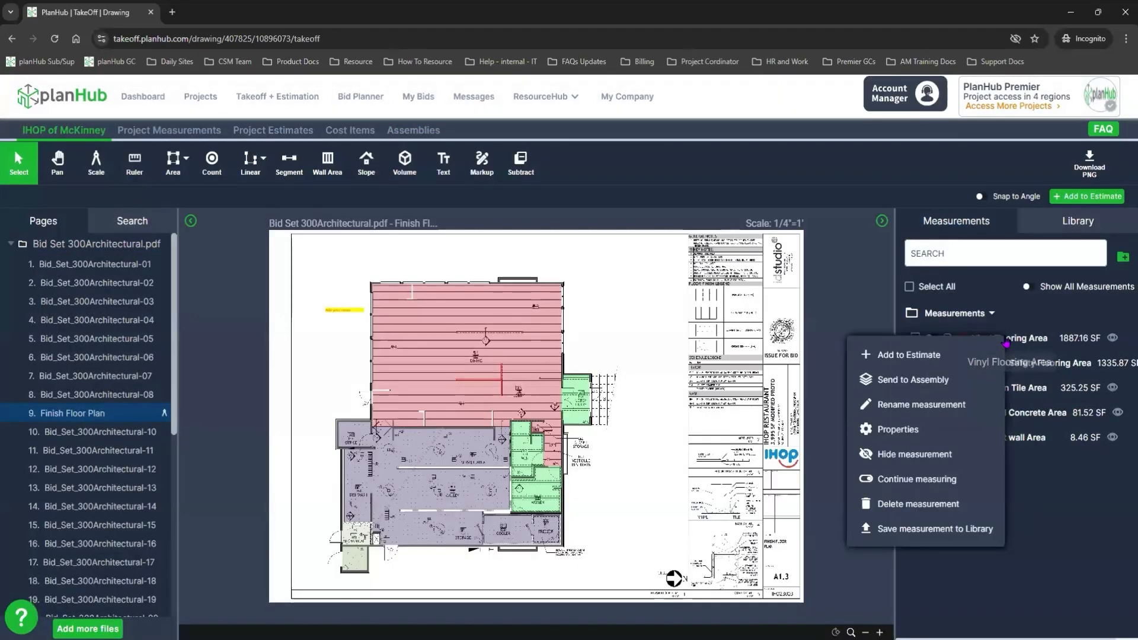
{"action": "left_click", "coordinate": [913, 380]}
{"action": "scroll", "coordinate": [471, 417], "scroll_direction": "down", "scroll_amount": 4}
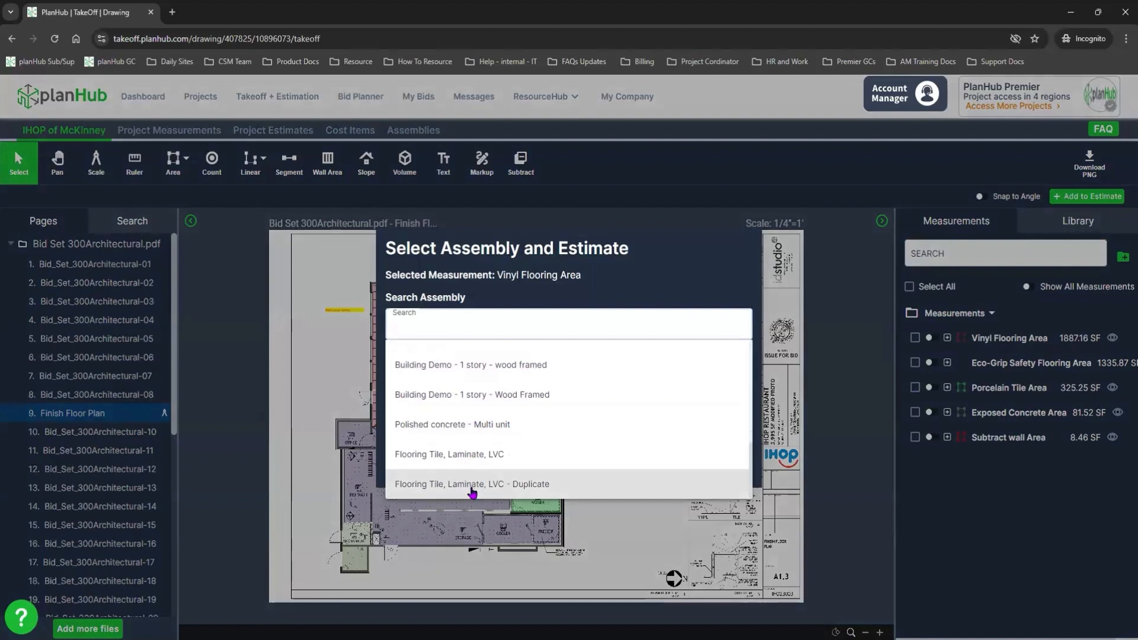
{"action": "left_click", "coordinate": [472, 455]}
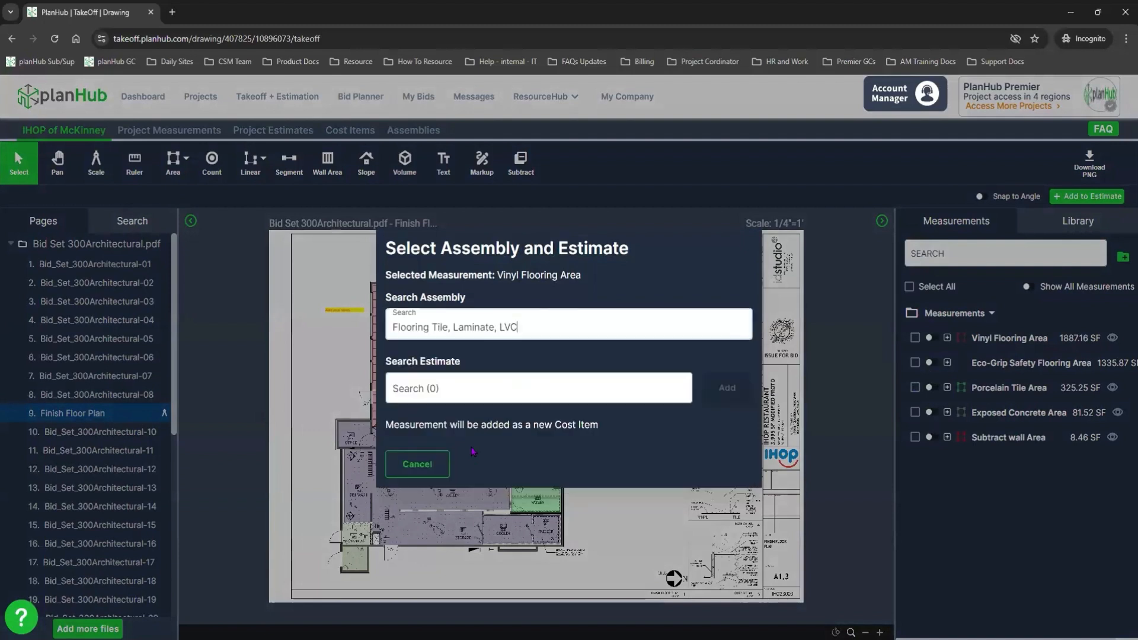
{"action": "left_click", "coordinate": [476, 401]}
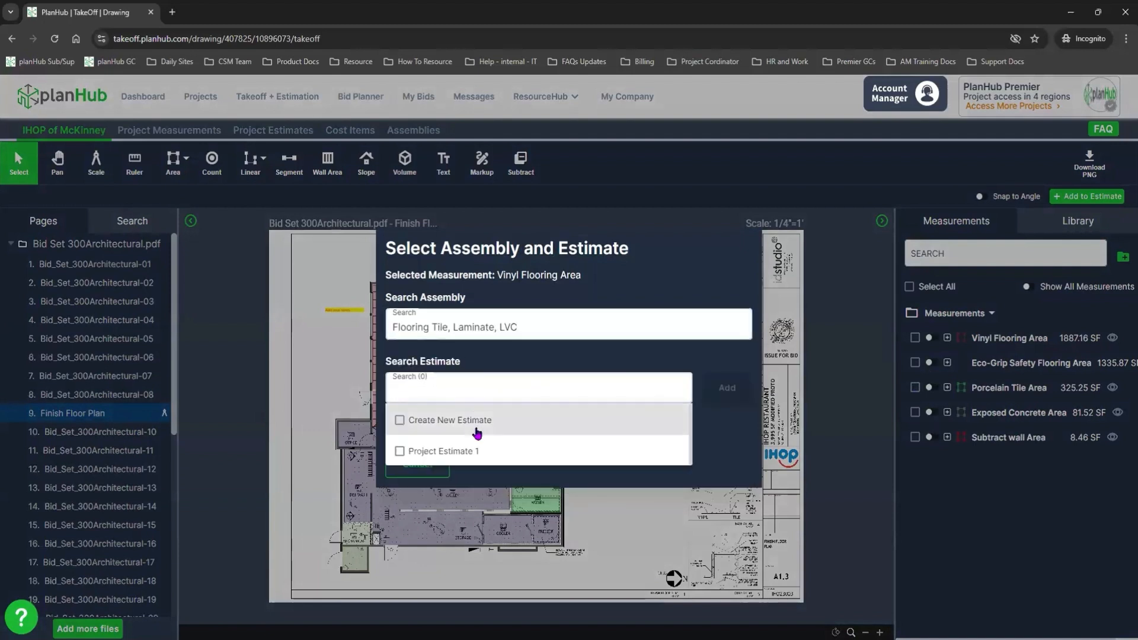
{"action": "left_click", "coordinate": [469, 424]}
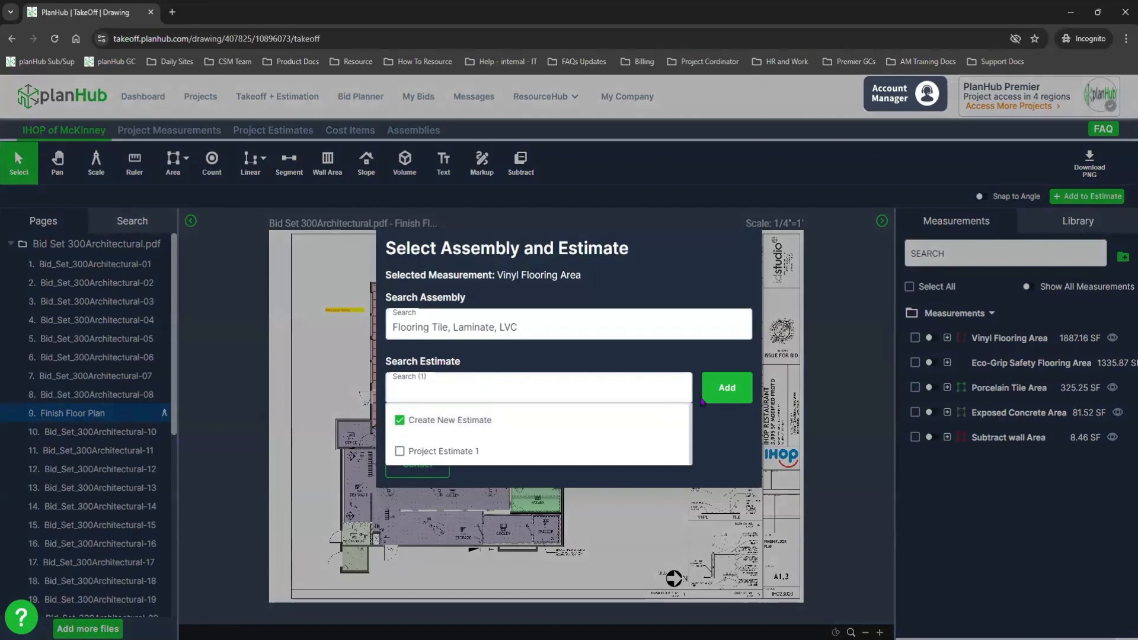
{"action": "left_click", "coordinate": [721, 392]}
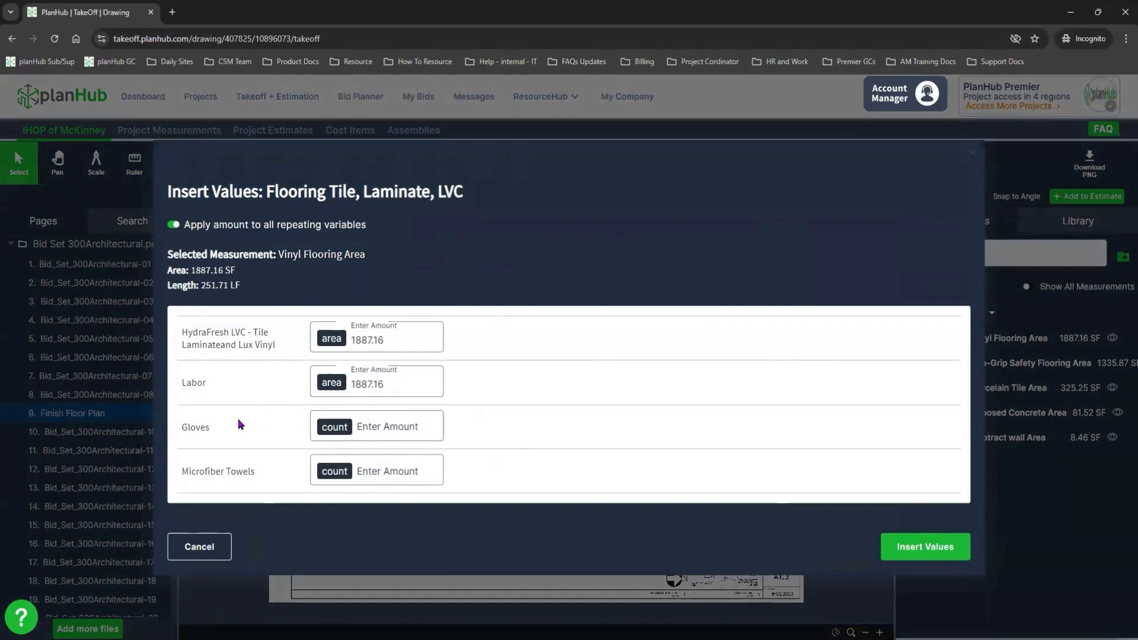
Set the count to 1 for Gloves and Microfiber Towels and insert the assembly values for the Vinyl Flooring Area
{"action": "left_click", "coordinate": [390, 428]}
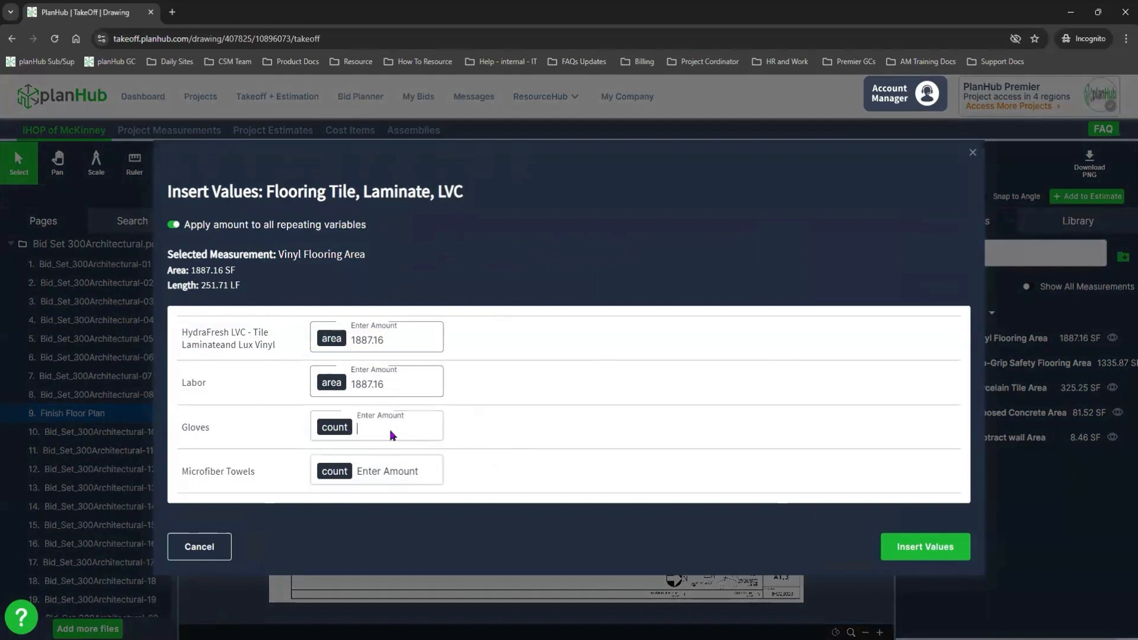
{"action": "type", "text": "1"}
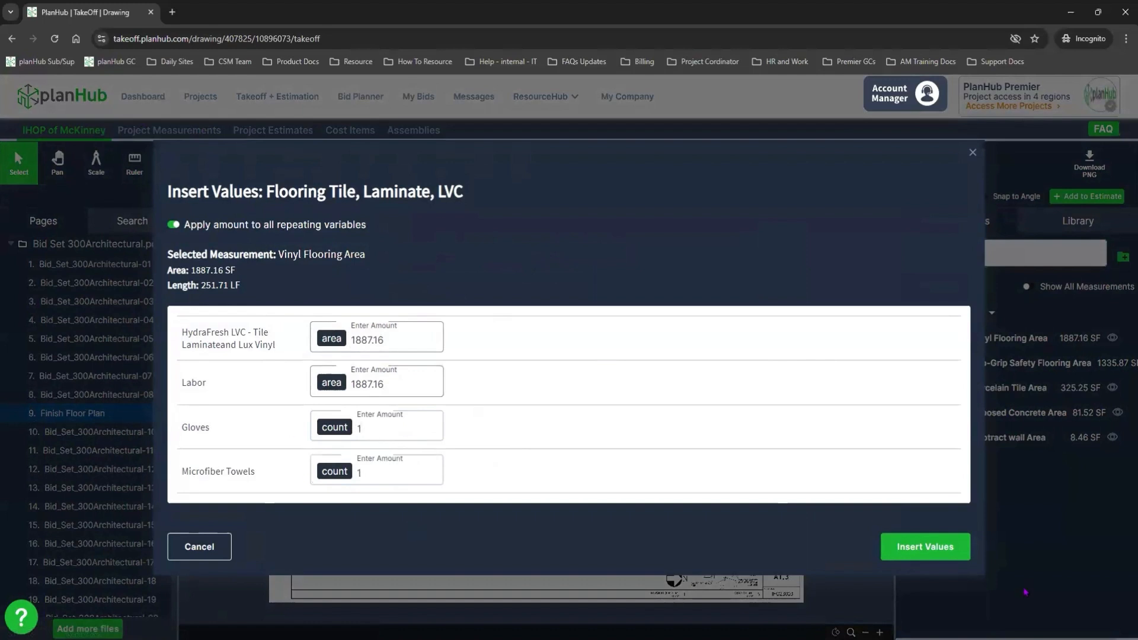
{"action": "left_click", "coordinate": [917, 559]}
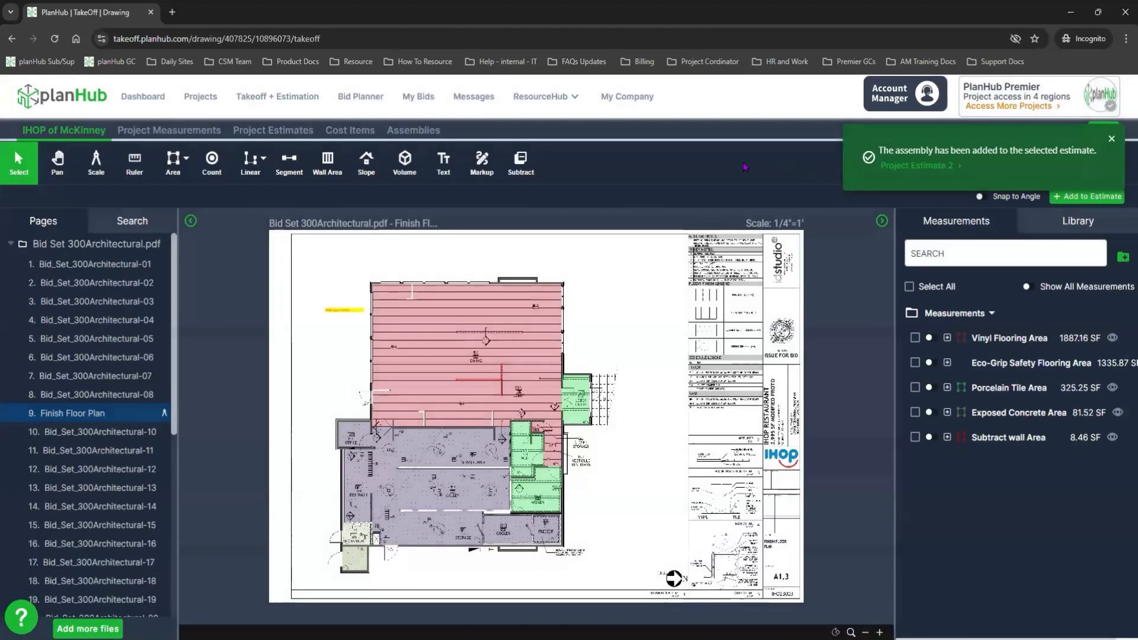
Expand the Vinyl Flooring Area assembly in Project Estimate 2 and review its cost items across to the subtotal, tax and total columns
{"action": "left_click", "coordinate": [274, 132]}
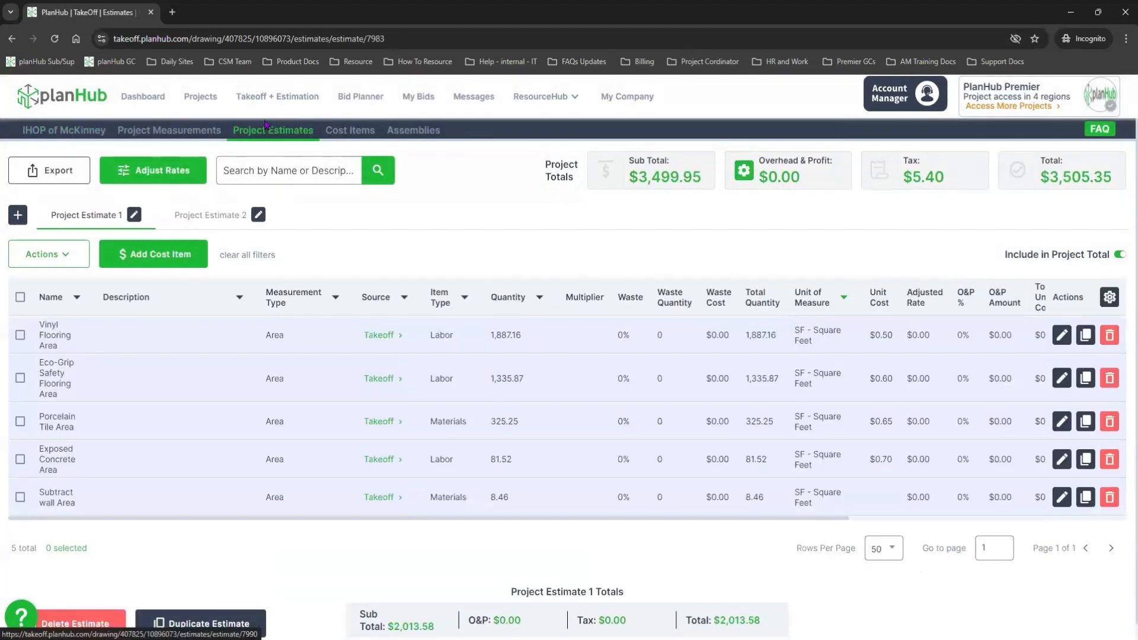
{"action": "left_click", "coordinate": [207, 217]}
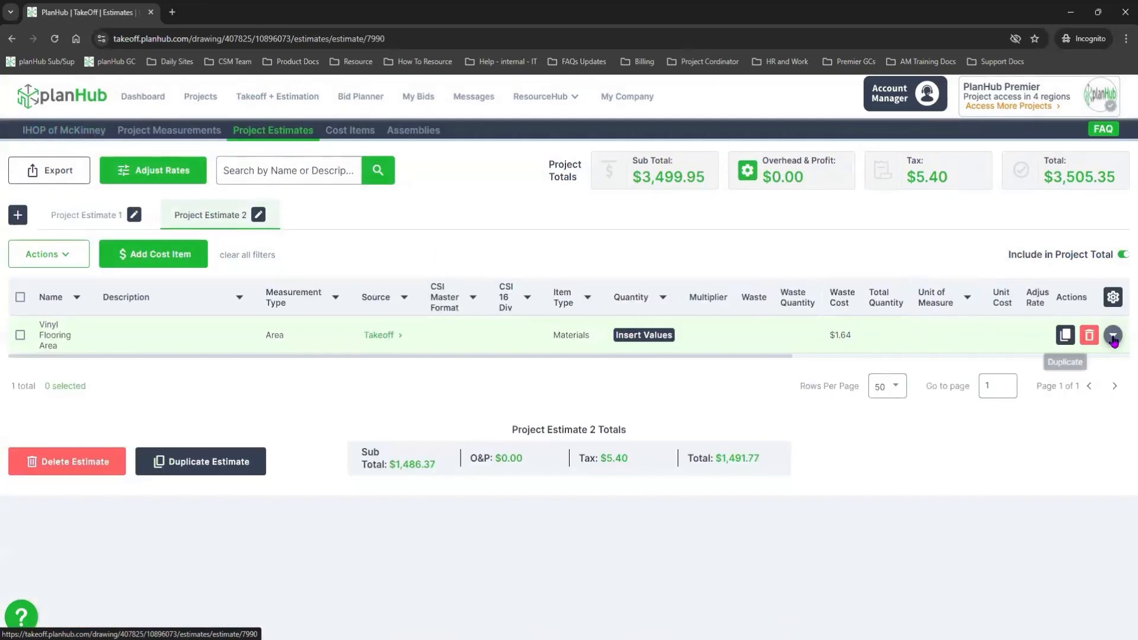
{"action": "left_click", "coordinate": [1112, 336]}
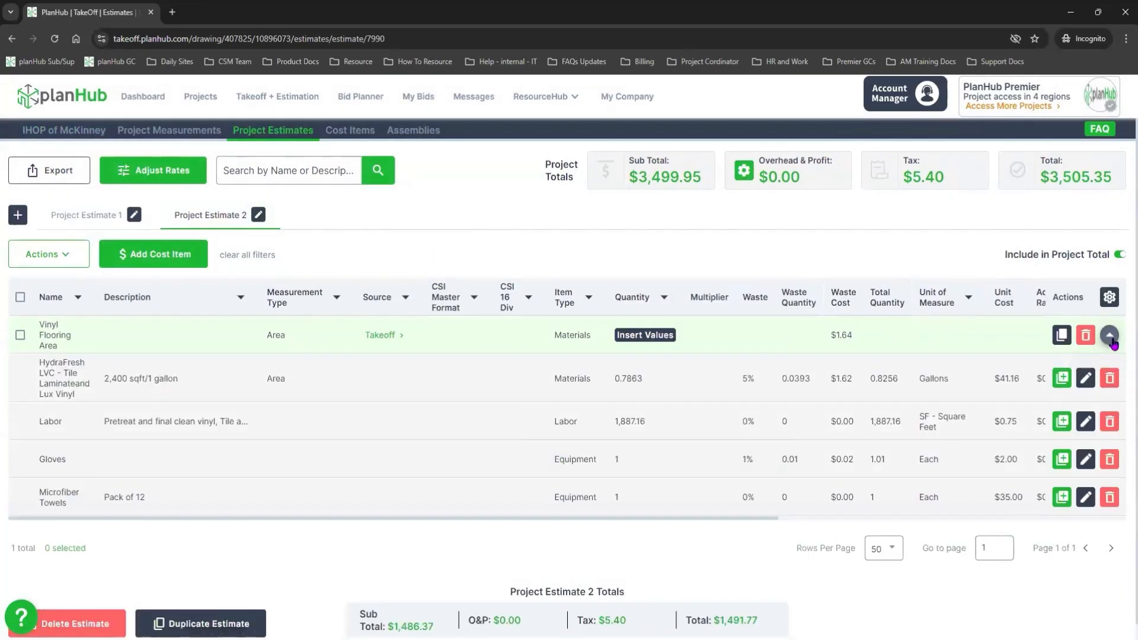
{"action": "left_click_drag", "start_coordinate": [748, 508], "coordinate": [1081, 521]}
{"action": "left_click", "coordinate": [730, 545]}
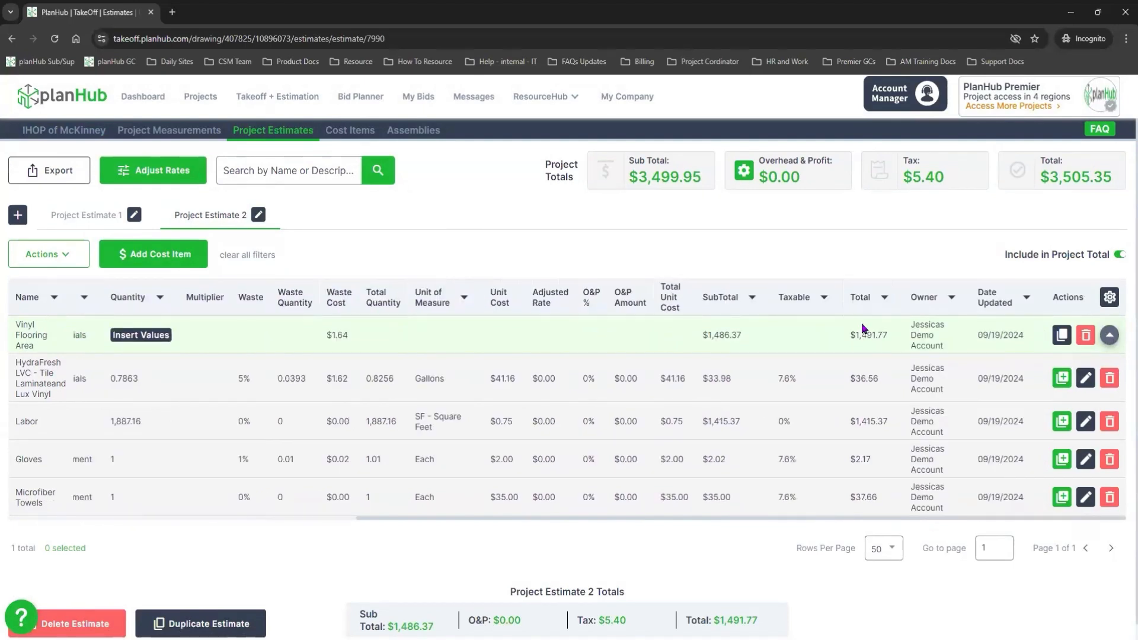
Send the Porcelain Tile Area measurement of the IHOP of McKinney drawing to the "Flooring Tile, Laminate, LVC" assembly in Project Estimate 2
{"action": "left_click", "coordinate": [81, 130]}
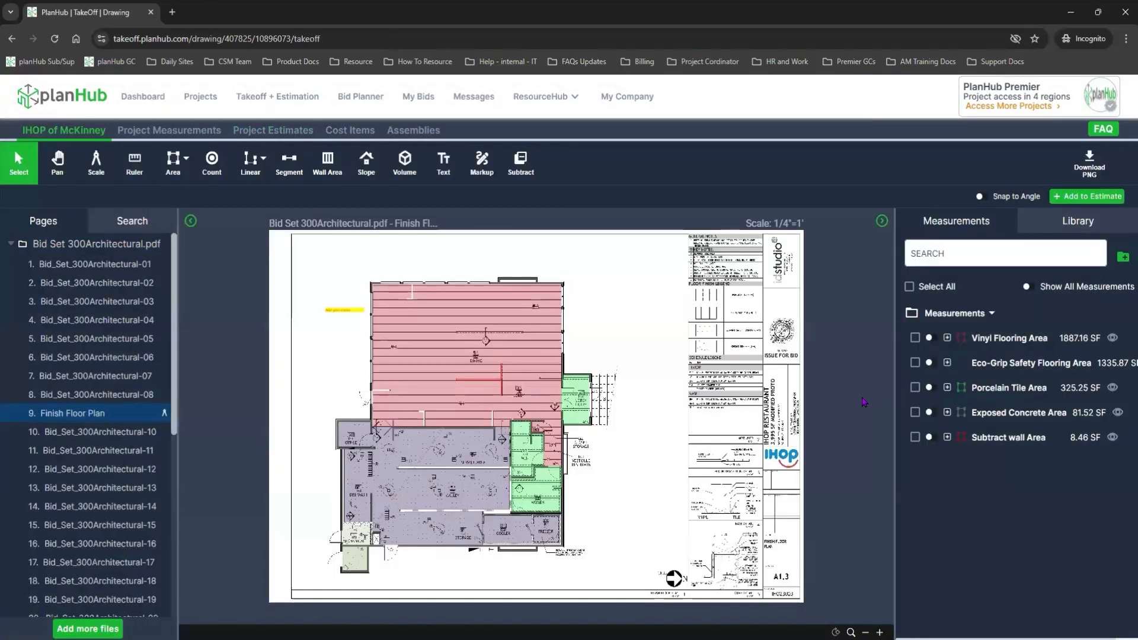
{"action": "right_click", "coordinate": [1016, 388]}
{"action": "left_click", "coordinate": [920, 432]}
{"action": "scroll", "coordinate": [533, 450], "scroll_direction": "down", "scroll_amount": 5}
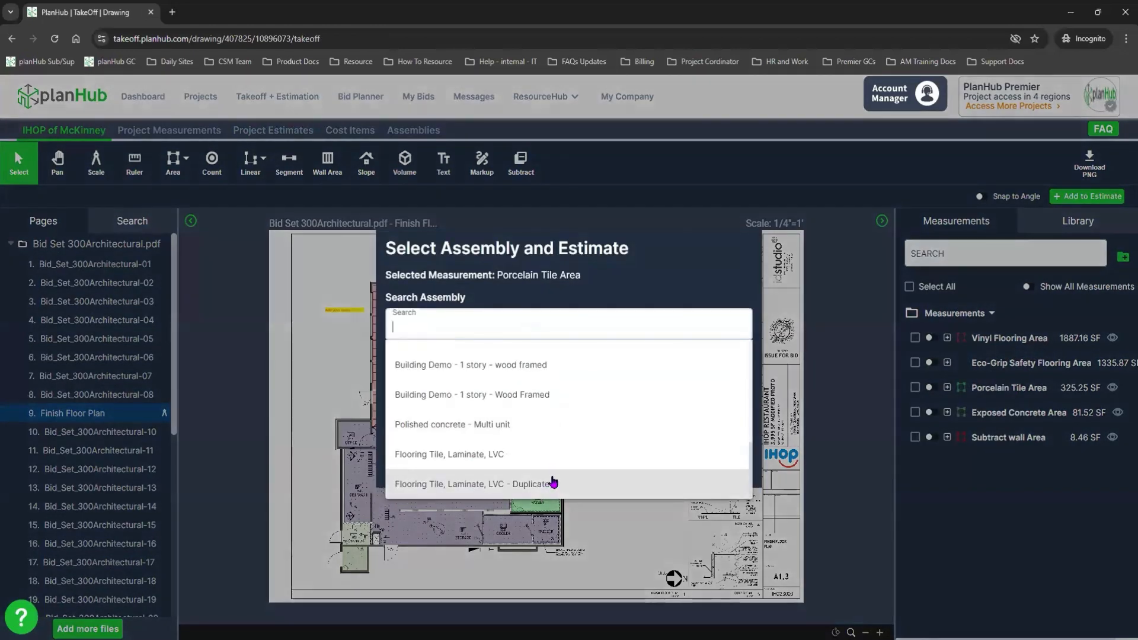
{"action": "left_click", "coordinate": [474, 451]}
{"action": "left_click", "coordinate": [497, 385]}
{"action": "left_click", "coordinate": [396, 482]}
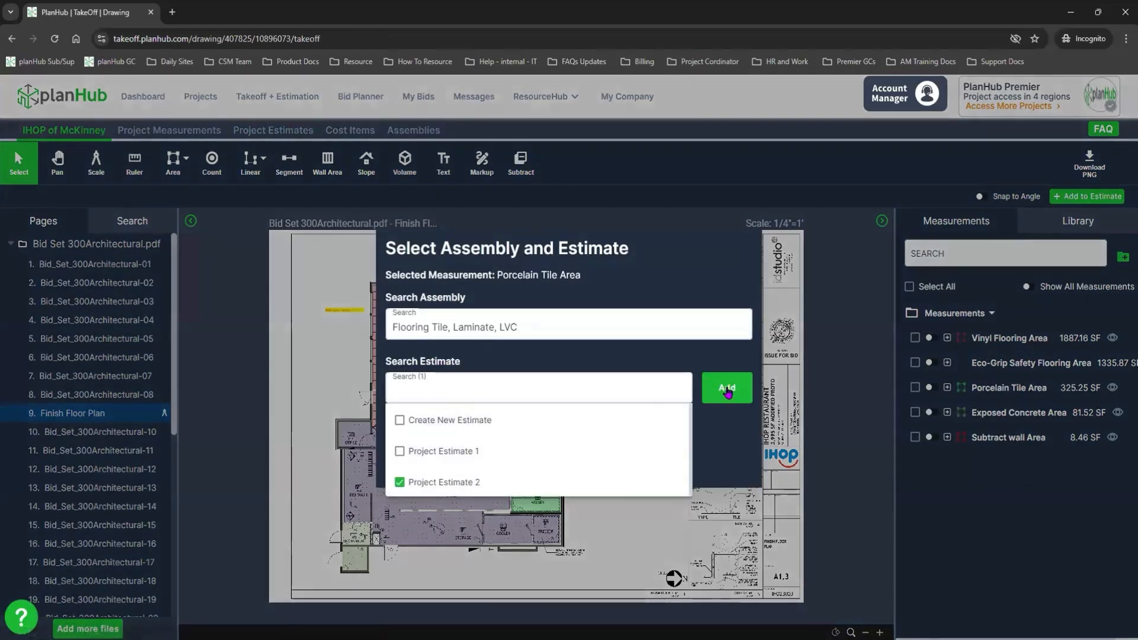
{"action": "left_click", "coordinate": [727, 387]}
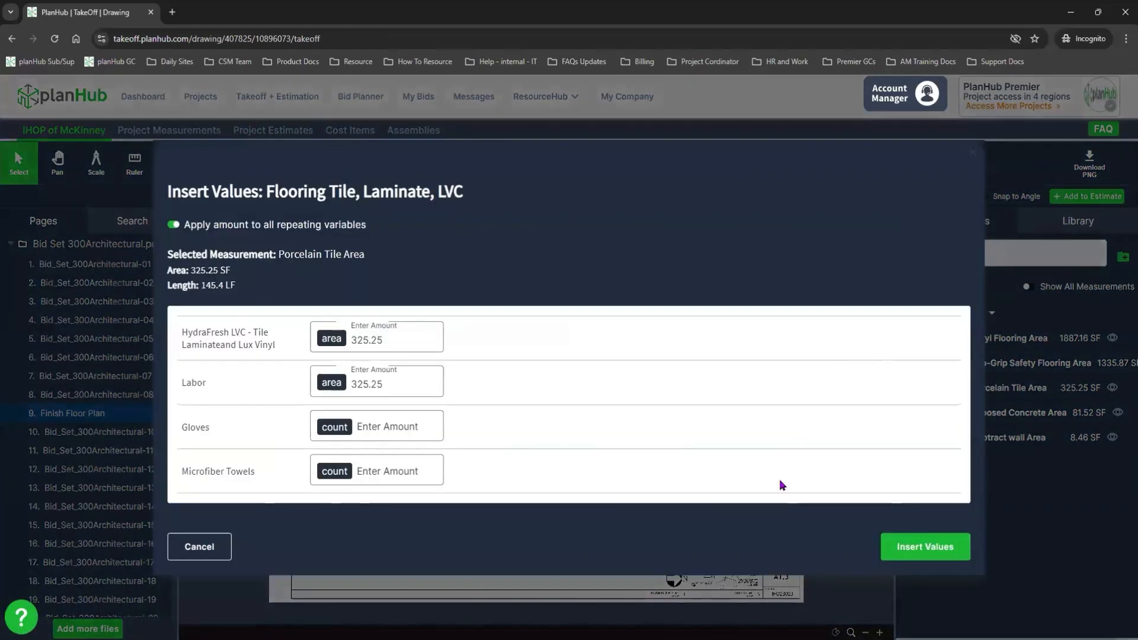
Set the count to 0 for Gloves and Microfiber Towels and insert the assembly values for the Porcelain Tile Area
{"action": "left_click", "coordinate": [401, 428]}
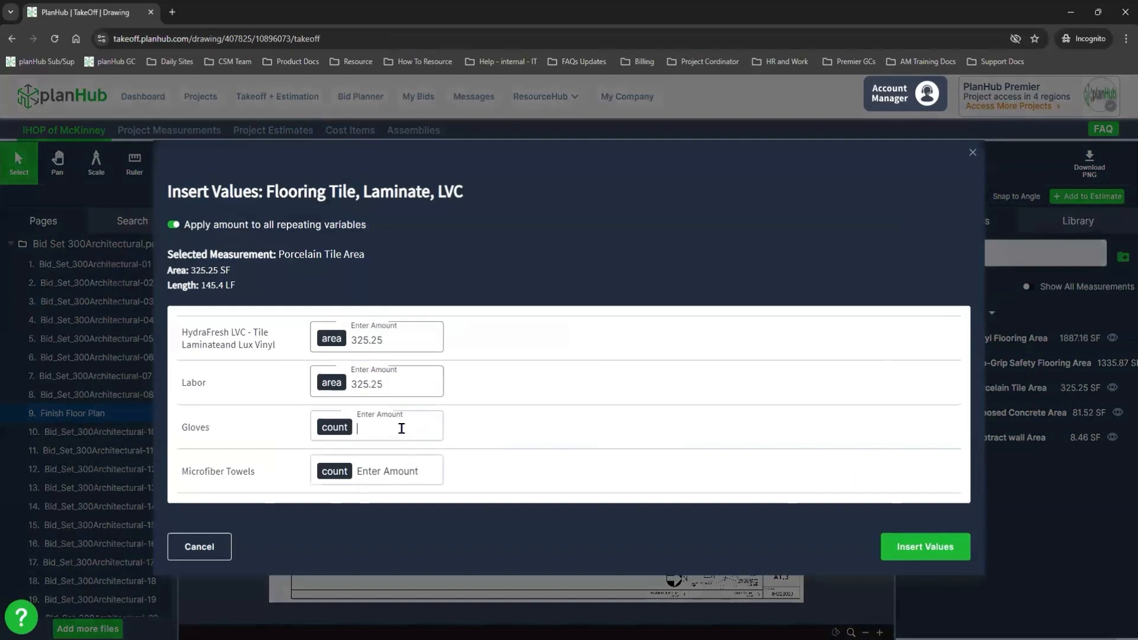
{"action": "type", "text": "0"}
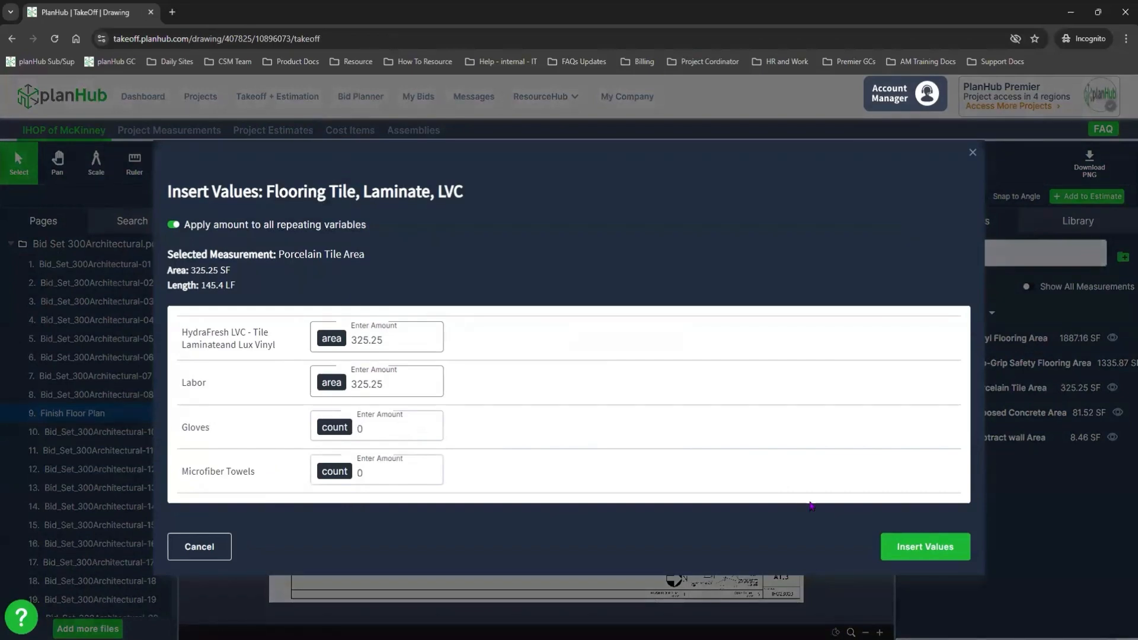
{"action": "left_click", "coordinate": [935, 560]}
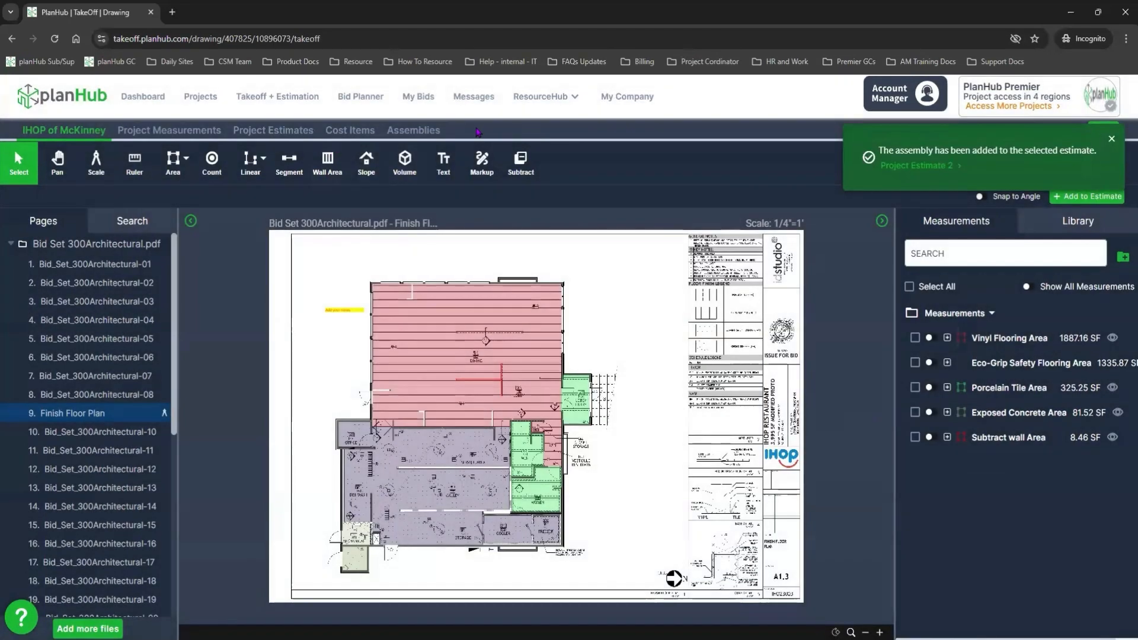
Expand the Porcelain Tile Area and Vinyl Flooring Area assemblies in Project Estimate 2 and review their cost items
{"action": "left_click", "coordinate": [290, 132]}
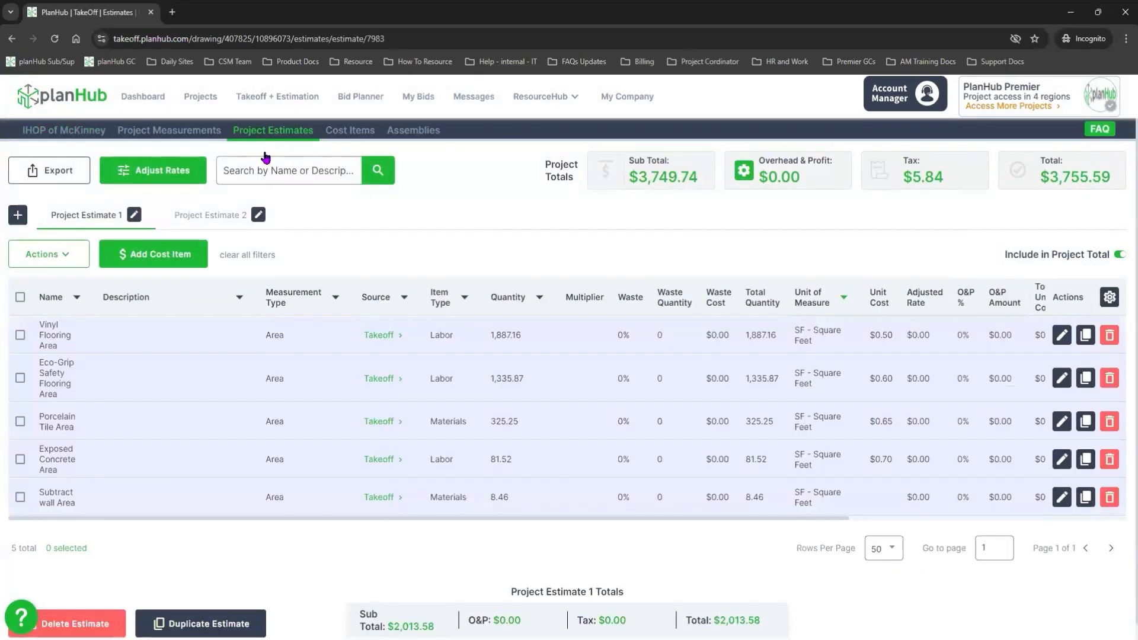
{"action": "left_click", "coordinate": [214, 218]}
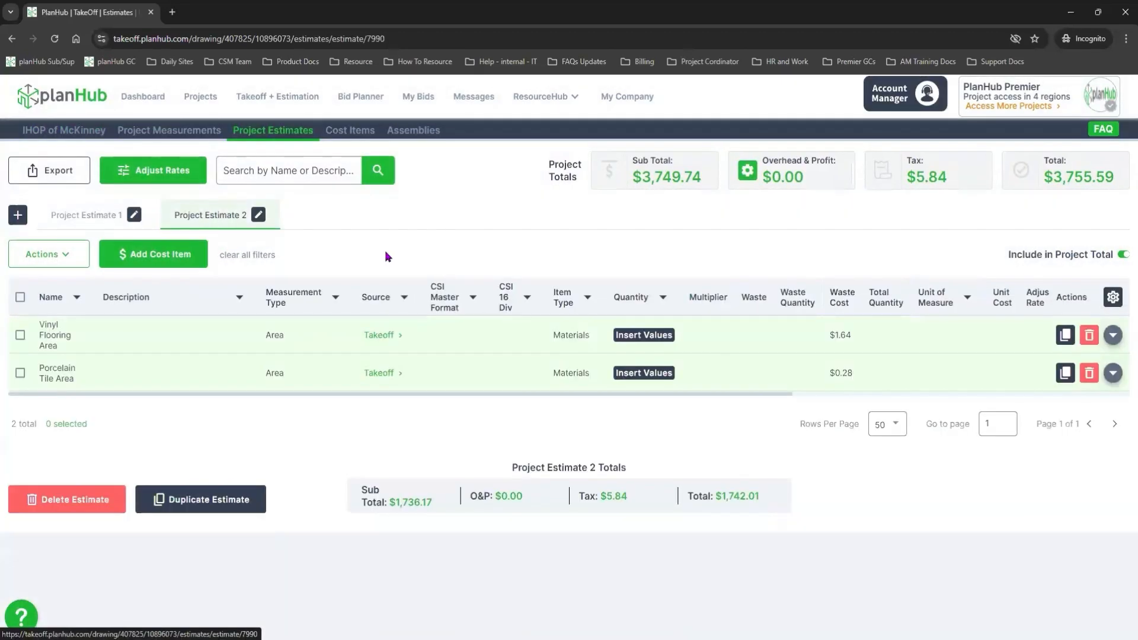
{"action": "left_click", "coordinate": [1113, 374]}
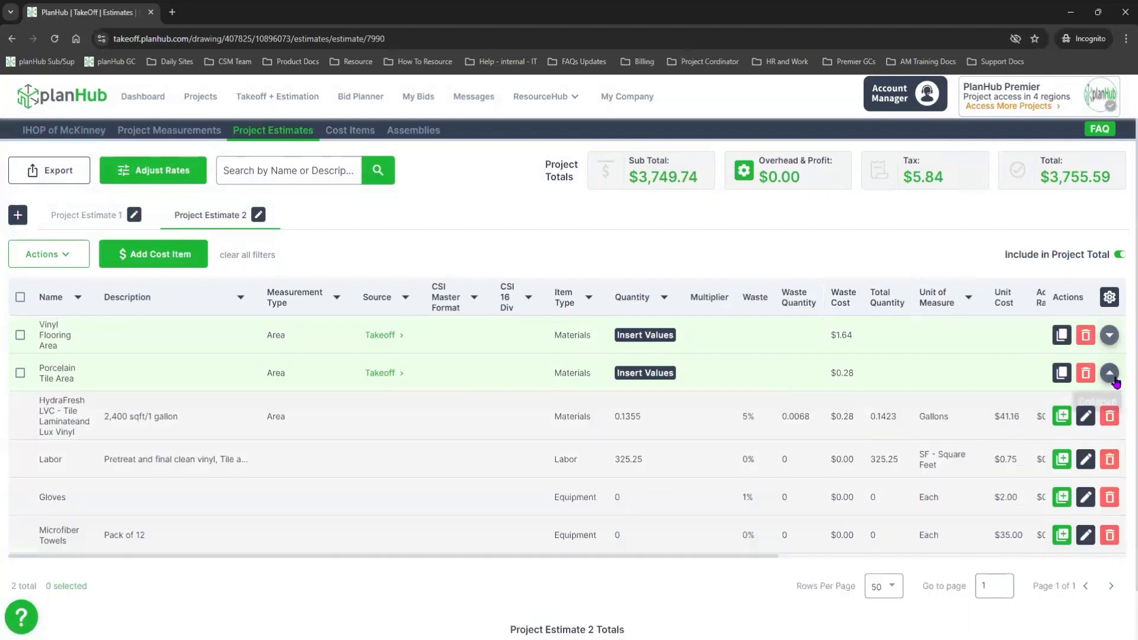
{"action": "left_click", "coordinate": [1109, 336]}
{"action": "scroll", "coordinate": [928, 376], "scroll_direction": "down", "scroll_amount": 3}
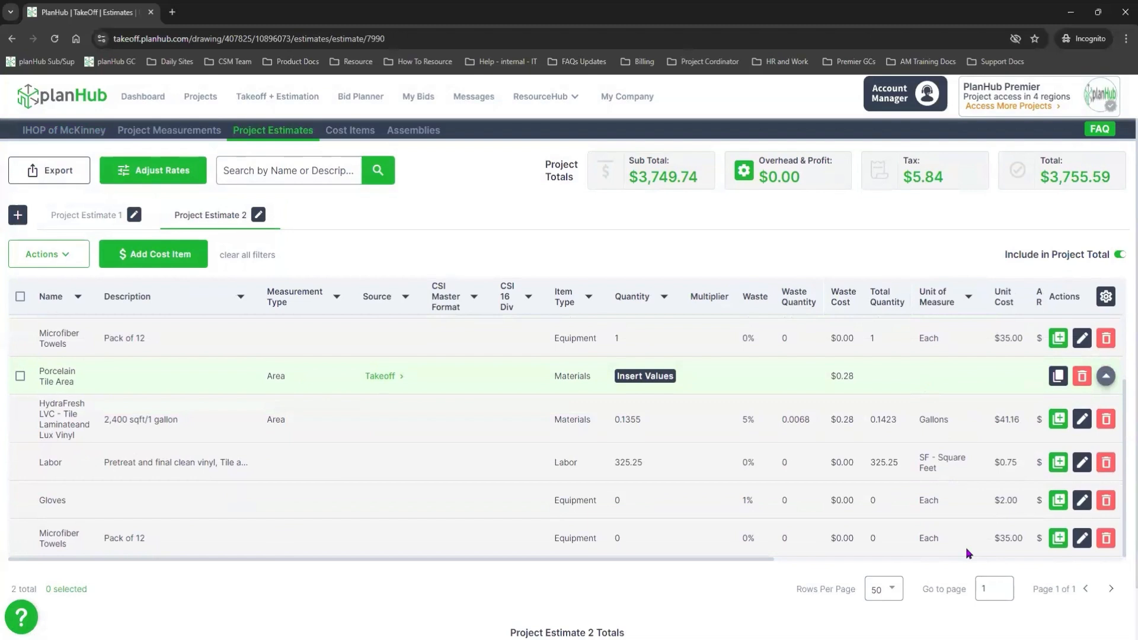
{"action": "scroll", "coordinate": [969, 553], "scroll_direction": "up", "scroll_amount": 3}
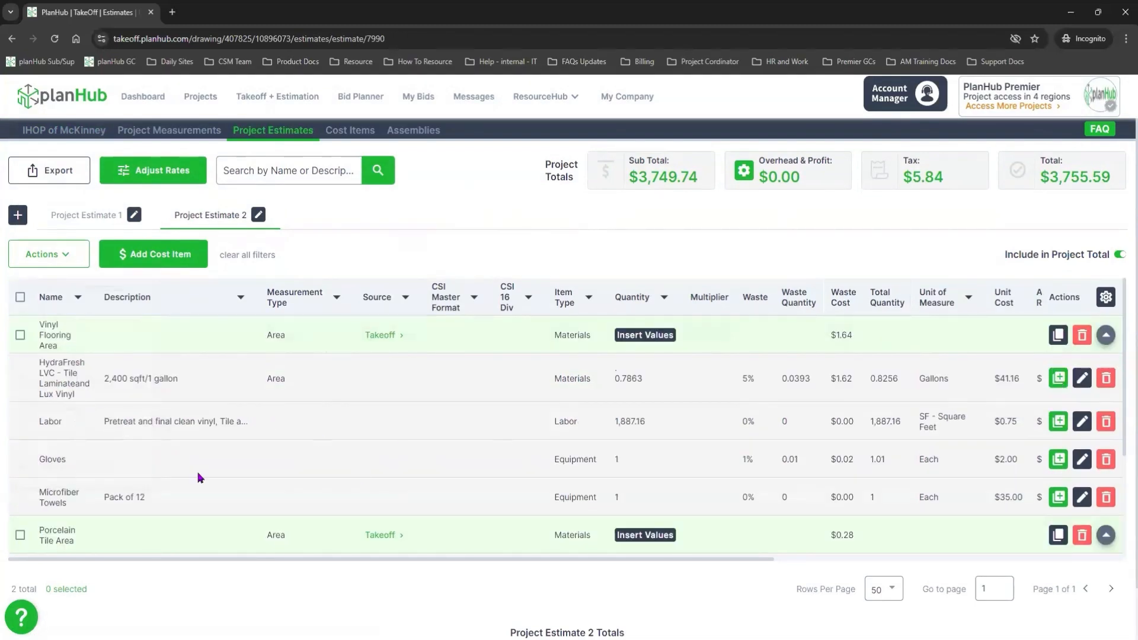
Add the Labor, Gloves and Microfiber Towels items under the Vinyl Flooring Area to the Cost Items Library
{"action": "left_click", "coordinate": [1059, 421]}
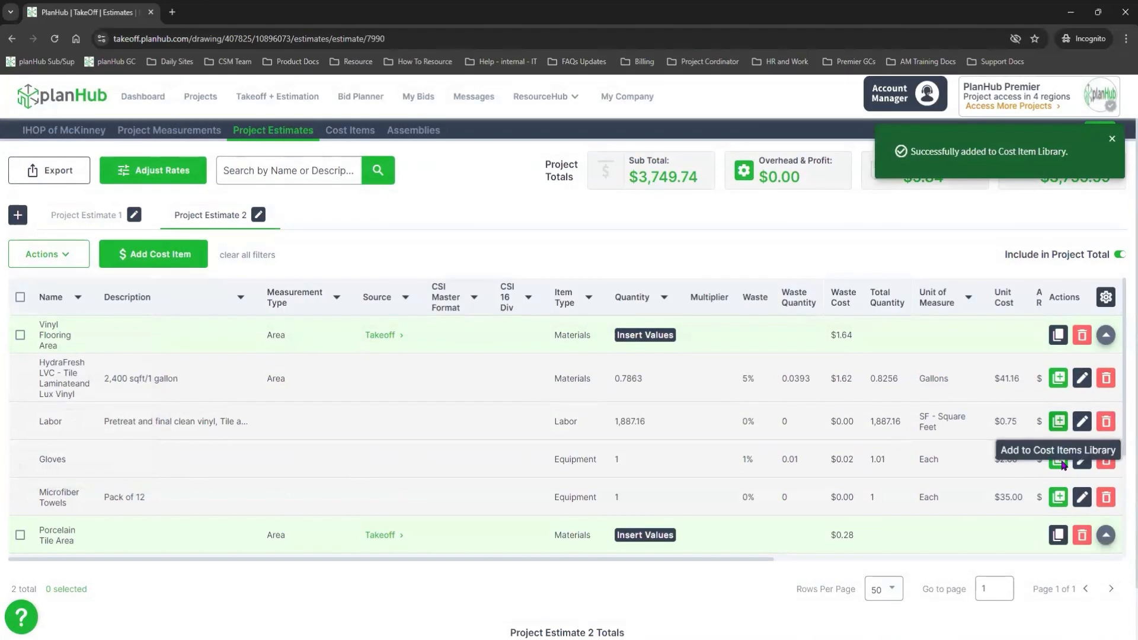
{"action": "left_click", "coordinate": [1058, 460]}
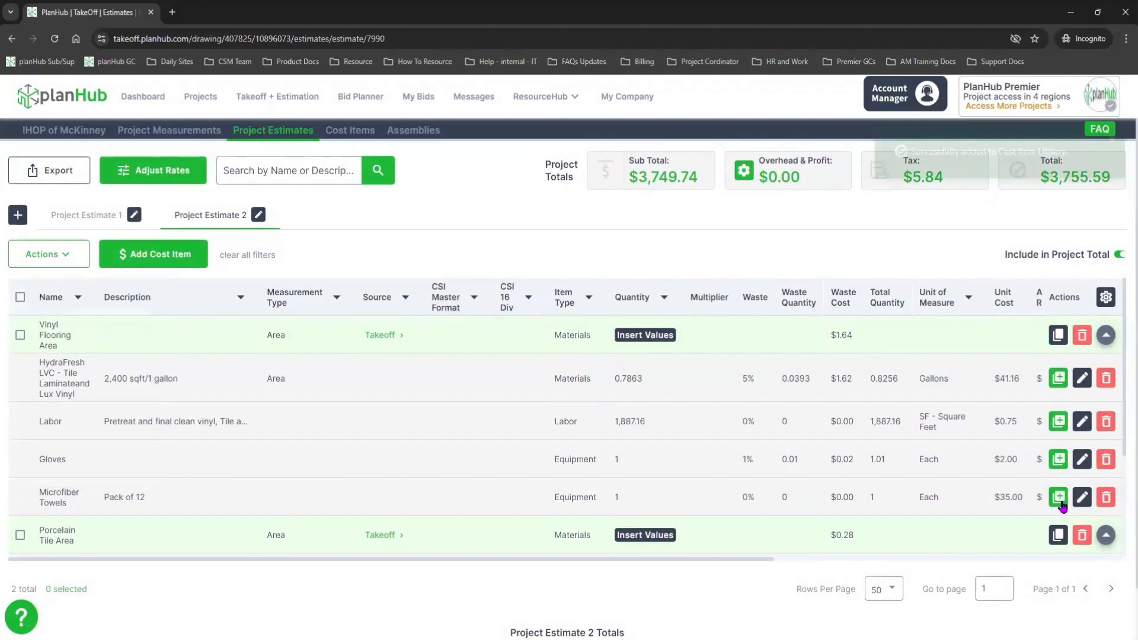
{"action": "left_click", "coordinate": [1059, 498]}
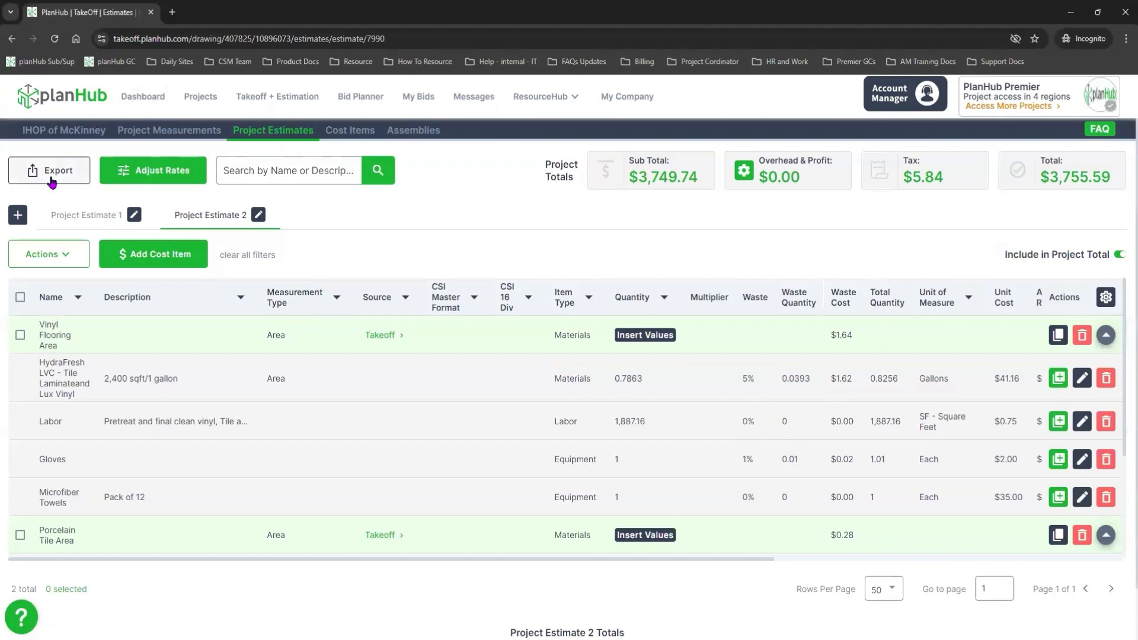
Export Project Estimate 1 and Project Estimate 2 together, leaving hidden columns out
{"action": "scroll", "coordinate": [251, 423], "scroll_direction": "down", "scroll_amount": 3}
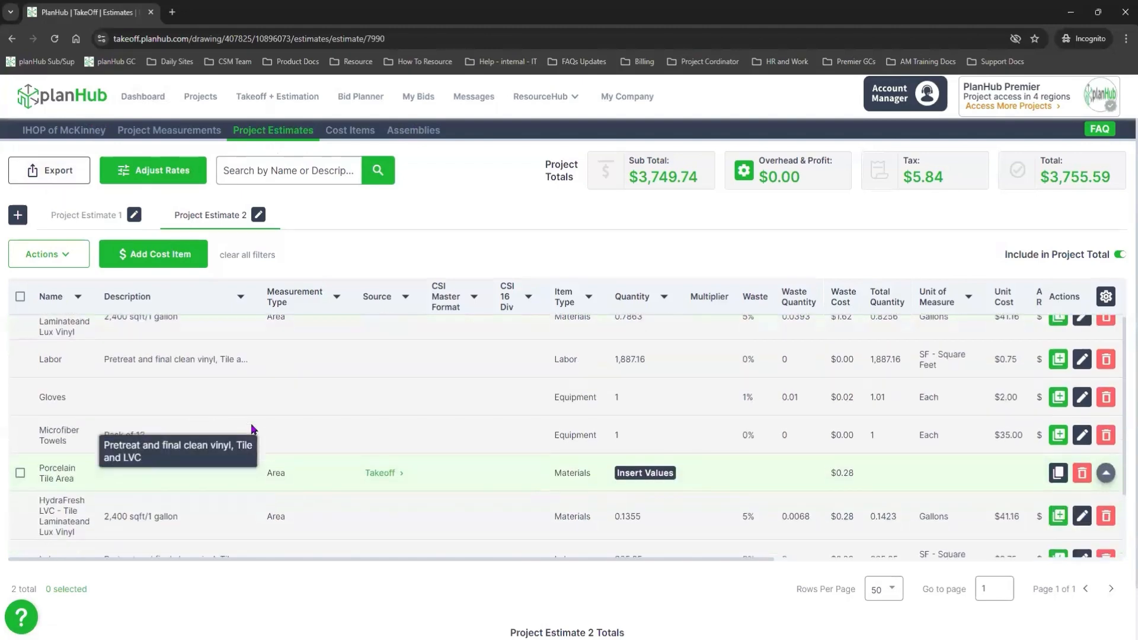
{"action": "left_click", "coordinate": [52, 172]}
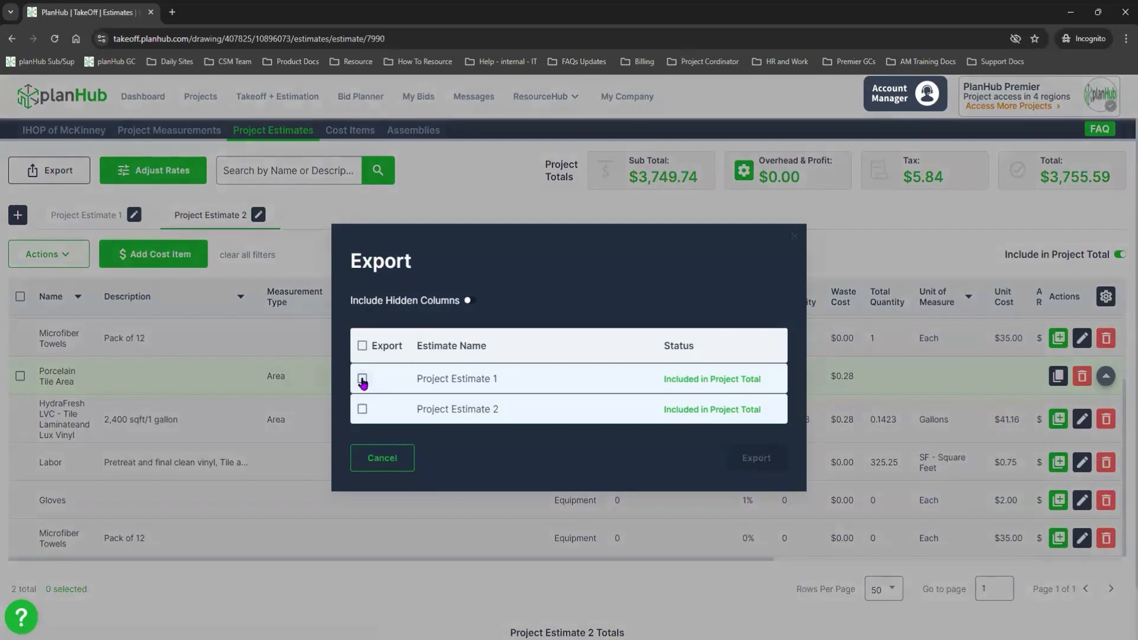
{"action": "left_click", "coordinate": [362, 379]}
{"action": "left_click", "coordinate": [362, 408]}
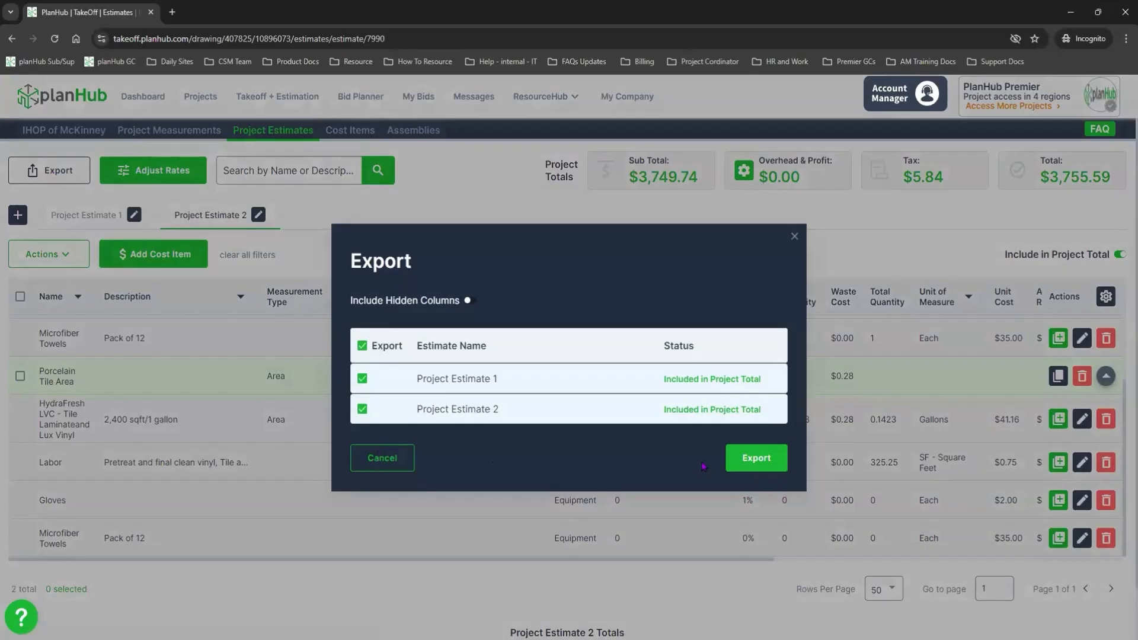
{"action": "left_click", "coordinate": [747, 468]}
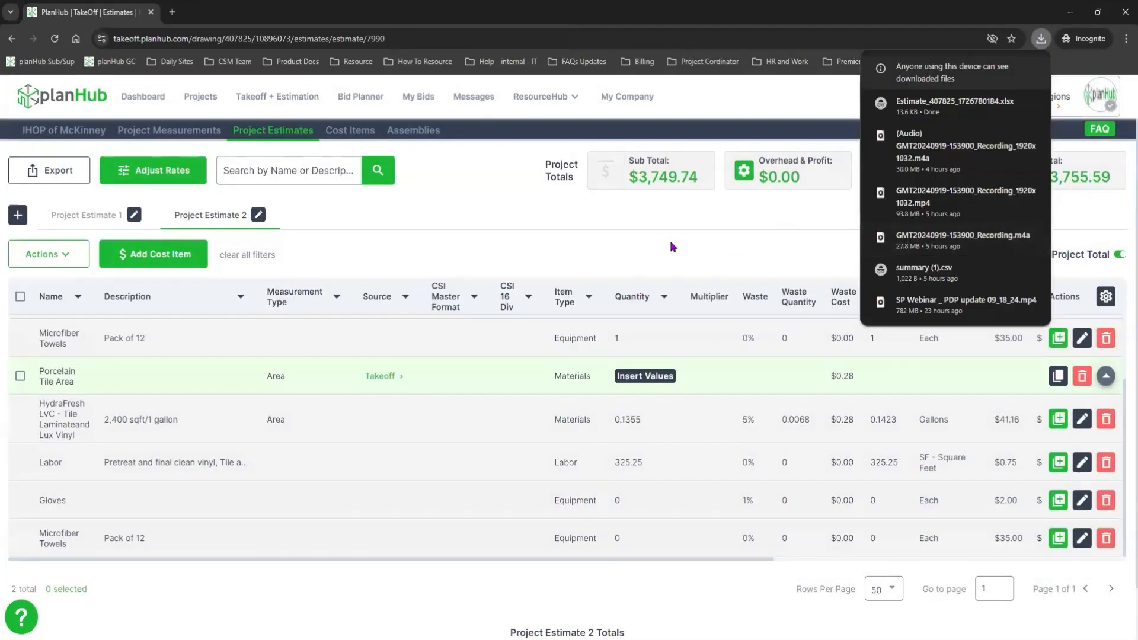